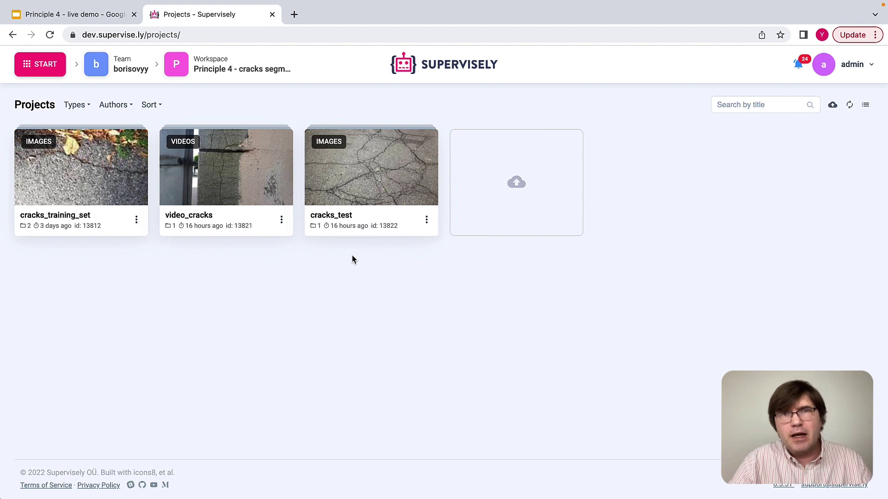
# Open cracks_024.jpg from the ds0 dataset of the cracks_test project in the basic image labeling toolbox.
pyautogui.click(390, 160)
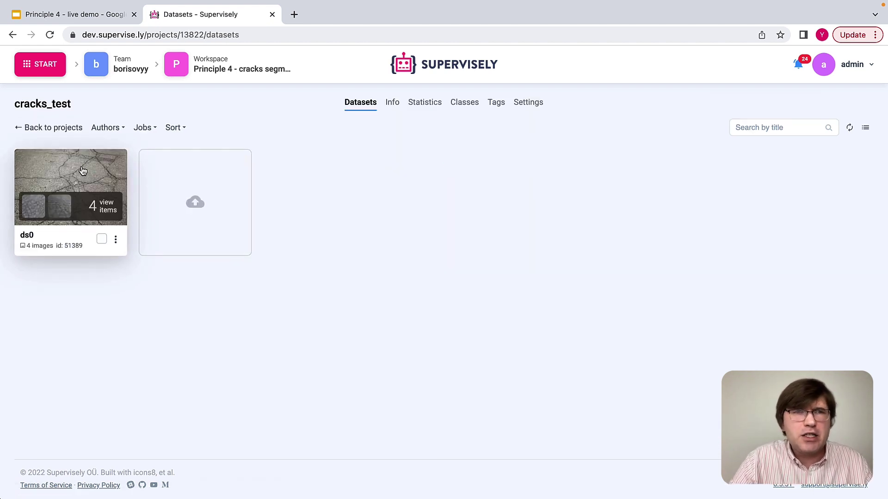
pyautogui.click(99, 201)
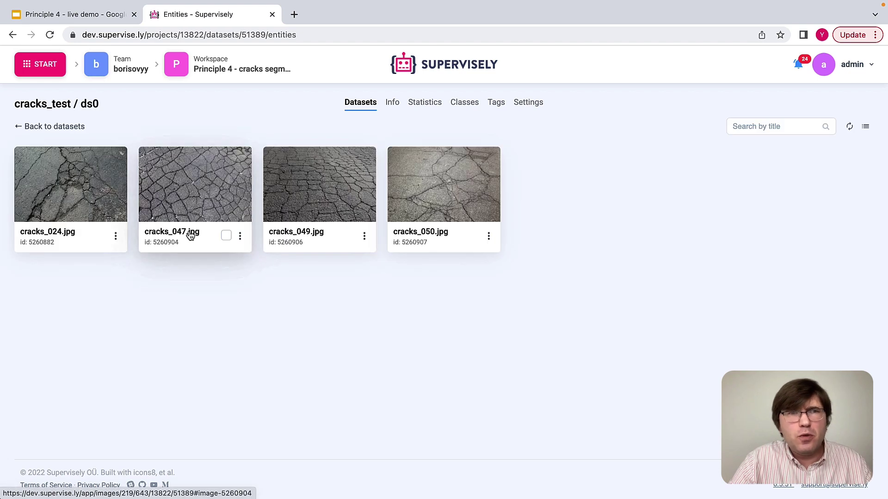
pyautogui.click(88, 190)
pyautogui.click(411, 326)
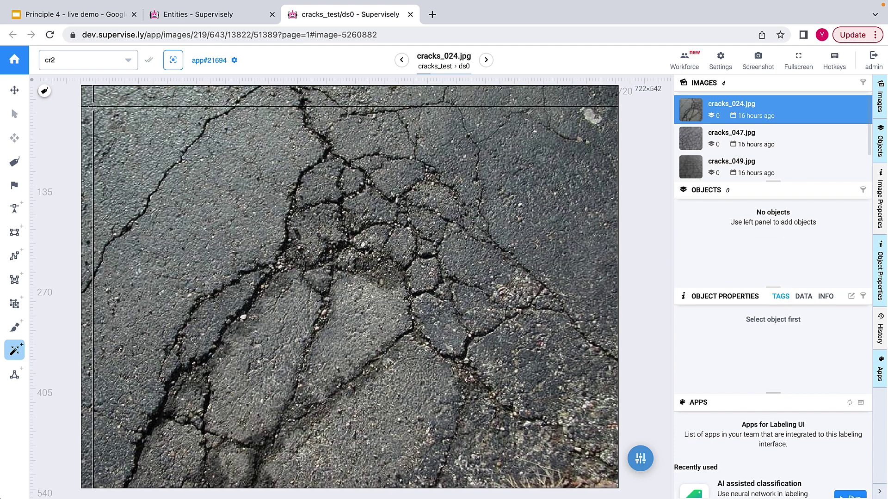
# Enclose almost the whole image with the smart tool as class cr2 and place positive points on the central and lower-left cracks.
pyautogui.click(88, 95)
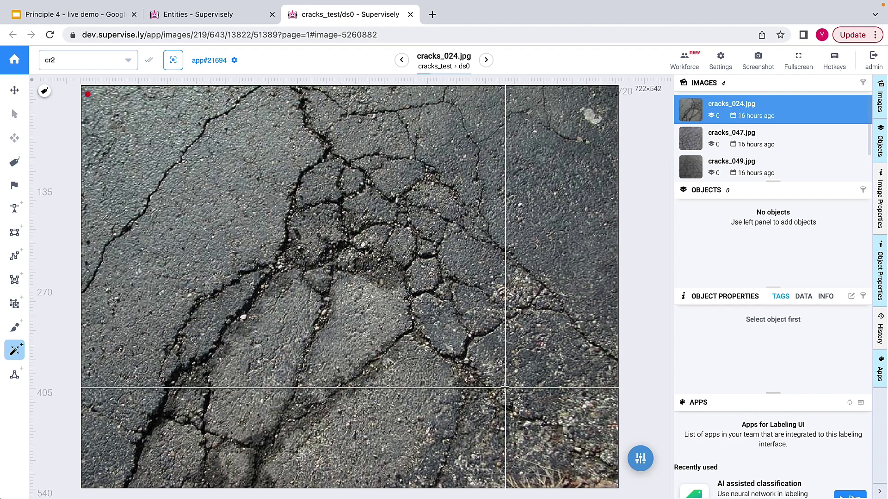
pyautogui.click(600, 468)
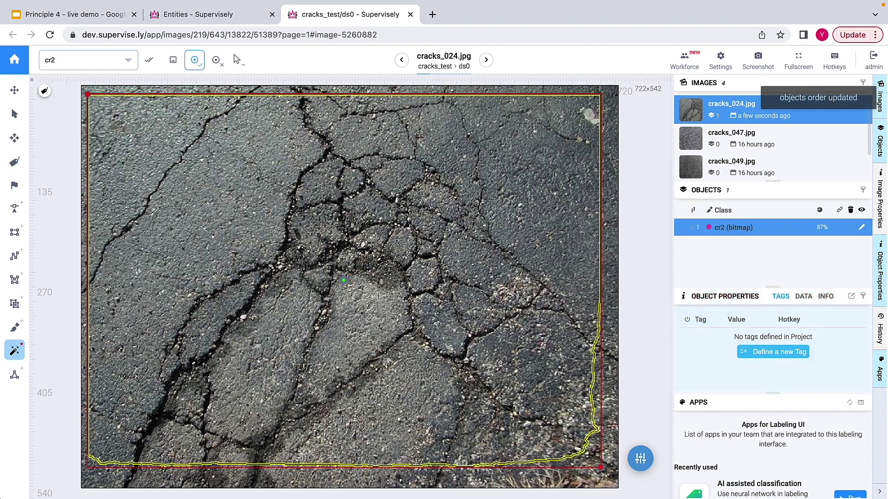
pyautogui.click(324, 315)
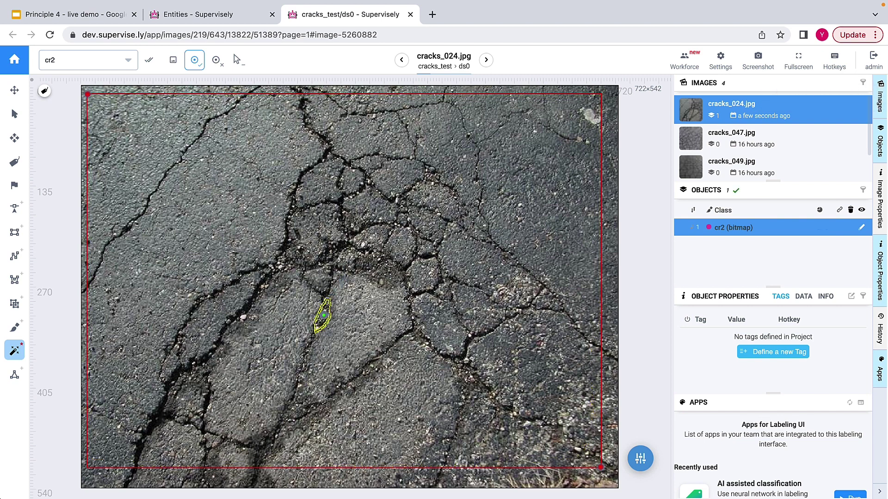
pyautogui.click(413, 315)
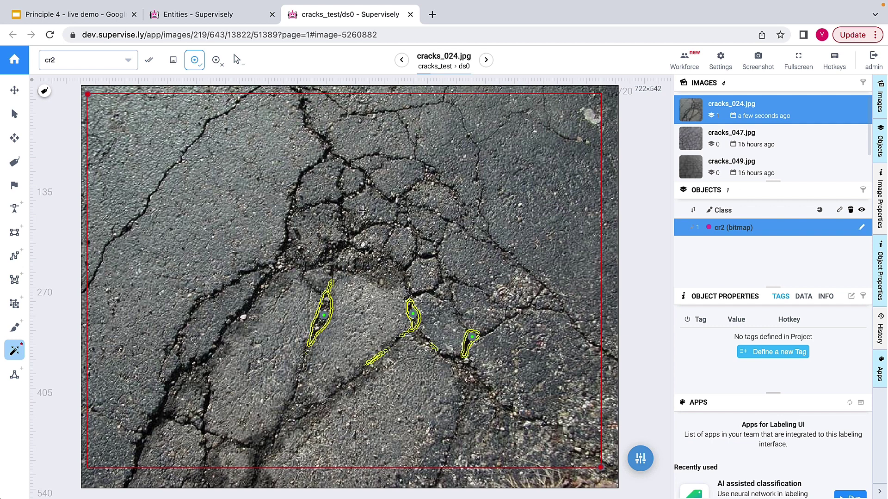
pyautogui.click(340, 183)
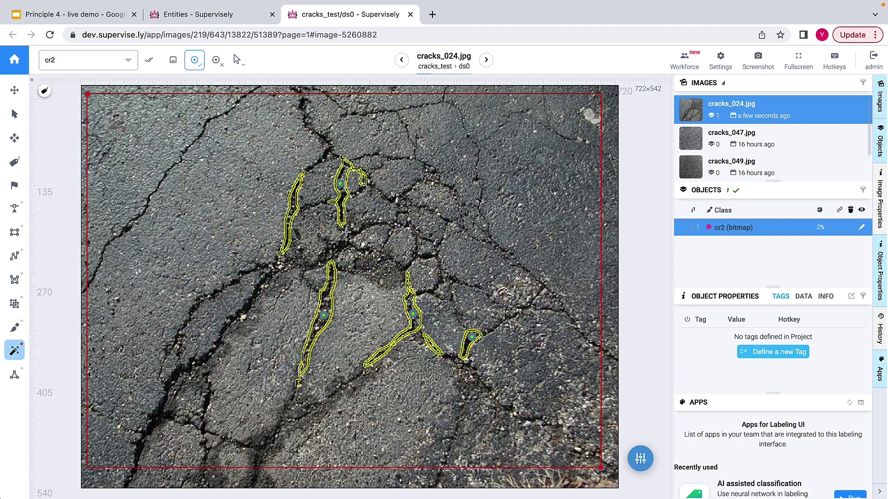
pyautogui.click(246, 309)
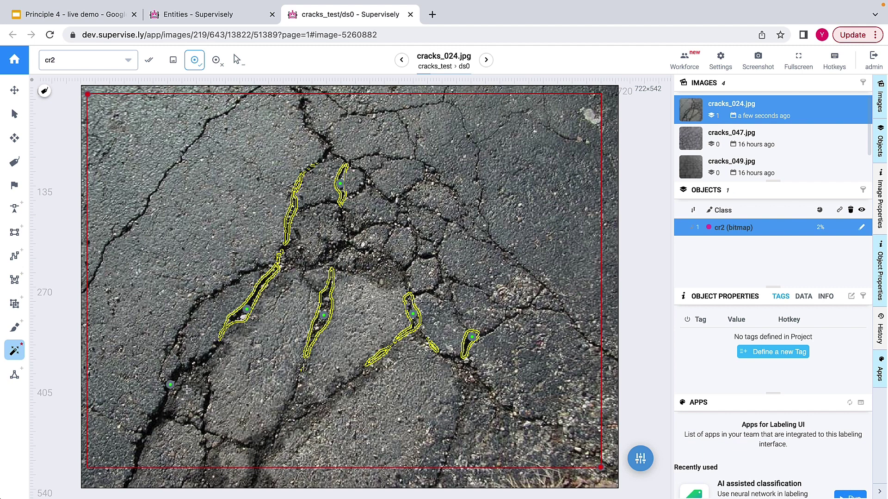
pyautogui.click(170, 385)
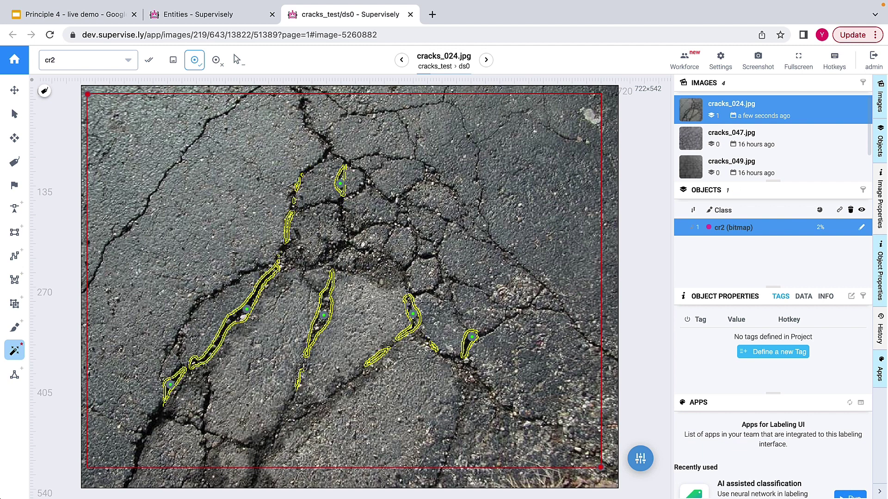
# Extend the cr2 mask with positive points on the remaining cracks across the image and finish the object.
pyautogui.click(198, 303)
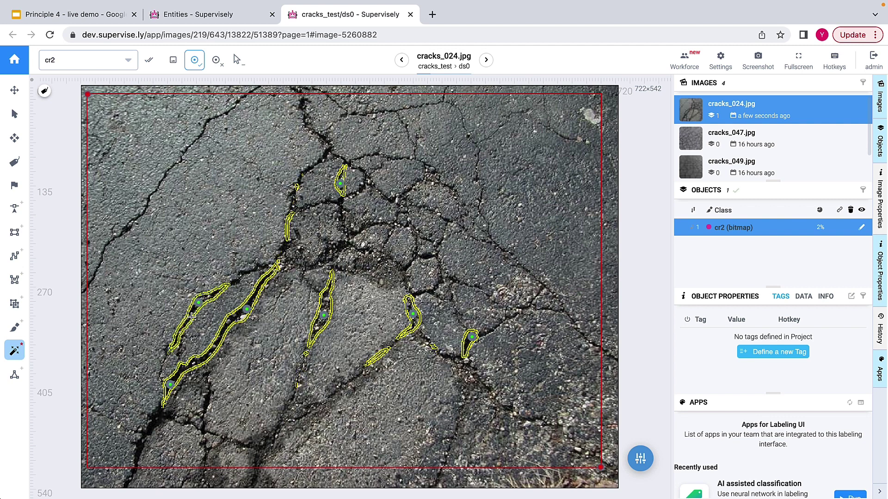
pyautogui.click(440, 265)
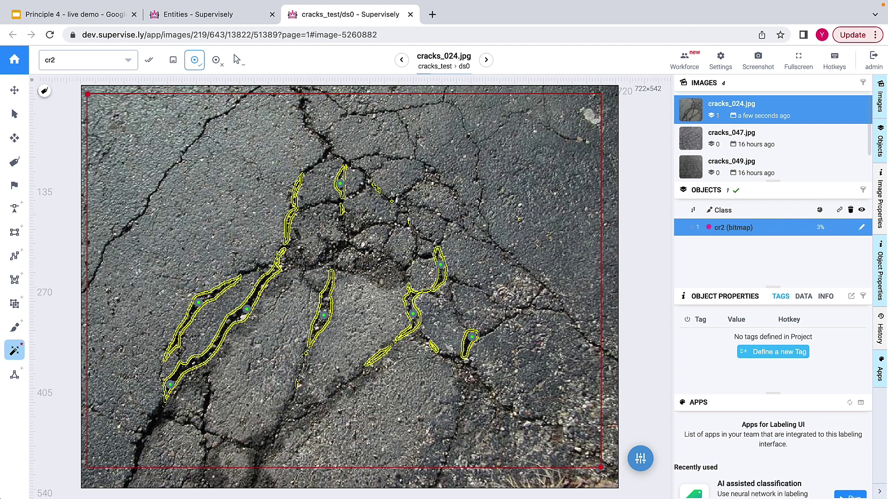
pyautogui.click(417, 183)
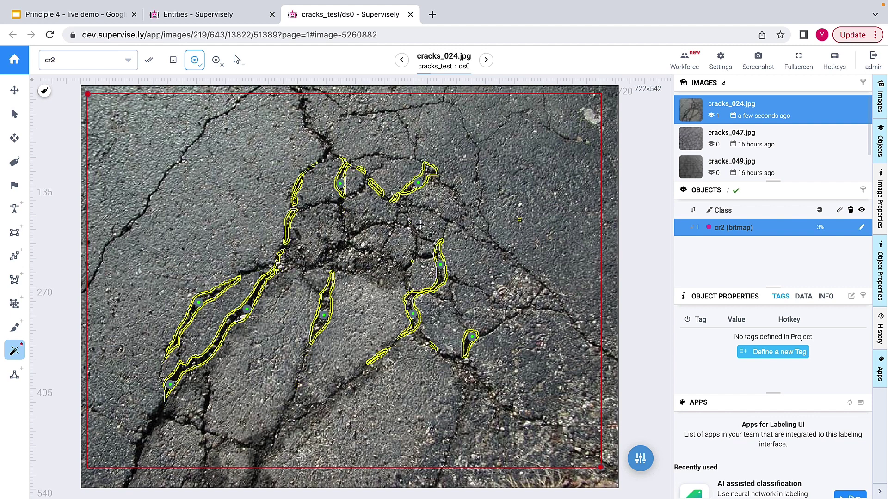
pyautogui.click(294, 393)
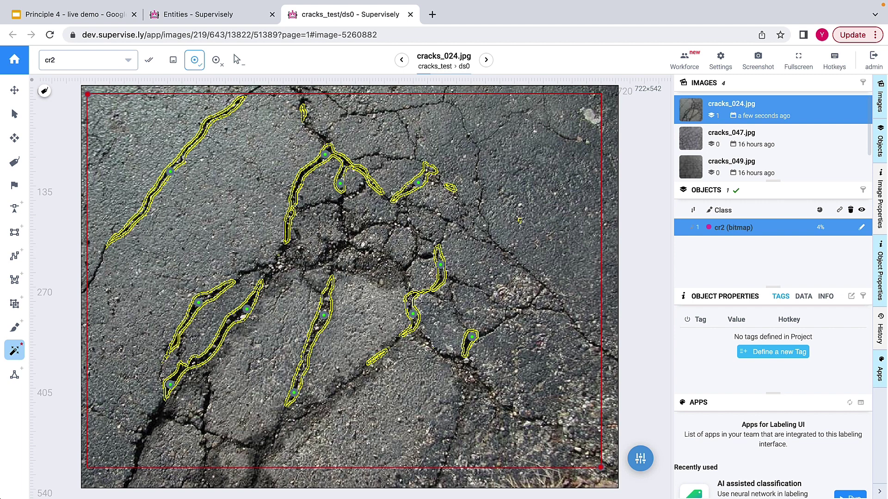
pyautogui.click(496, 327)
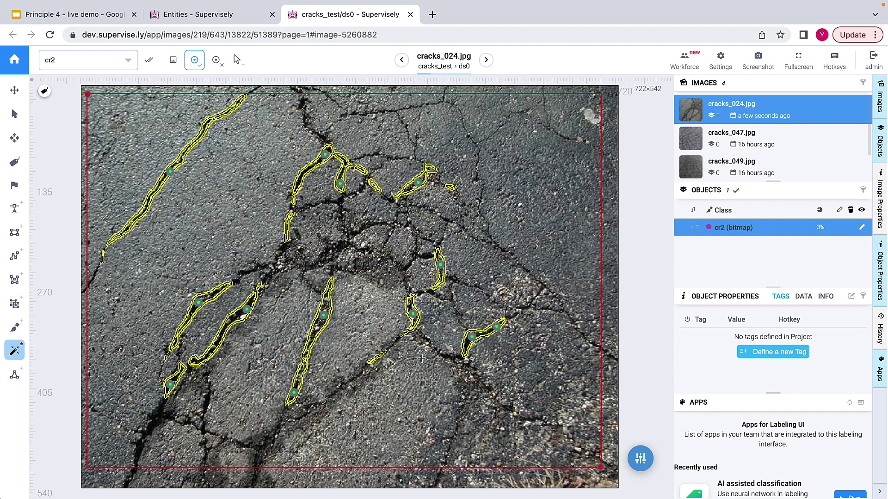
pyautogui.click(455, 433)
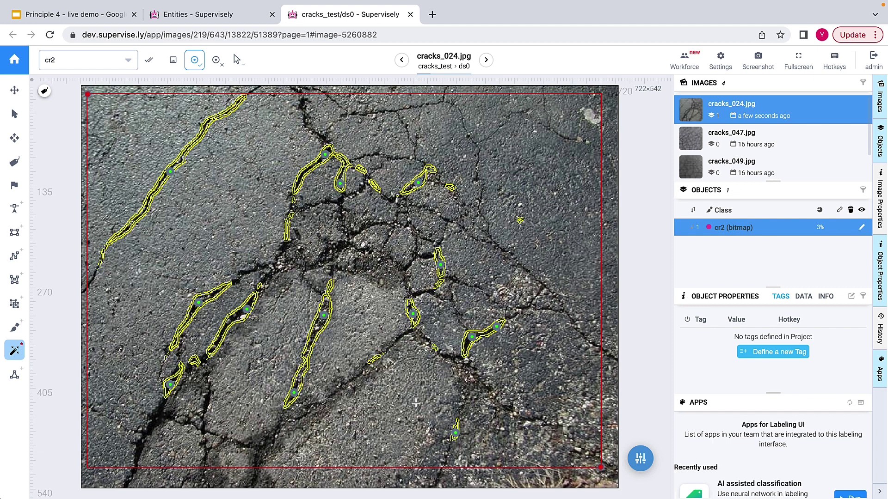
pyautogui.press('space')
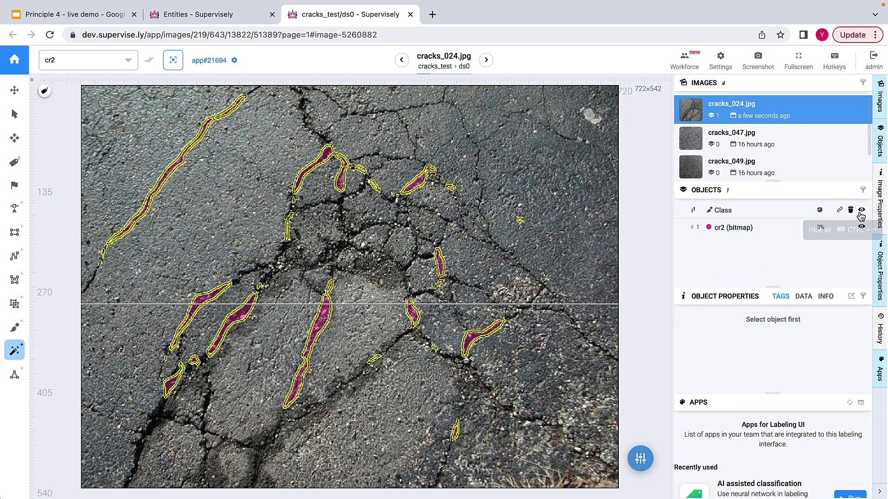
# Hide and show all objects to compare the cr2 mask with the real cracks, and delete the cr2 object.
pyautogui.click(862, 210)
pyautogui.click(861, 210)
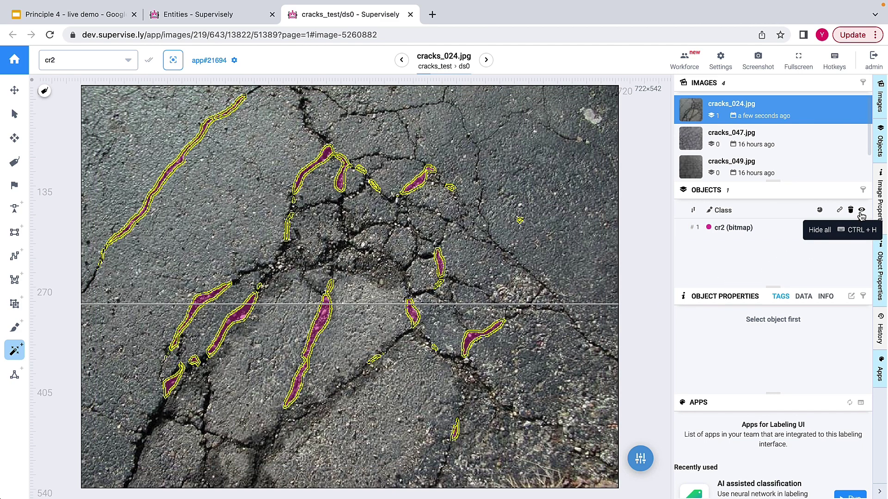
pyautogui.click(861, 210)
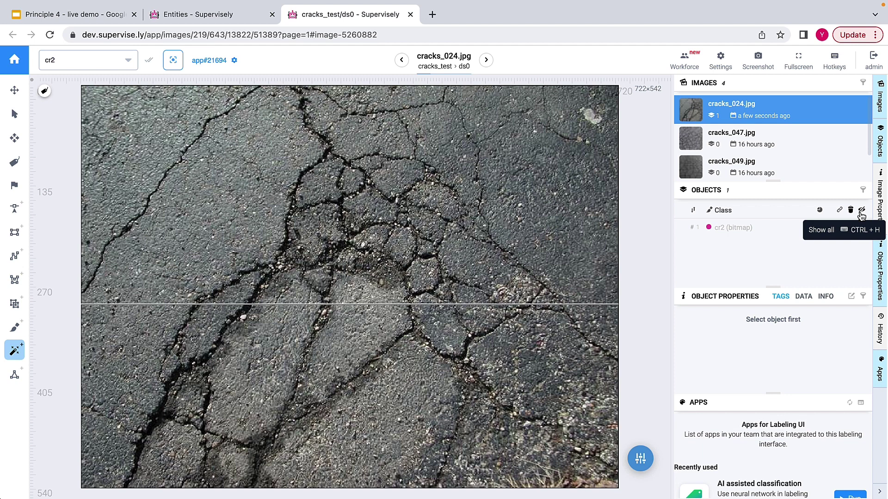
pyautogui.click(862, 211)
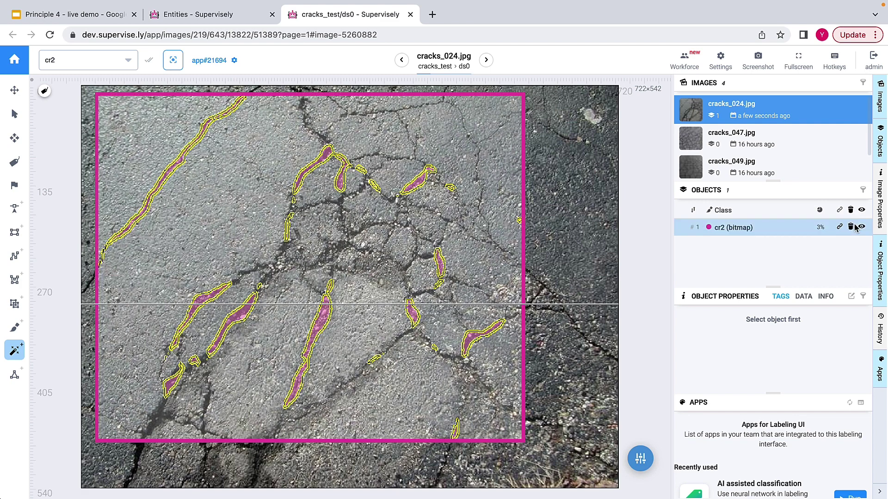
pyautogui.click(851, 228)
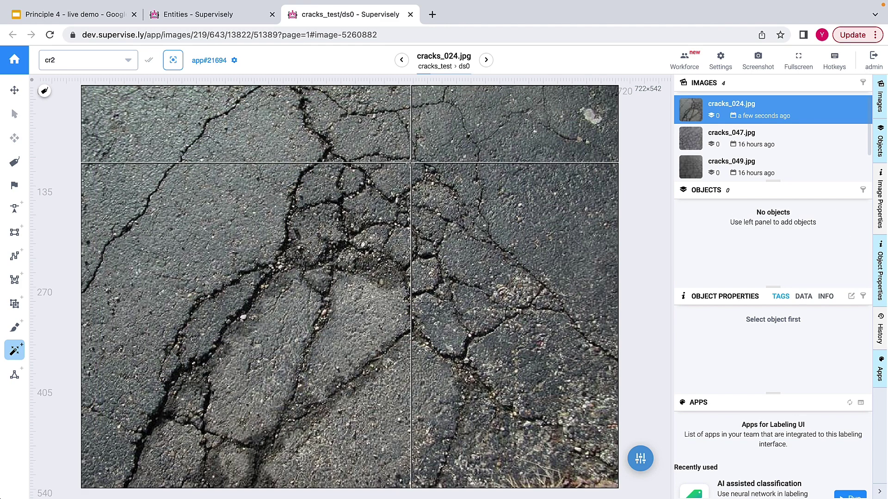
# Close the labeling toolbox with its selection dialog and return to the list of projects.
pyautogui.click(410, 14)
pyautogui.click(578, 108)
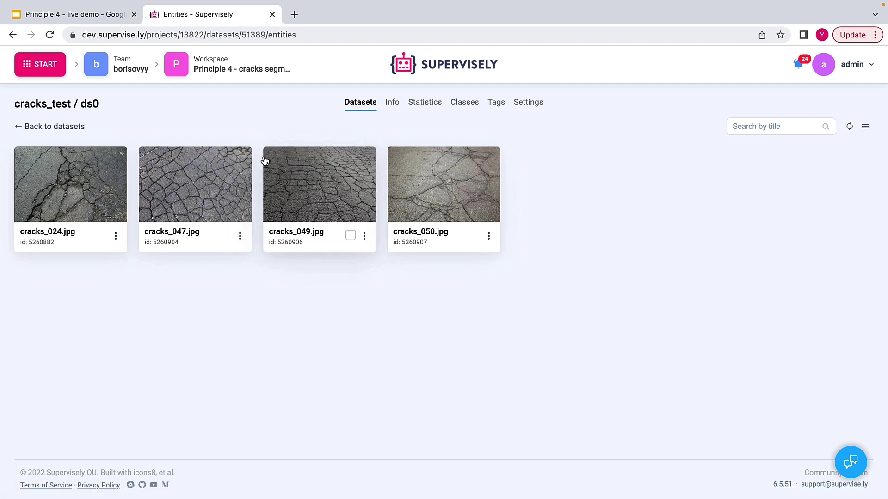
pyautogui.click(56, 127)
pyautogui.click(57, 127)
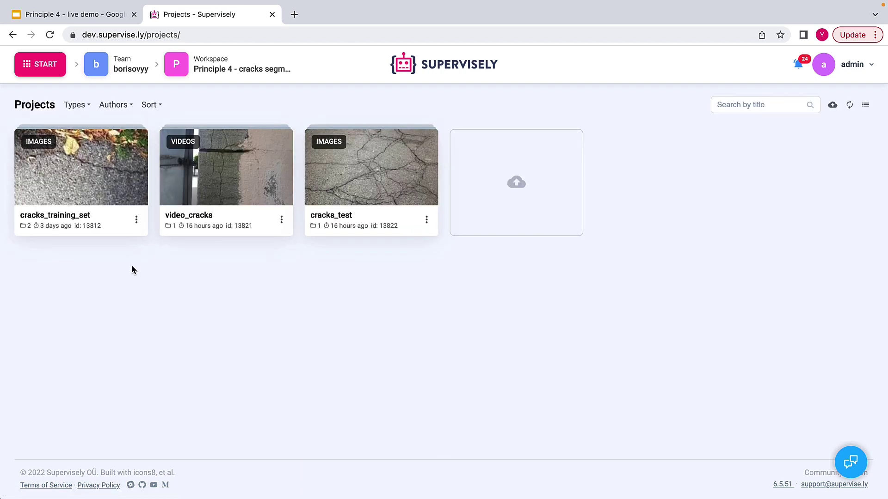
# Open 20220817_162944_b35jF3quQU.jpg from the training dataset of cracks_training_set in the basic image labeling toolbox.
pyautogui.click(120, 194)
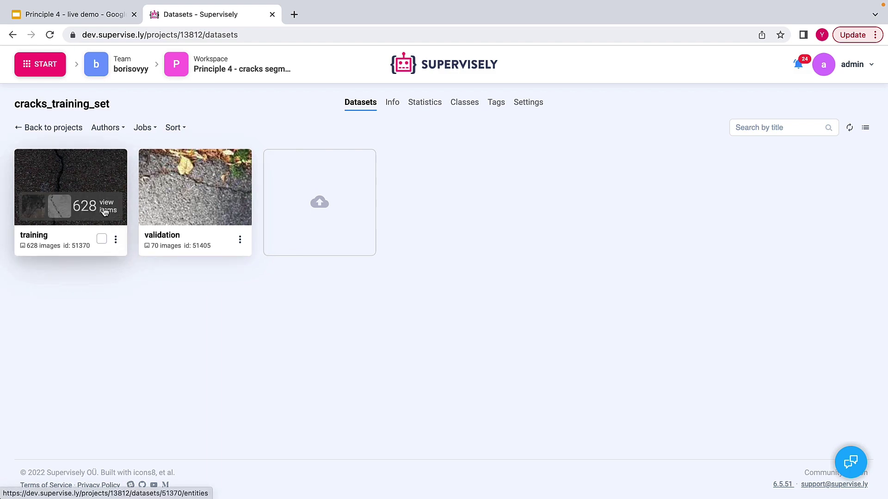
pyautogui.click(105, 211)
pyautogui.scroll(-3, 233, 263)
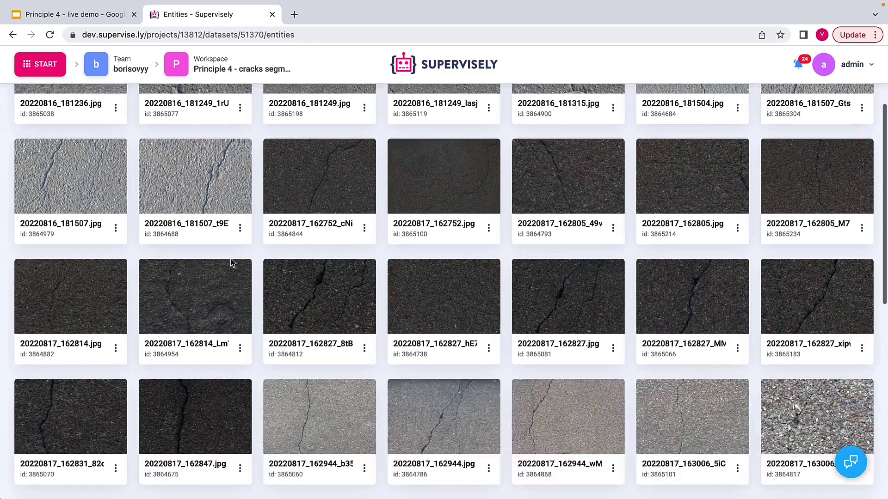
pyautogui.scroll(-3, 233, 263)
pyautogui.click(360, 323)
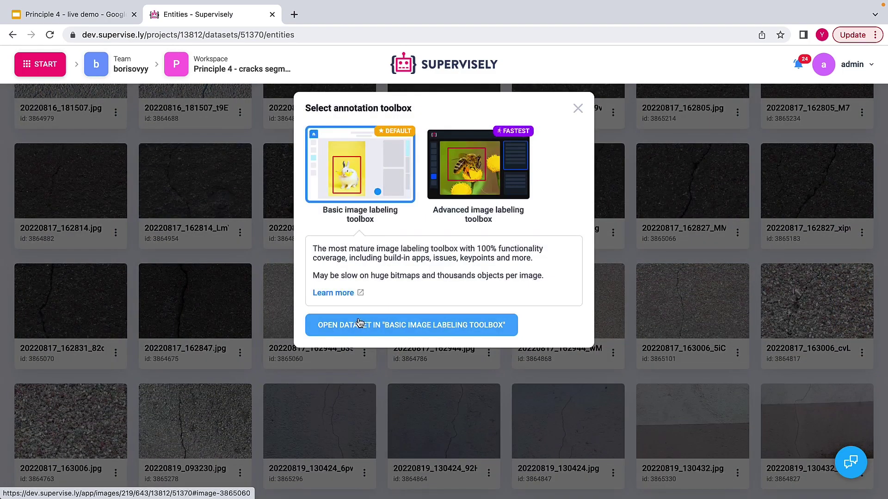
pyautogui.click(396, 326)
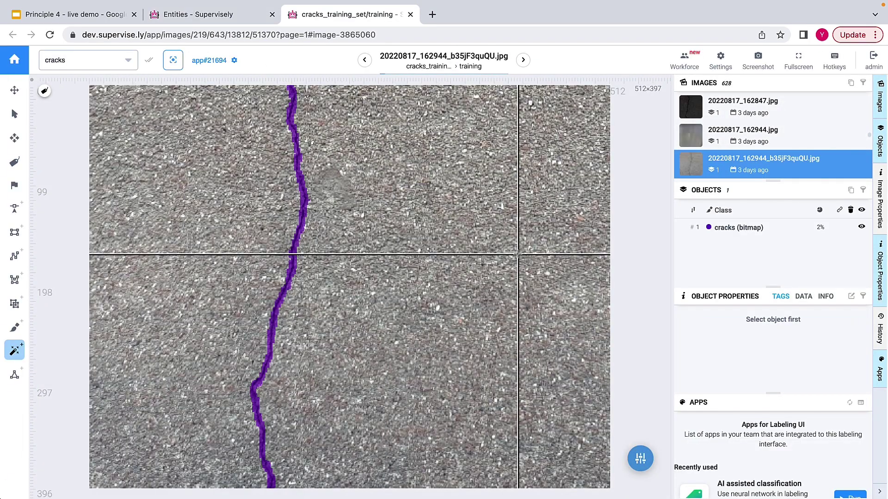
# Compare the cracks mask with the bare image by toggling its visibility, here and on 20220819_130432_pvyAPGpyWI.jpg.
pyautogui.click(861, 211)
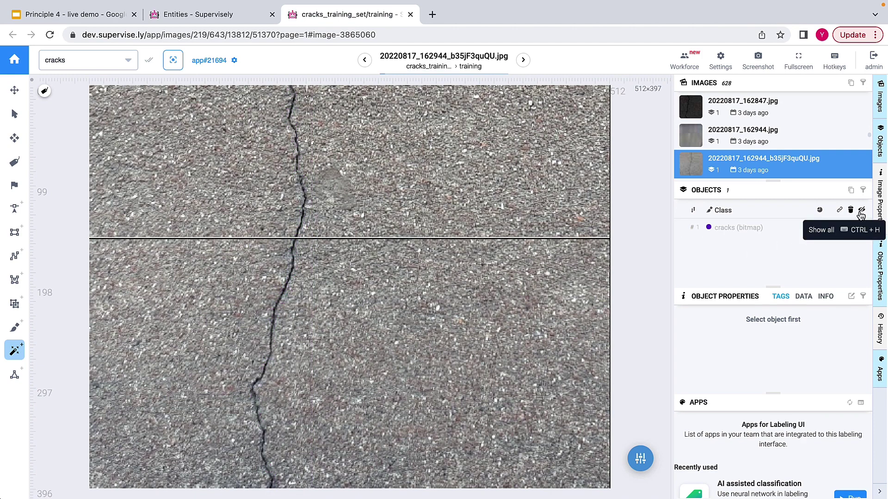
pyautogui.click(862, 210)
pyautogui.scroll(-10, 759, 132)
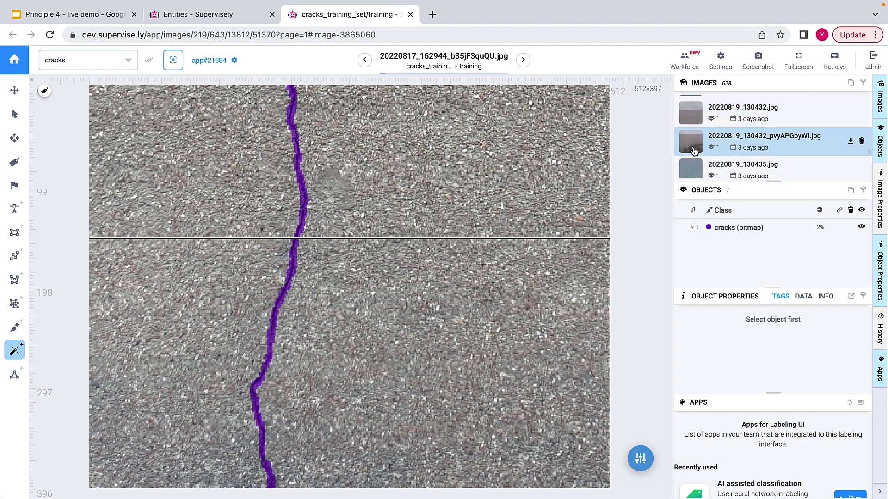
pyautogui.click(694, 151)
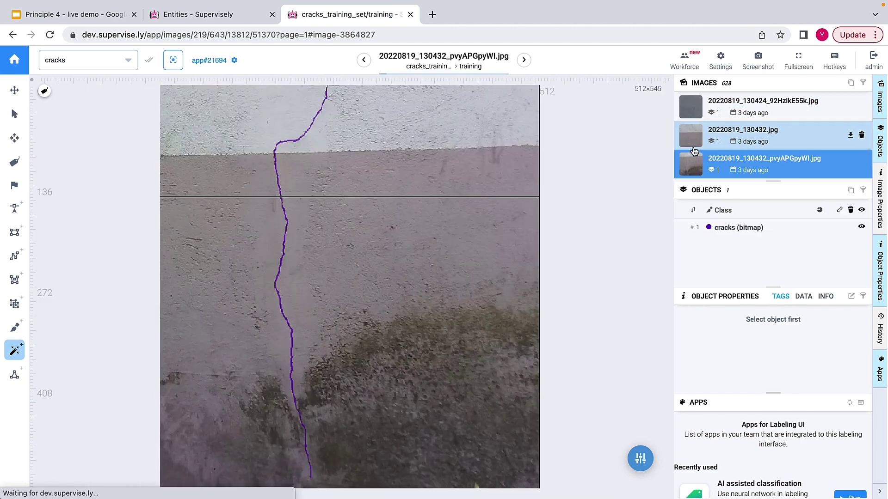
pyautogui.click(861, 210)
pyautogui.click(861, 211)
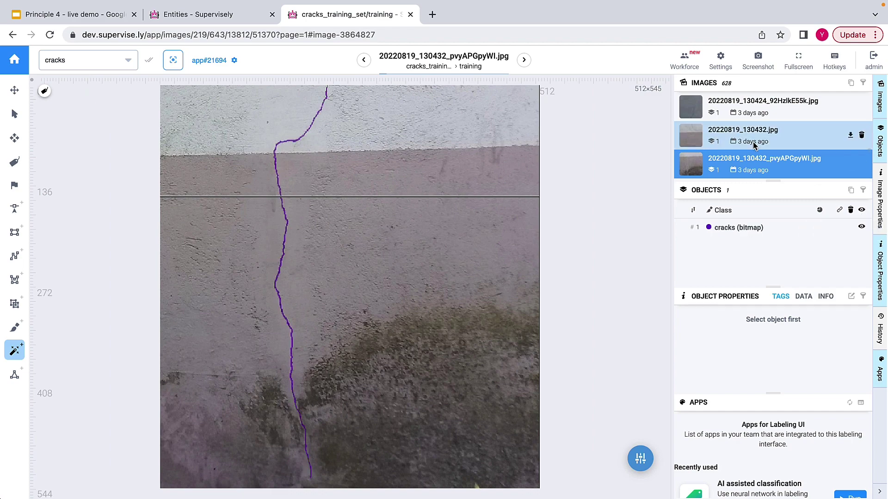
# Go to page 3 of the training images and compare the cracks mask on 20220820_133501_SDt9eaqnd7.jpg with the bare image.
pyautogui.scroll(-3, 753, 146)
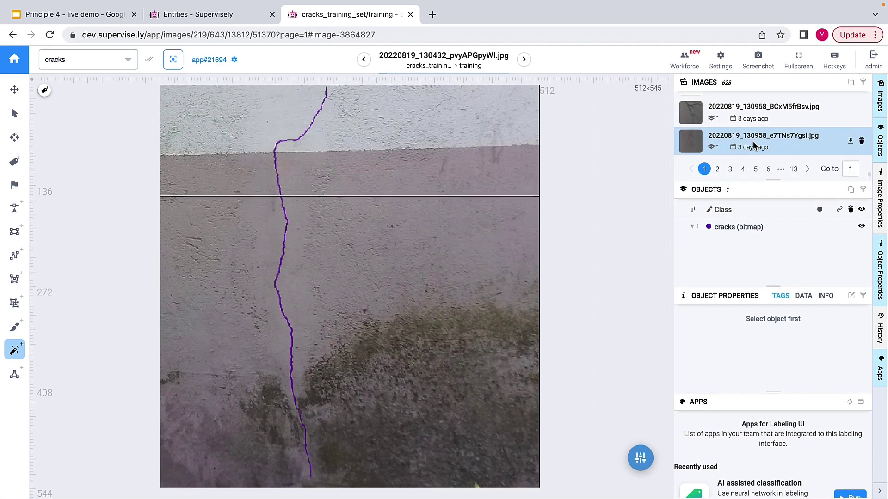
pyautogui.click(731, 171)
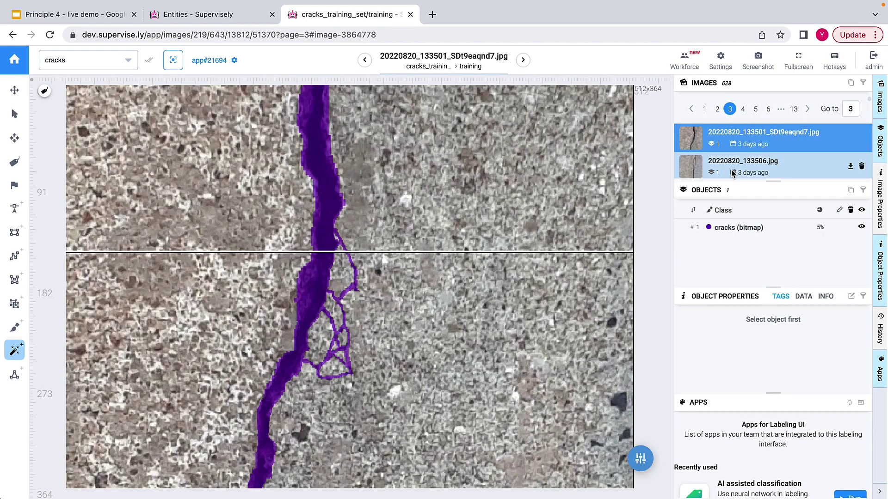
pyautogui.click(863, 211)
pyautogui.click(862, 211)
pyautogui.click(863, 211)
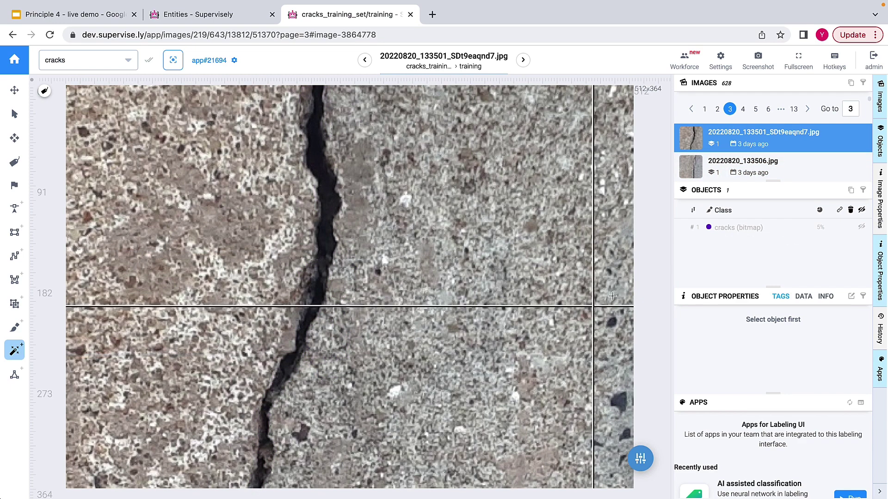
pyautogui.click(862, 210)
pyautogui.scroll(-2, 700, 143)
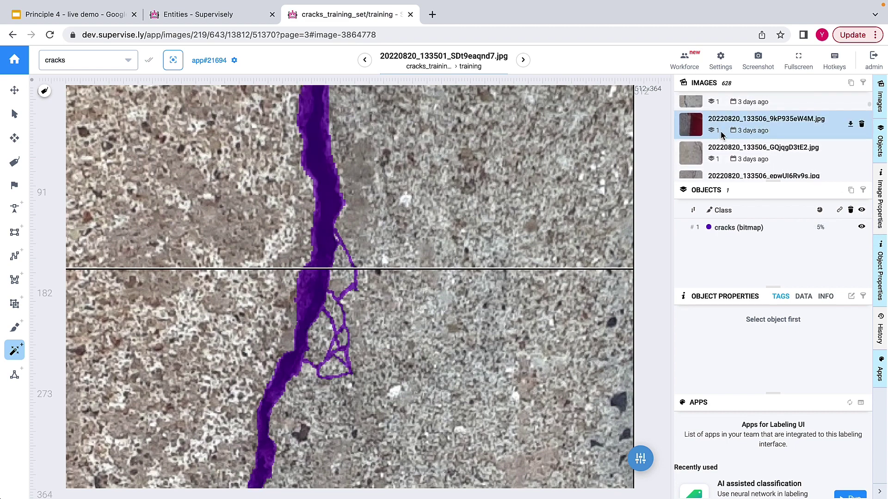
# View the mask on 20220820_133506_GQjqgD3tE2.jpg, and leave the labeling toolbox for the dataset list of cracks_training_set.
pyautogui.click(697, 151)
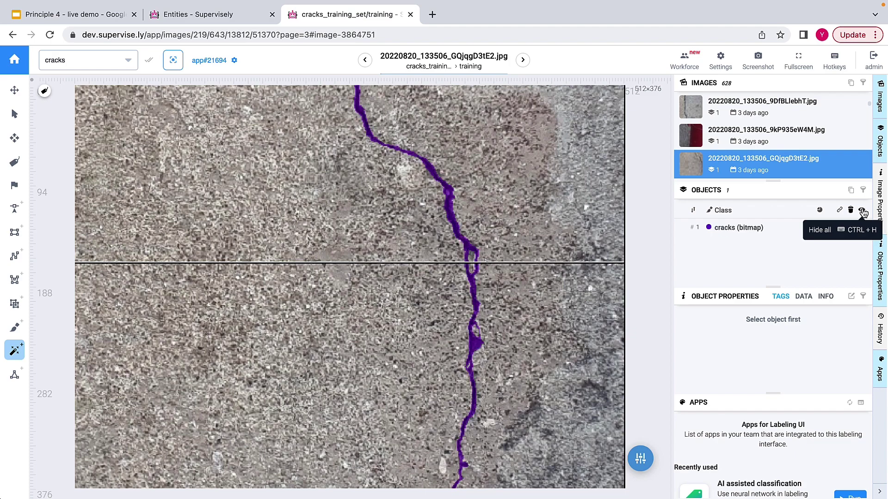
pyautogui.click(410, 14)
pyautogui.click(578, 108)
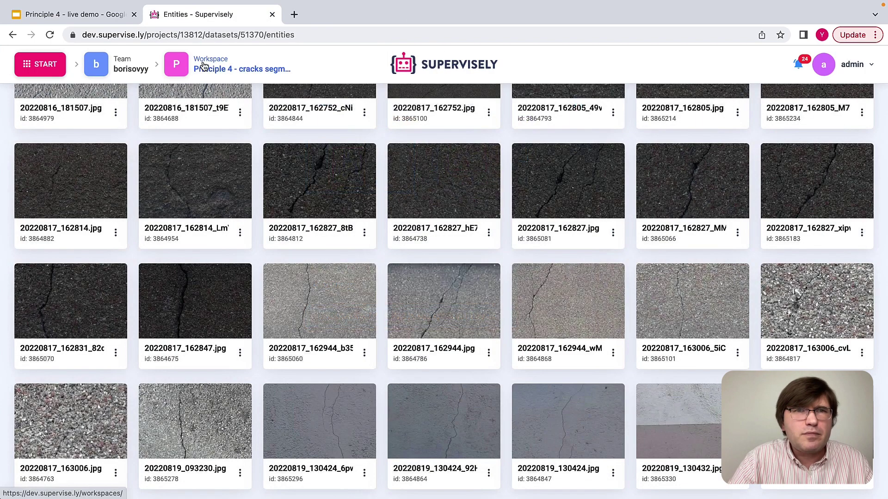
pyautogui.moveTo(203, 67)
pyautogui.scroll(3, 216, 220)
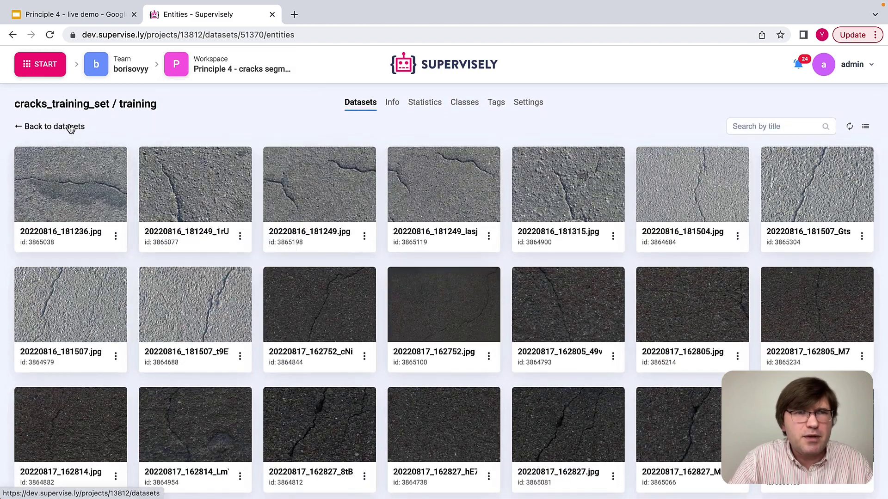
pyautogui.click(69, 127)
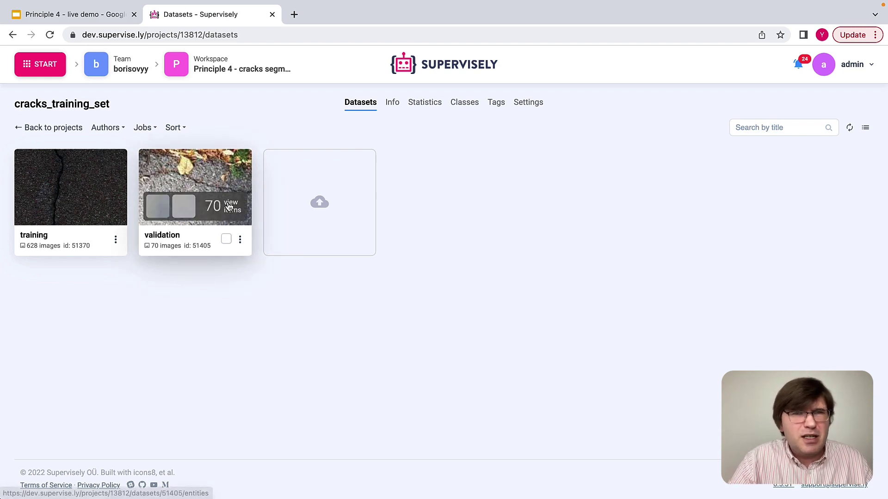
# Open 20220817_162831.jpg from the validation dataset in the basic image labeling toolbox and browse to 20220820_132200_fxhJOpLN9k.jpg.
pyautogui.click(228, 206)
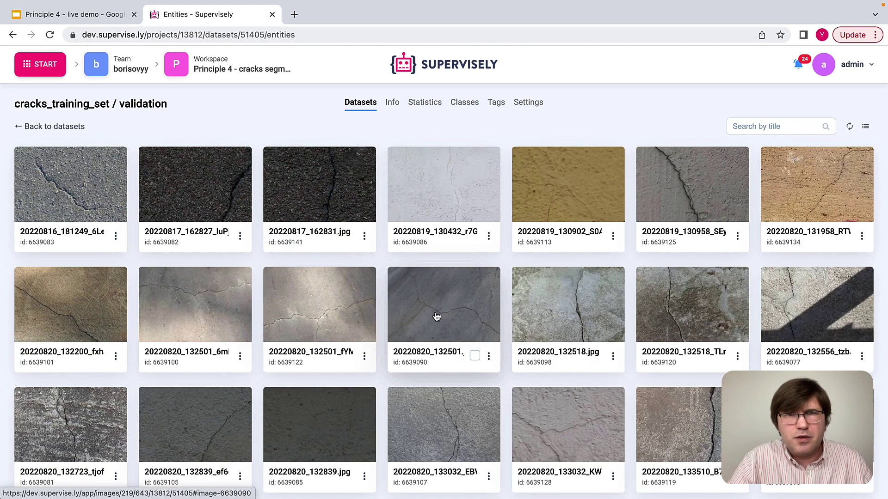
pyautogui.click(348, 207)
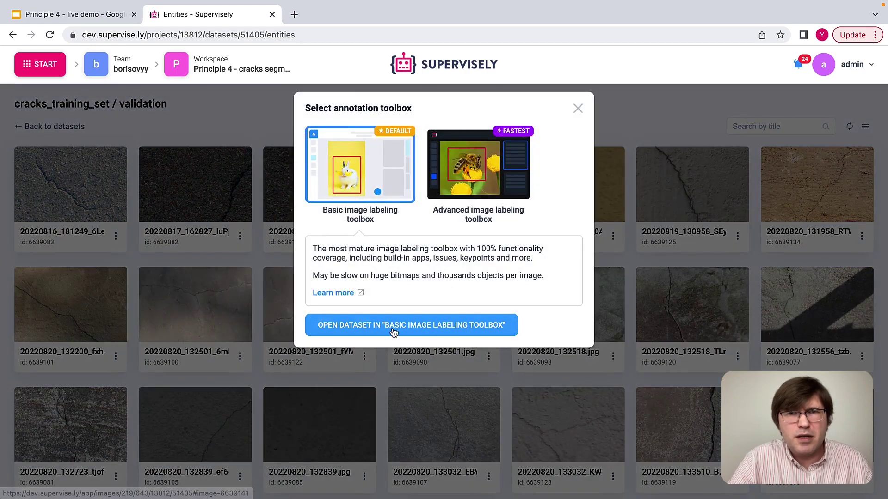
pyautogui.click(391, 324)
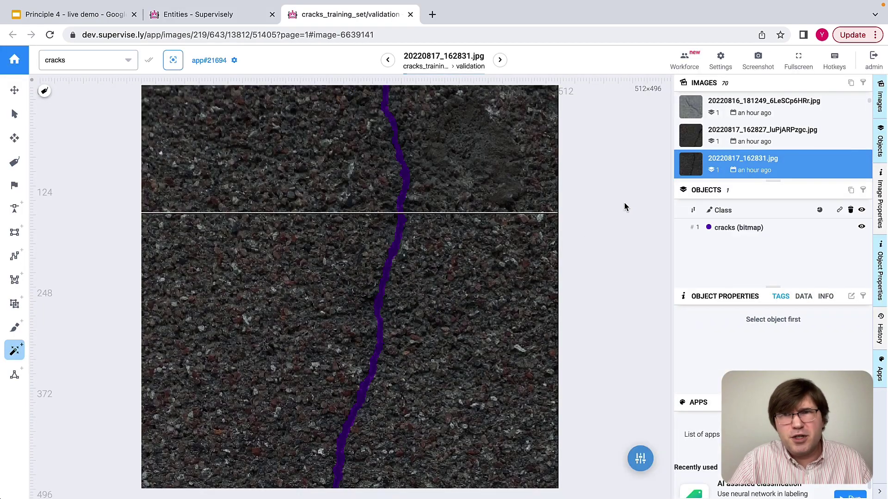
pyautogui.scroll(-3, 700, 146)
pyautogui.click(694, 160)
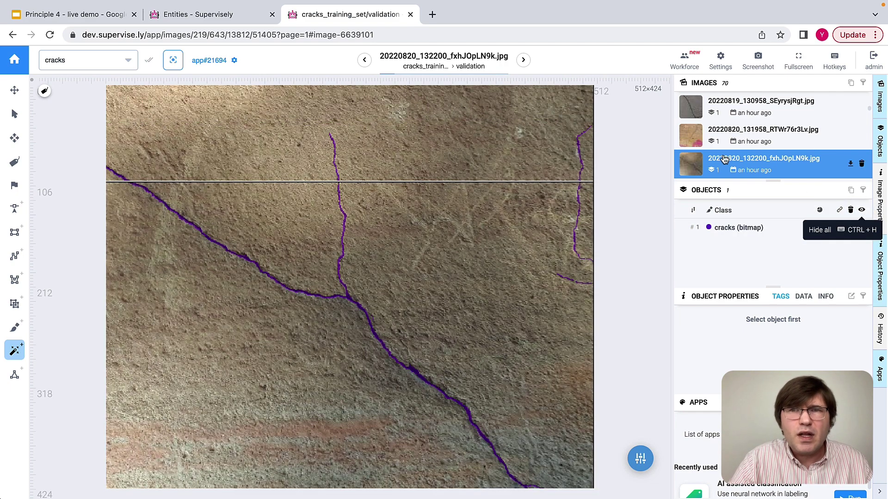
# Close the labeling toolbox with its selection dialog and go back from the validation dataset to the projects list.
pyautogui.click(410, 14)
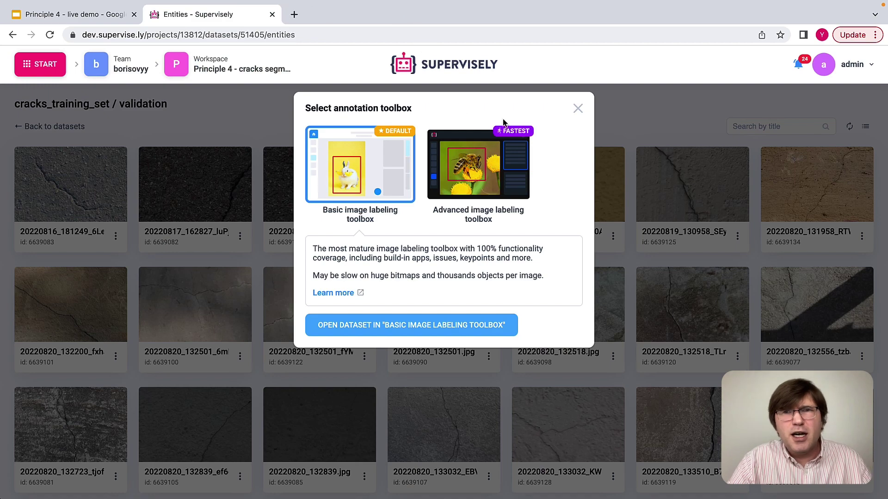
pyautogui.click(577, 109)
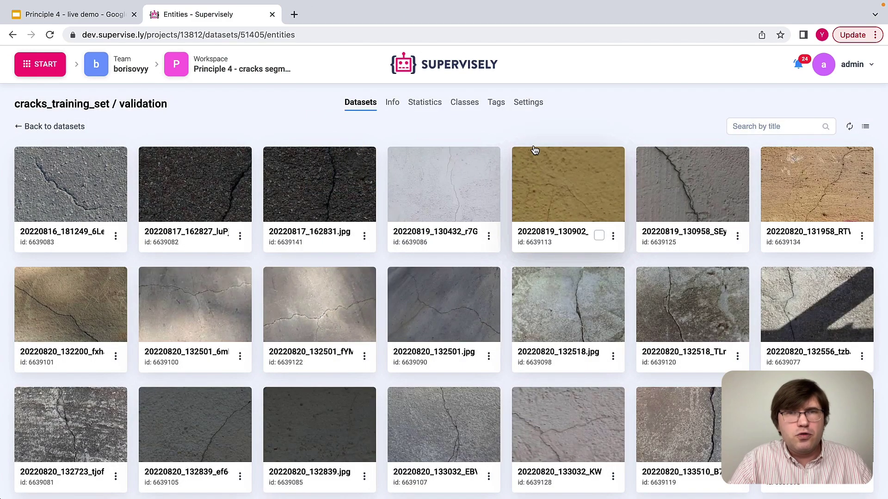
pyautogui.click(41, 127)
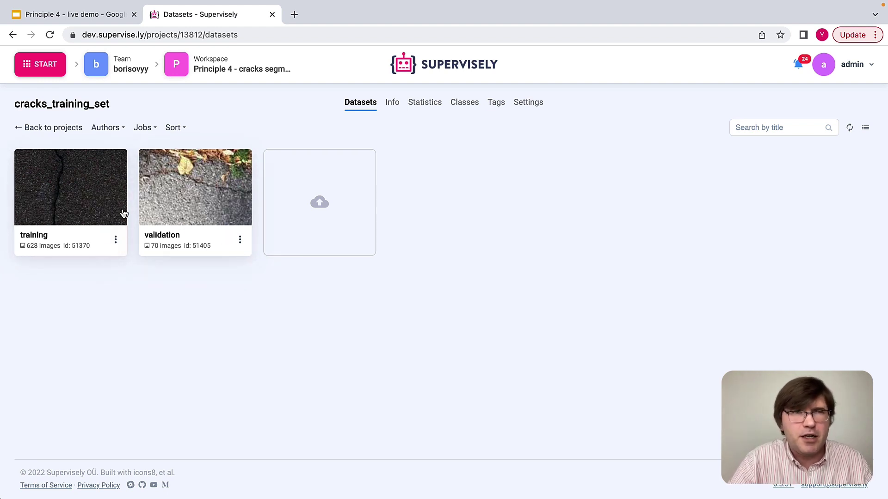
pyautogui.click(65, 128)
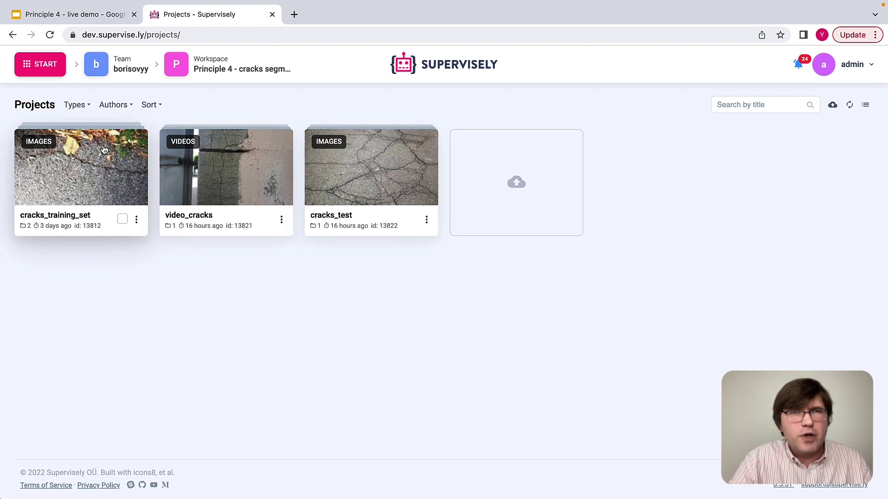
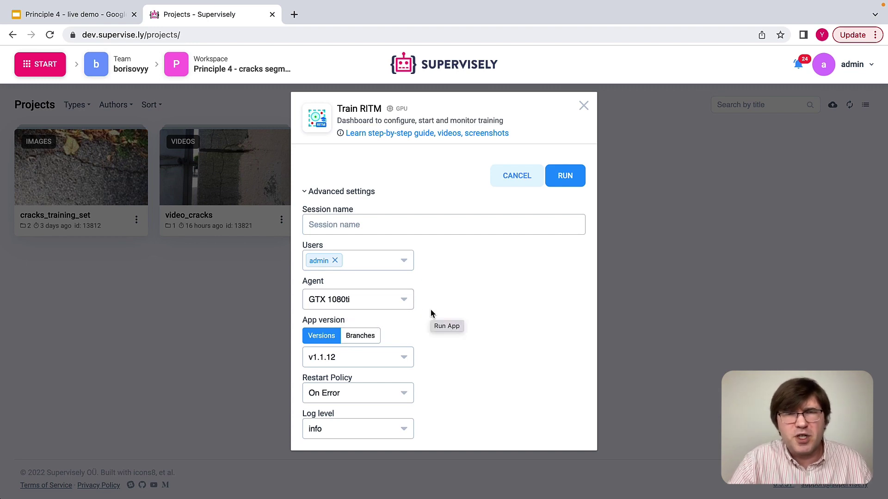
# Run the Train RITM app on the GTX 1080ti agent and download the cracks_training_set project in its session.
pyautogui.click(566, 180)
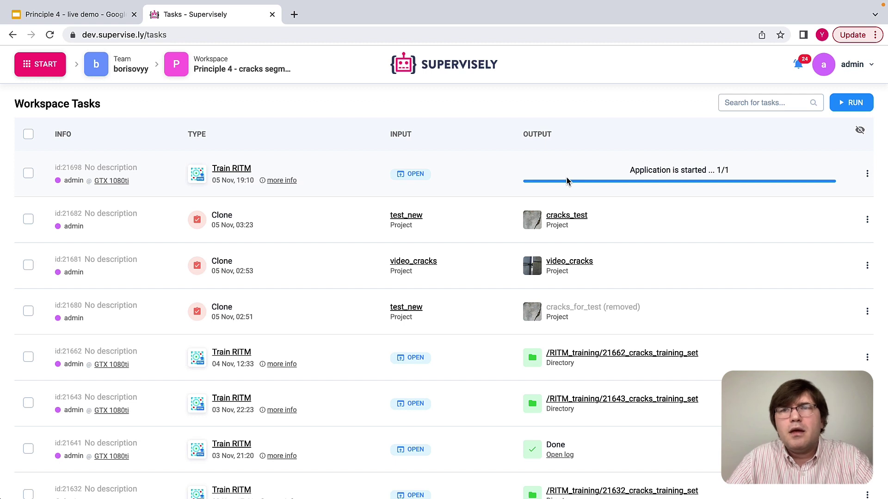
pyautogui.click(417, 180)
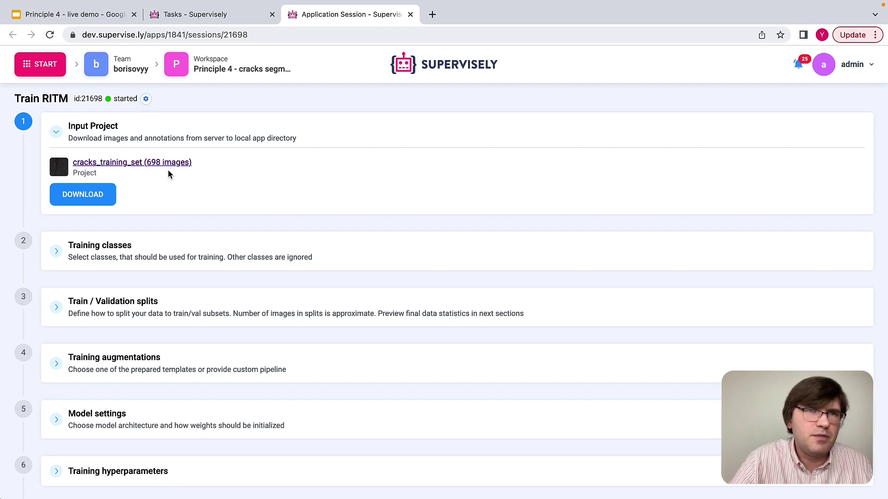
pyautogui.click(102, 195)
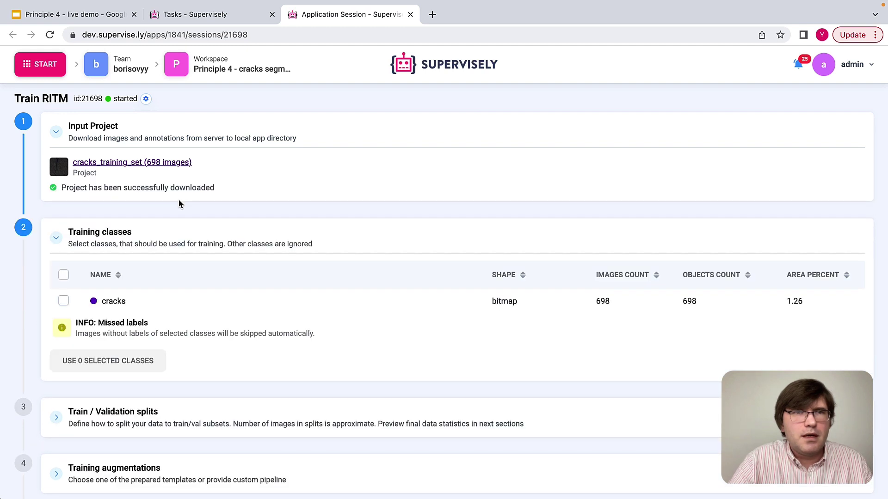
# Select the cracks class as the only training class and confirm the selection.
pyautogui.scroll(-2, 180, 205)
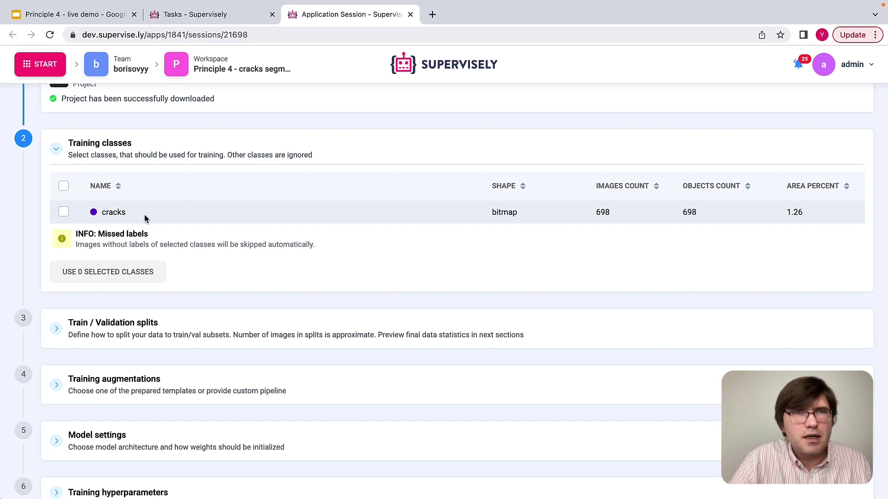
pyautogui.click(63, 212)
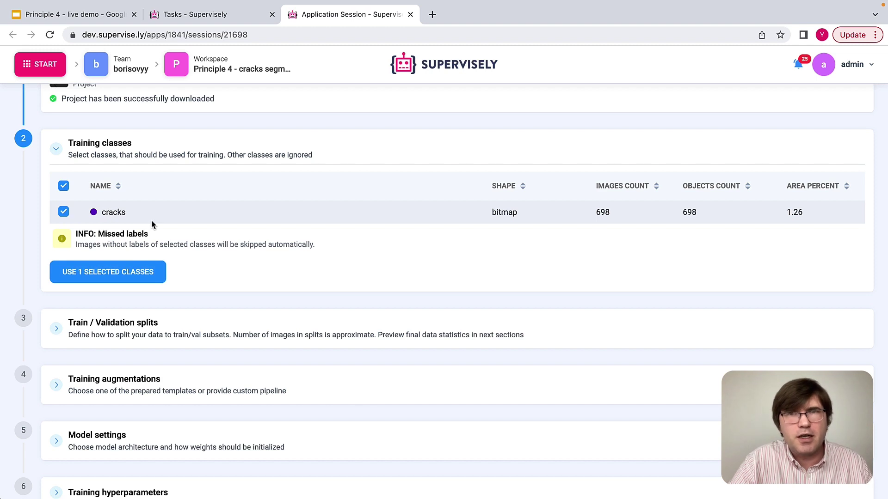
pyautogui.click(146, 272)
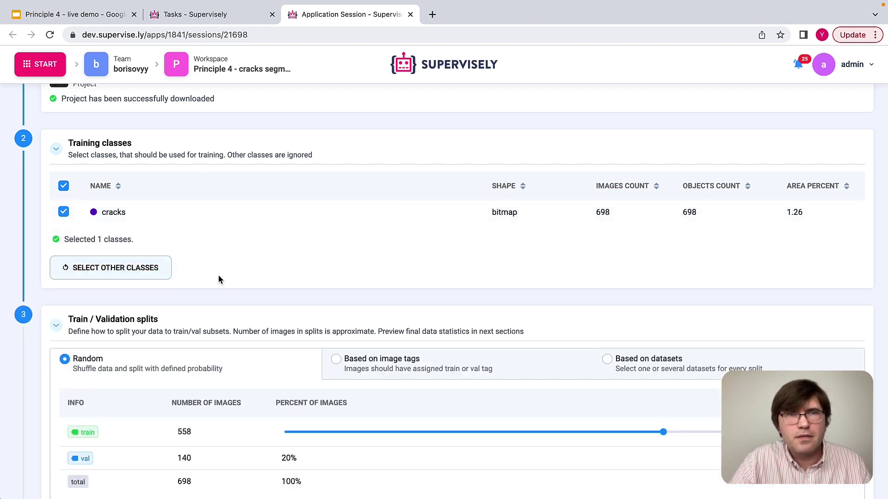
# Create train/validation splits based on datasets, with training as the train dataset and validation as the validation dataset.
pyautogui.scroll(-3, 218, 276)
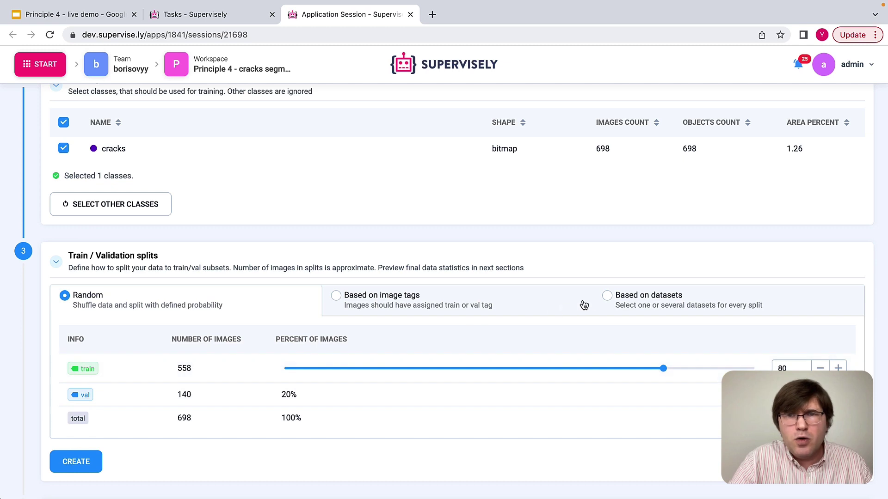
pyautogui.click(606, 298)
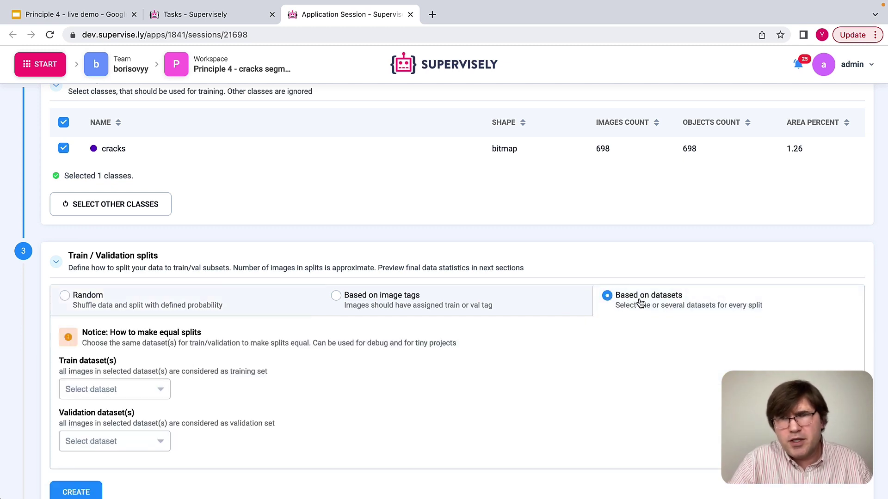
pyautogui.click(159, 390)
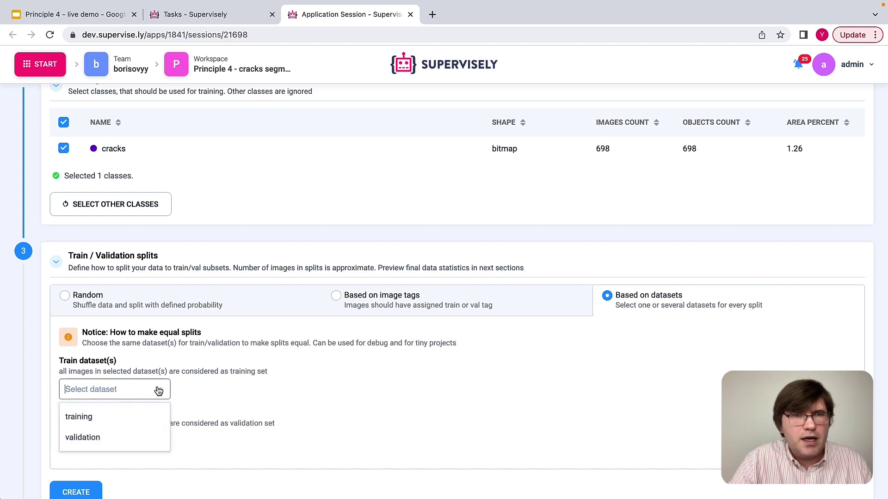
pyautogui.click(110, 420)
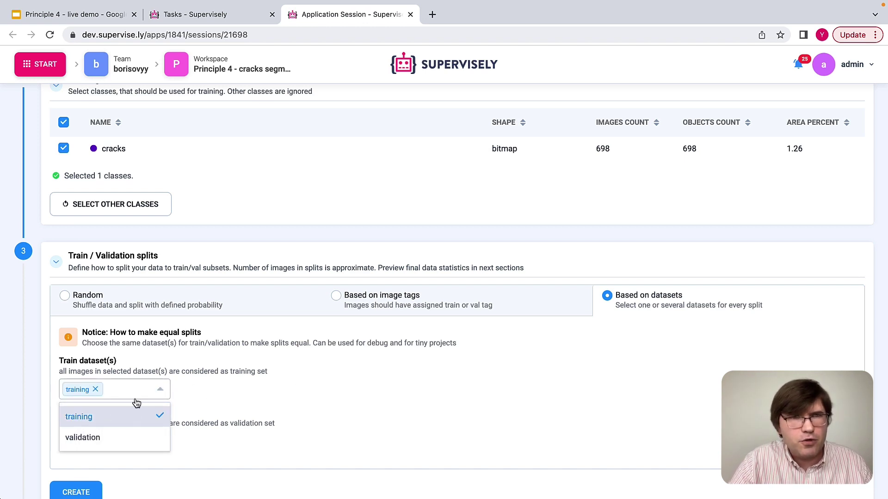
pyautogui.click(199, 409)
pyautogui.click(129, 439)
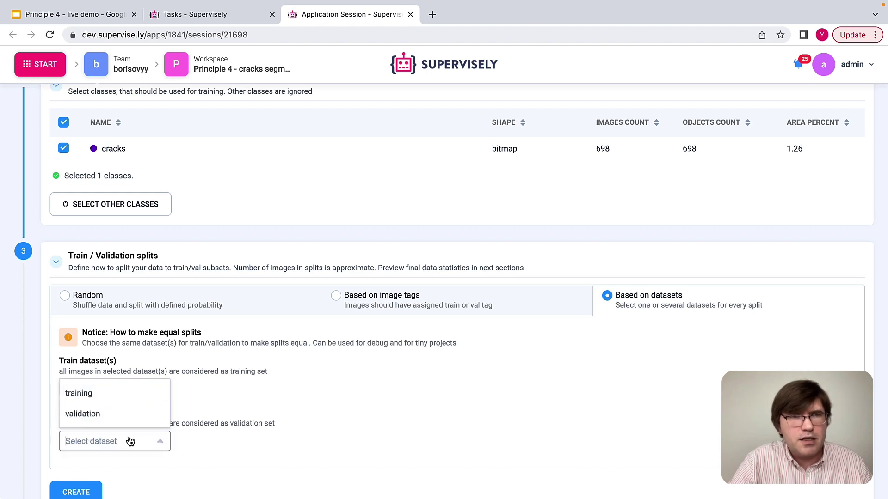
pyautogui.click(93, 422)
pyautogui.click(226, 433)
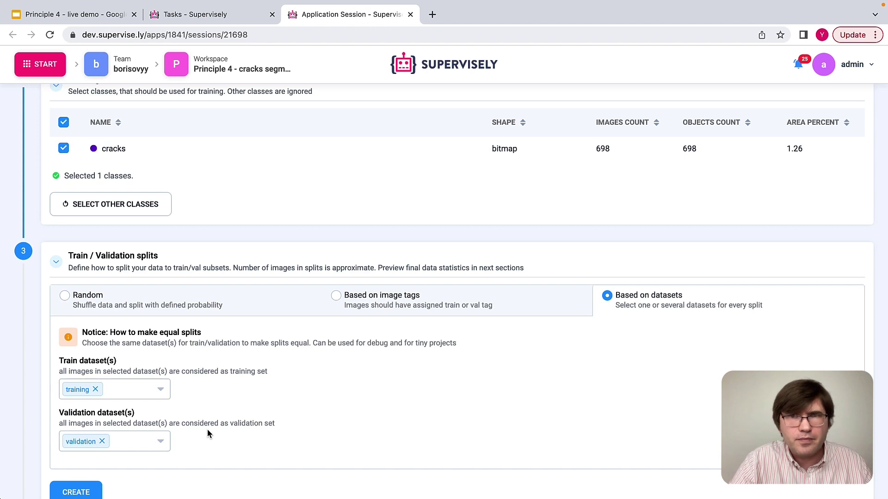
pyautogui.scroll(-3, 207, 433)
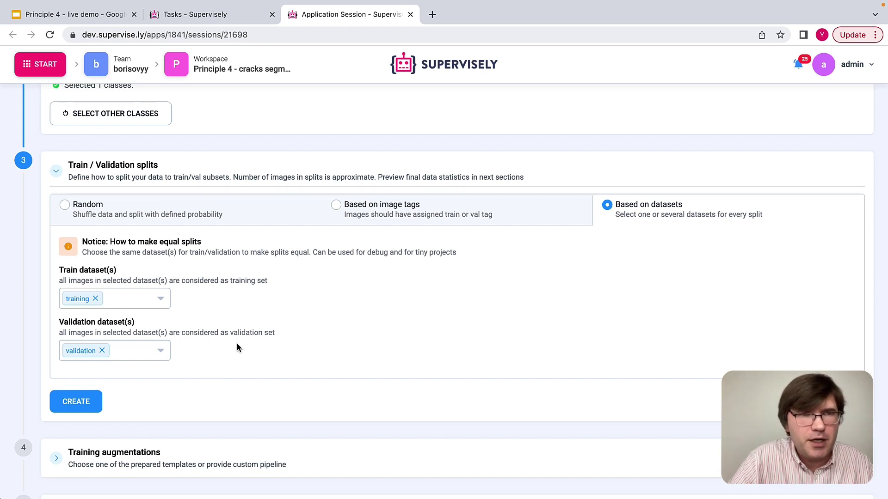
pyautogui.click(90, 400)
# Choose the default template Heavy + flipUD for the training augmentations.
pyautogui.scroll(-2, 206, 383)
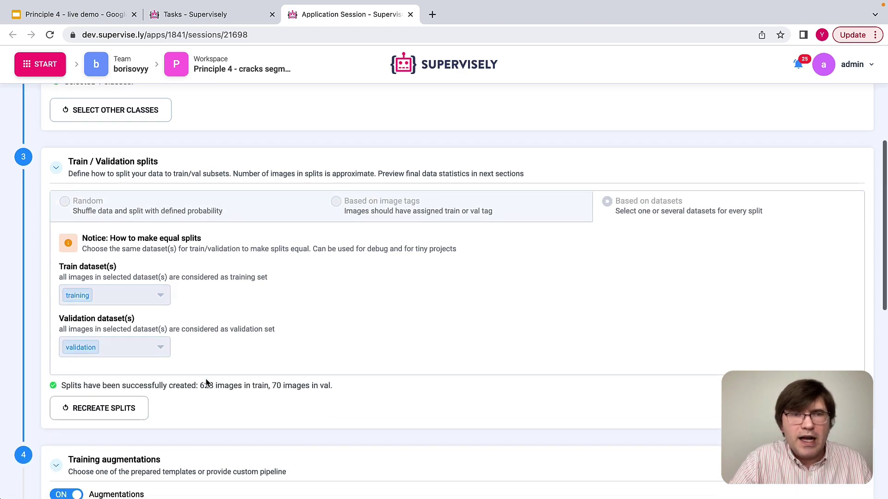
pyautogui.scroll(-5, 12, 441)
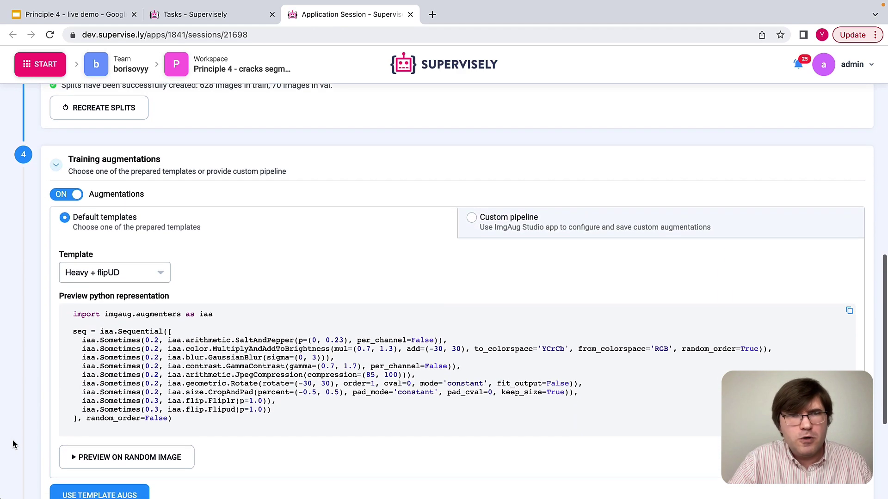
pyautogui.click(134, 276)
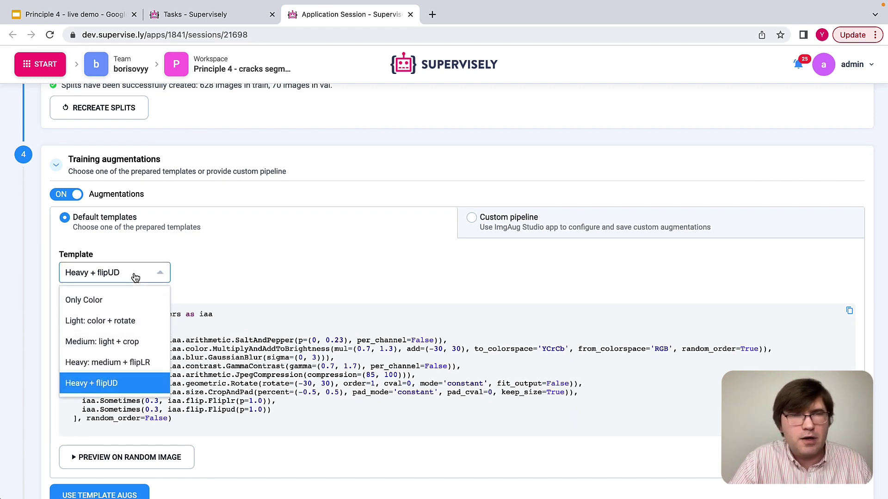
pyautogui.click(105, 391)
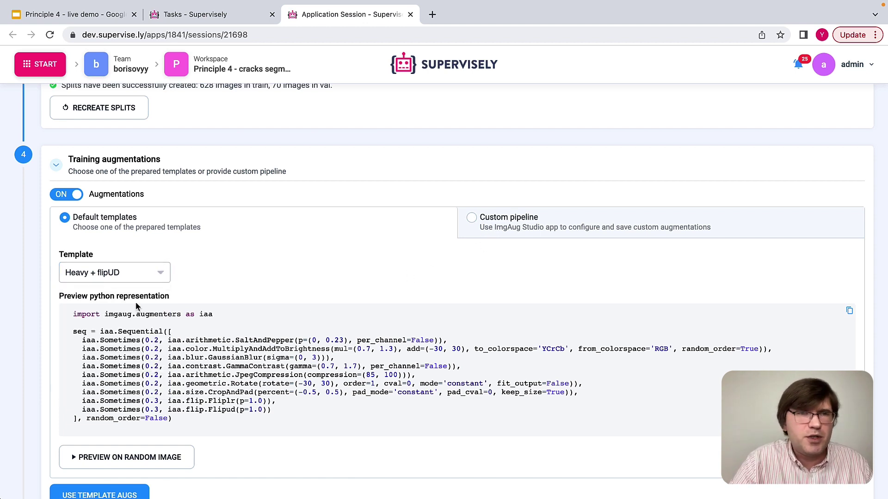
# Preview the augmentations on a random image, compare before and after, and apply the template augmentations.
pyautogui.scroll(-3, 31, 328)
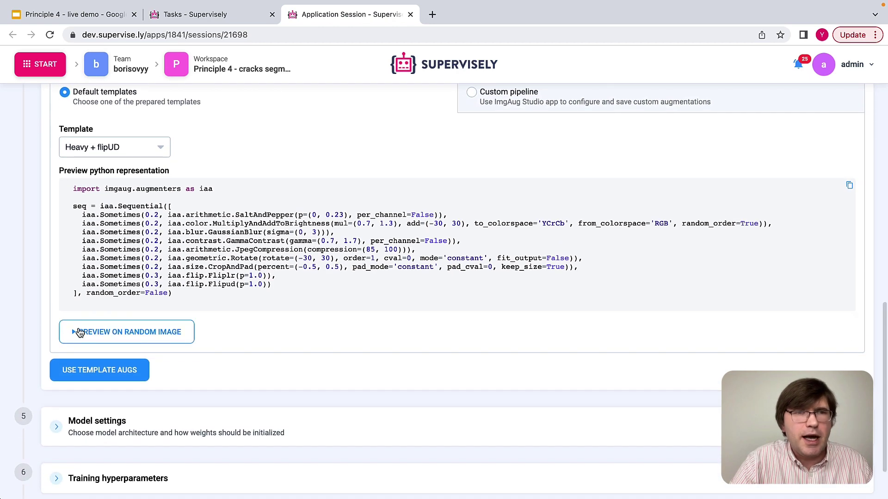
pyautogui.click(98, 334)
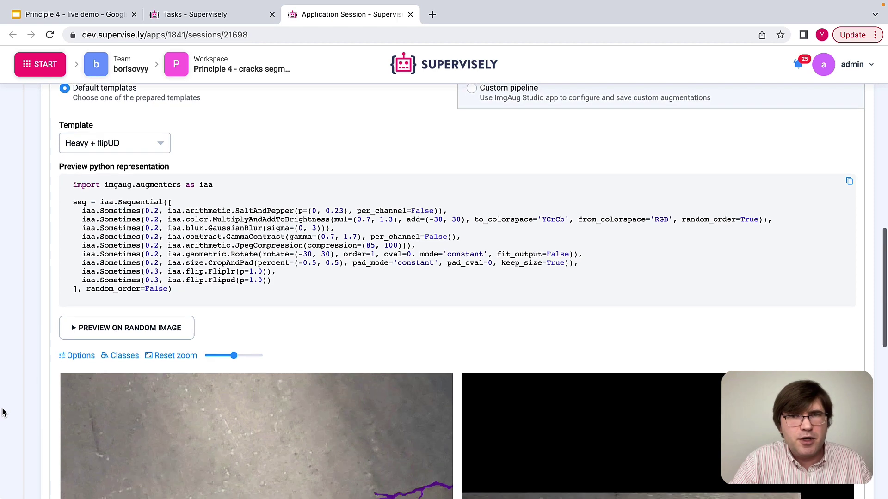
pyautogui.scroll(-7, 2, 413)
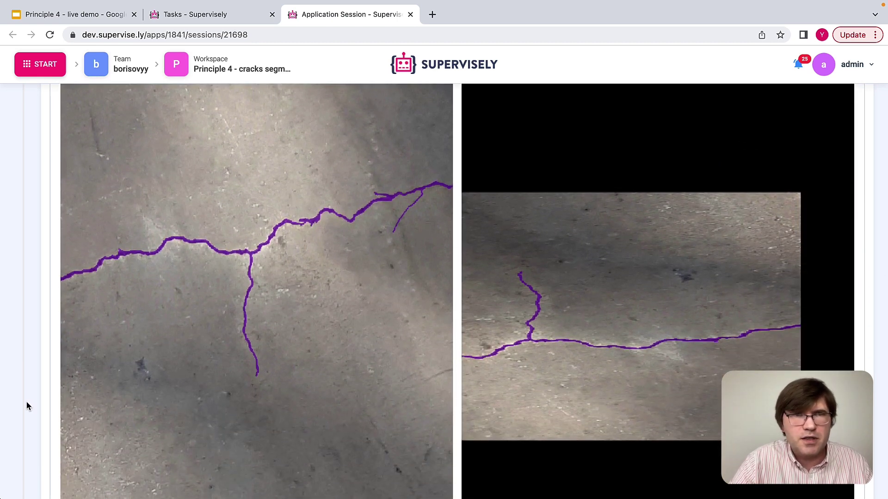
pyautogui.scroll(3, 27, 406)
pyautogui.scroll(-3, 27, 406)
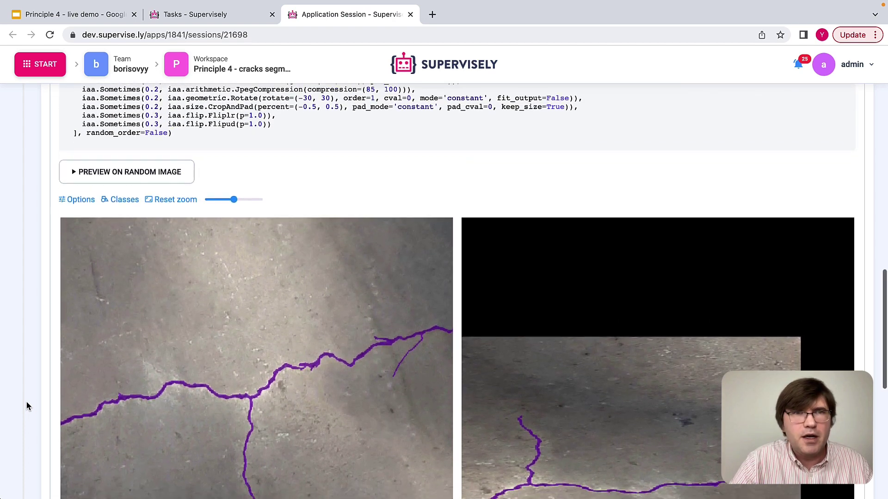
pyautogui.scroll(-5, 26, 405)
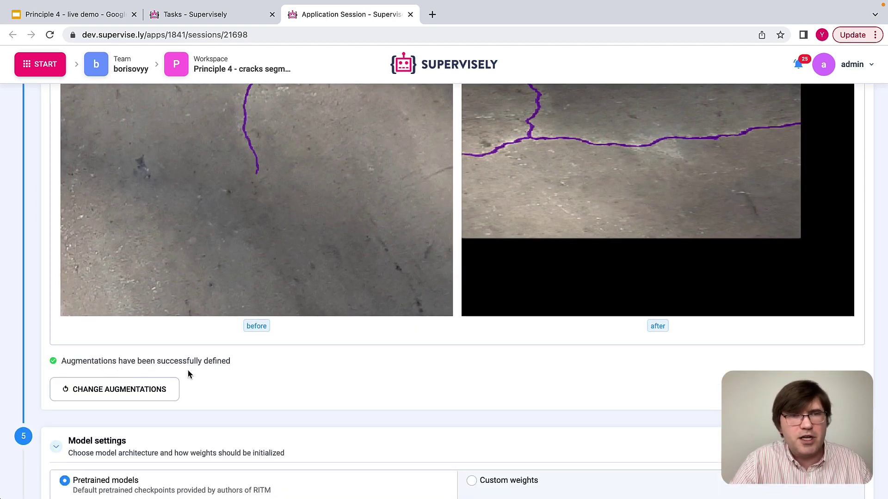
# Download the weights of the pretrained (COCO) HRNet32 IT-M model for the training.
pyautogui.scroll(-4, 40, 389)
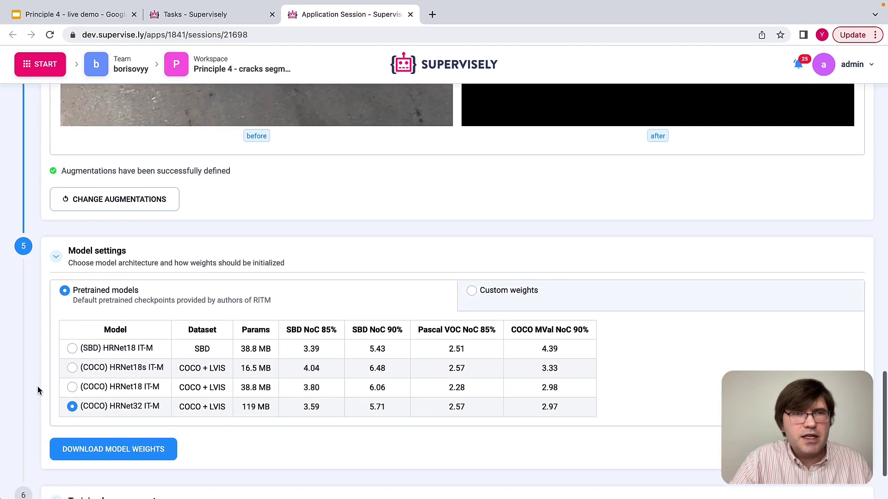
pyautogui.scroll(-1, 39, 390)
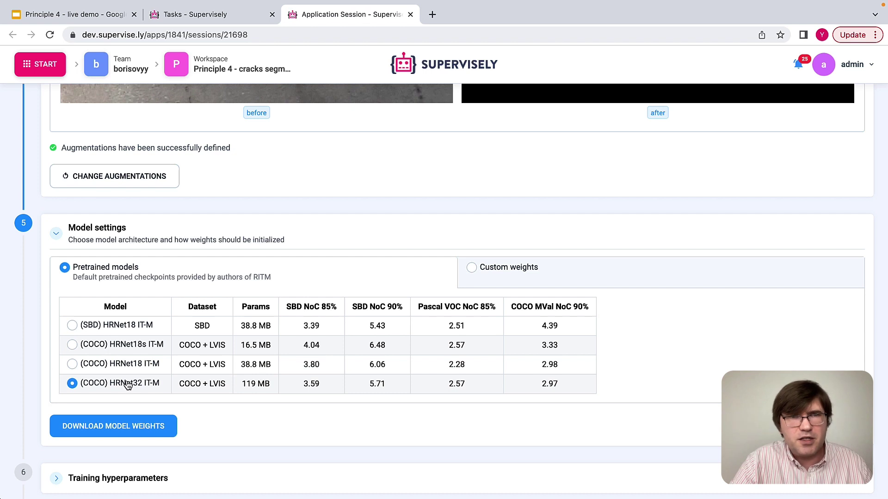
pyautogui.click(127, 425)
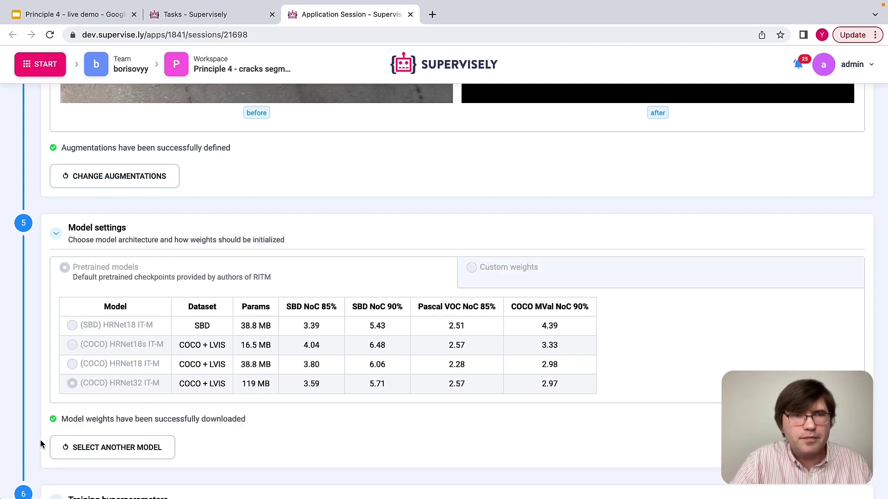
# Set the number of training epochs to 60 and the model input size to 200 × 200 pixels.
pyautogui.scroll(-7, 41, 445)
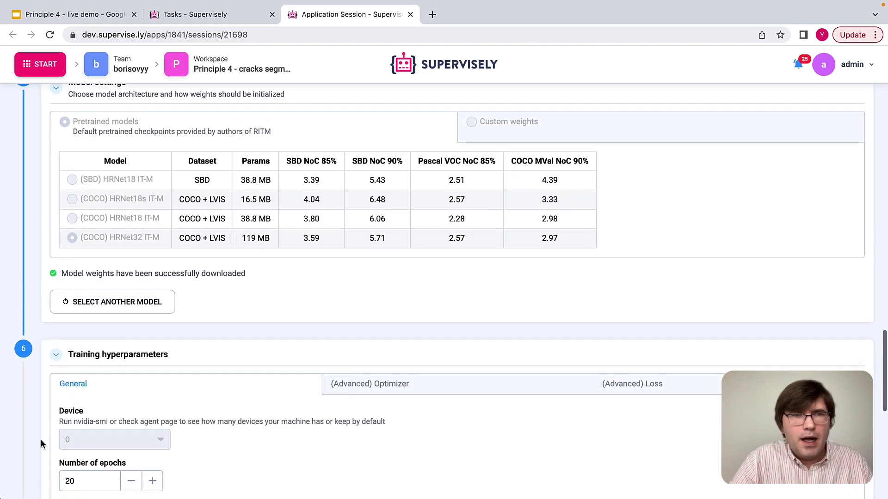
pyautogui.scroll(-1, 41, 444)
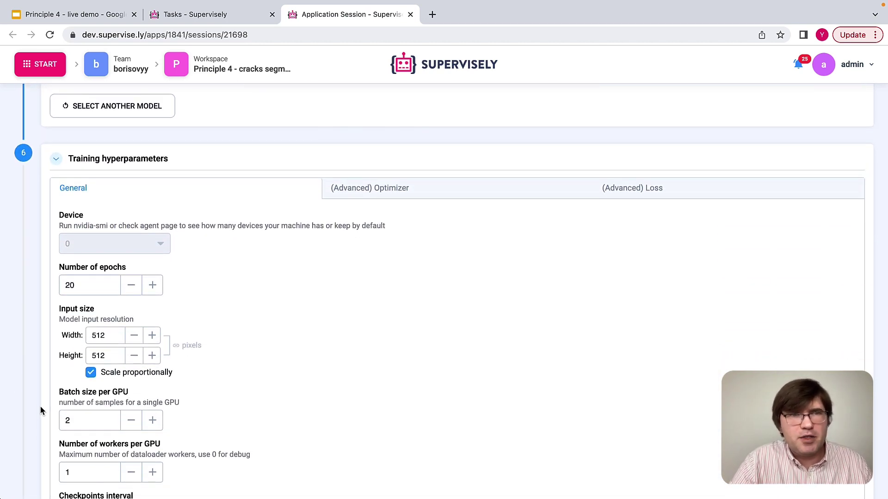
pyautogui.scroll(-3, 40, 411)
pyautogui.scroll(3, 40, 411)
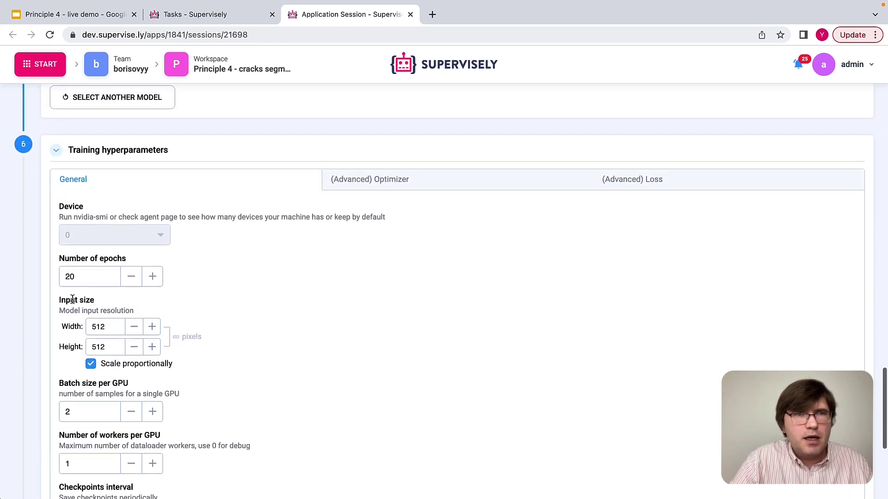
pyautogui.click(84, 279)
pyautogui.doubleClick(84, 282)
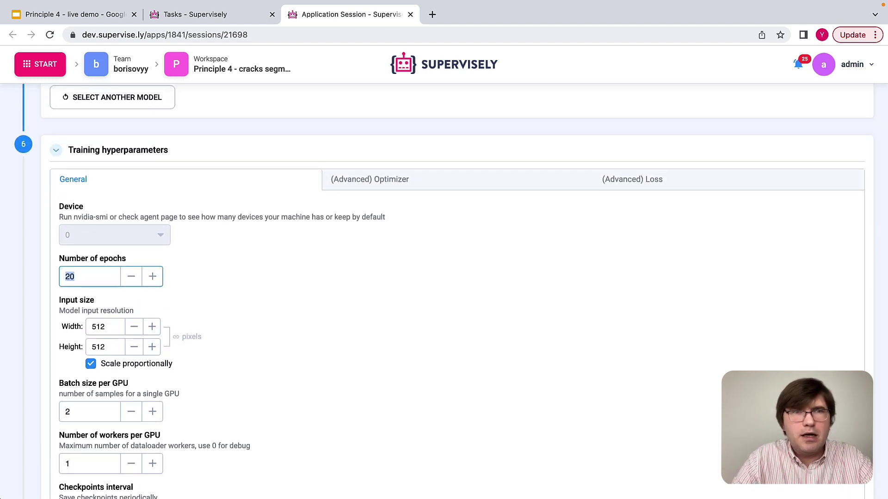
pyautogui.write('60')
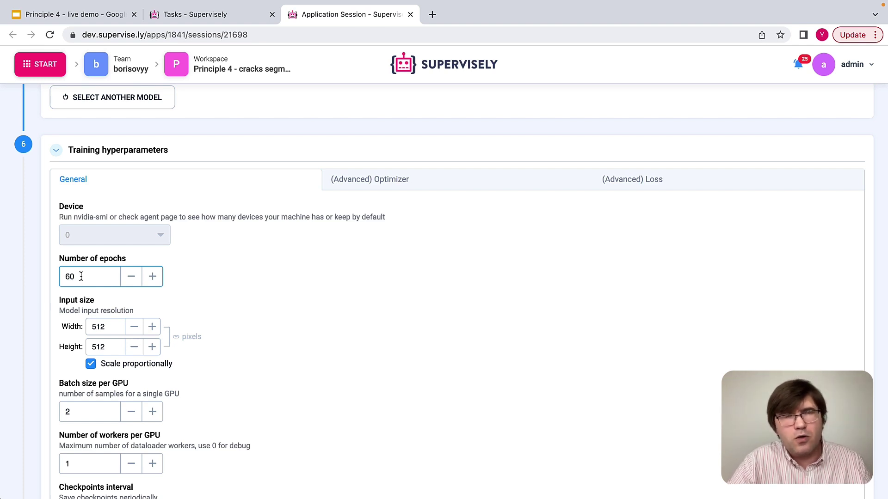
pyautogui.doubleClick(105, 329)
pyautogui.write('200')
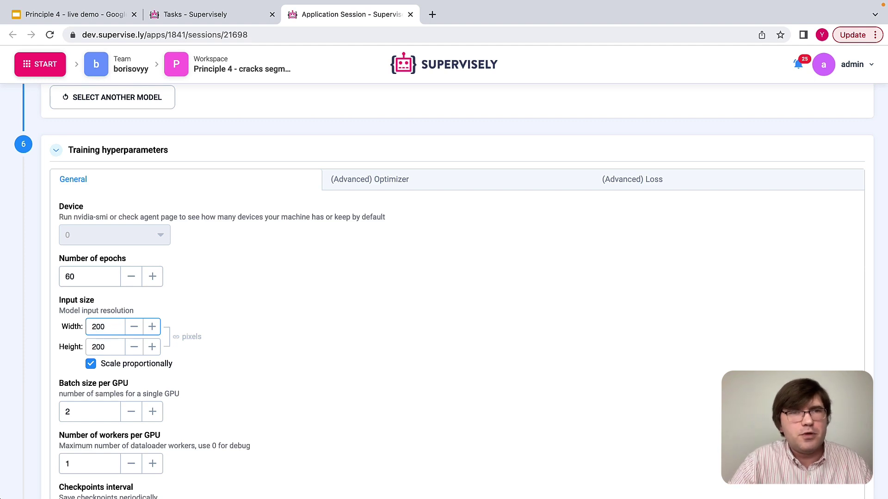
# Set the batch size per GPU to 8 and save a checkpoint every 10 epochs.
pyautogui.scroll(-2, 43, 364)
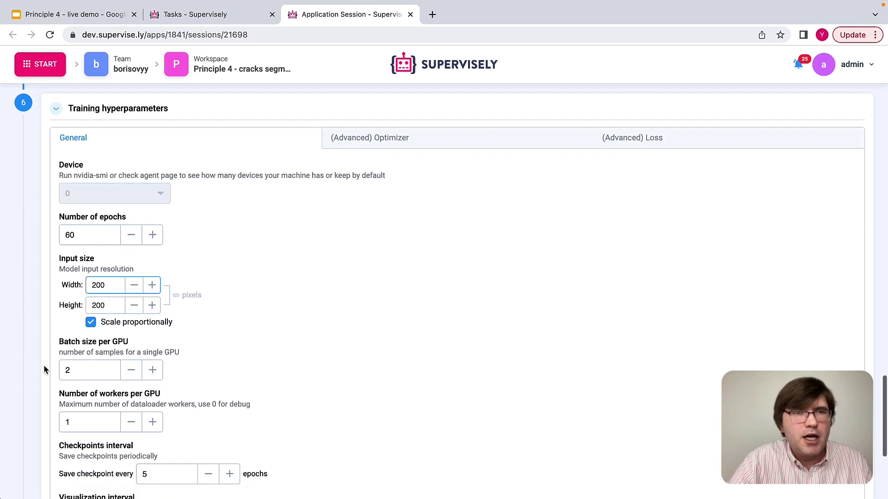
pyautogui.doubleClick(83, 317)
pyautogui.write('8')
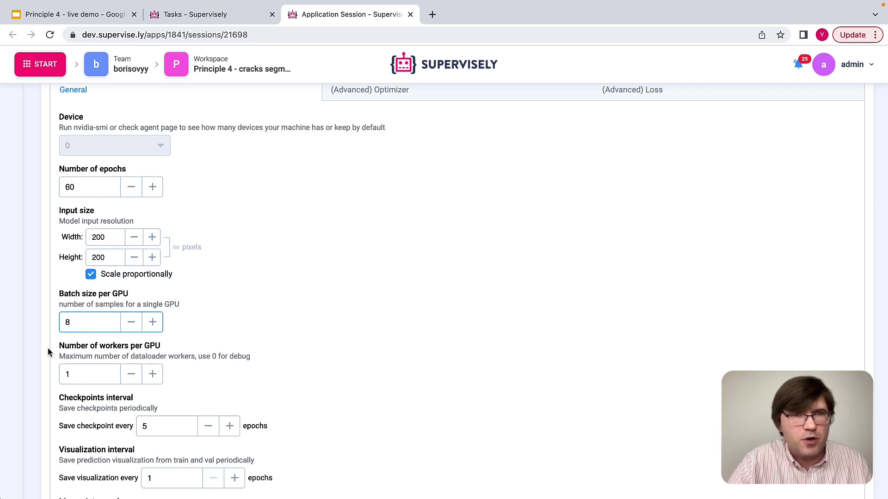
pyautogui.scroll(-2, 48, 352)
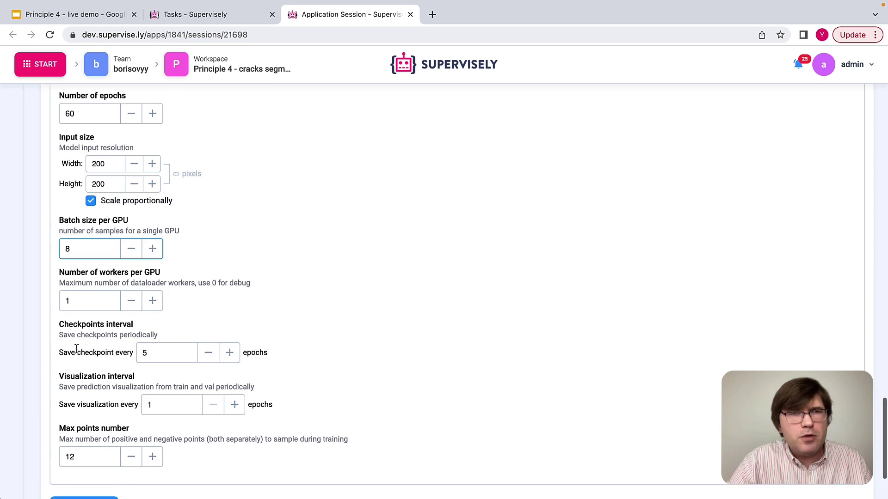
pyautogui.click(152, 352)
pyautogui.doubleClick(152, 353)
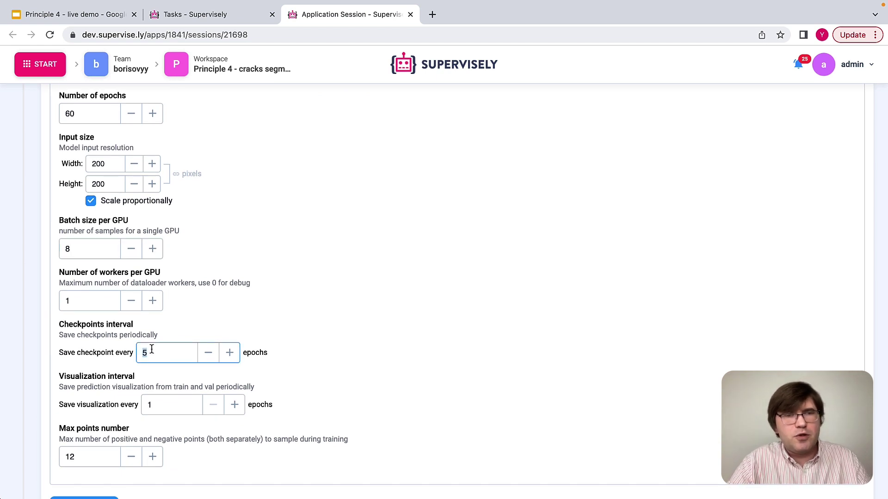
pyautogui.write('10')
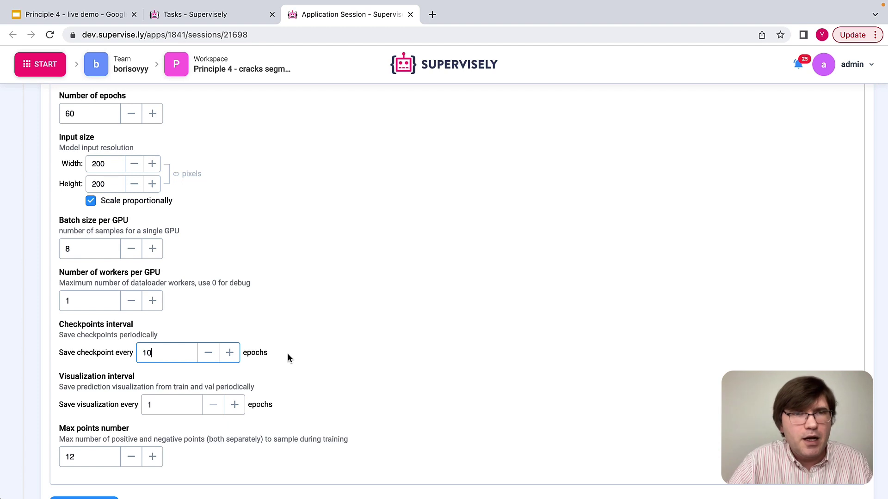
# Set the Adam optimizer's learning rate to 0.001 and check the Step LR gamma setting.
pyautogui.scroll(4, 287, 354)
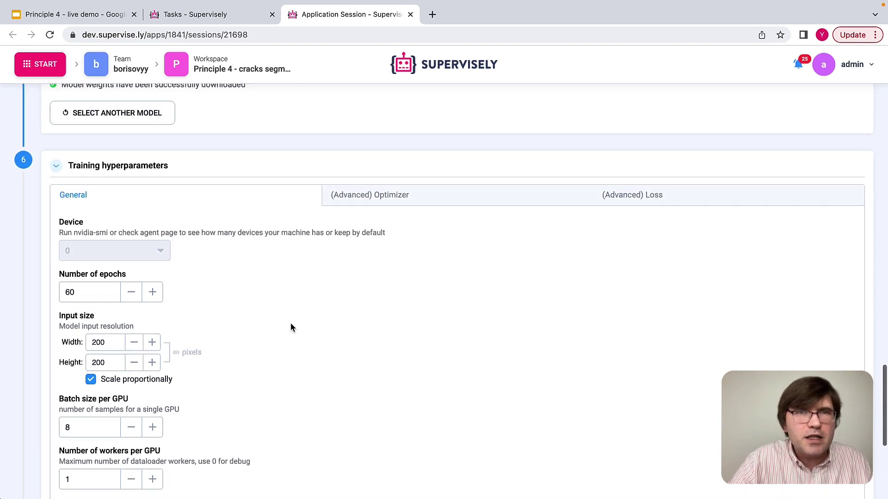
pyautogui.click(385, 203)
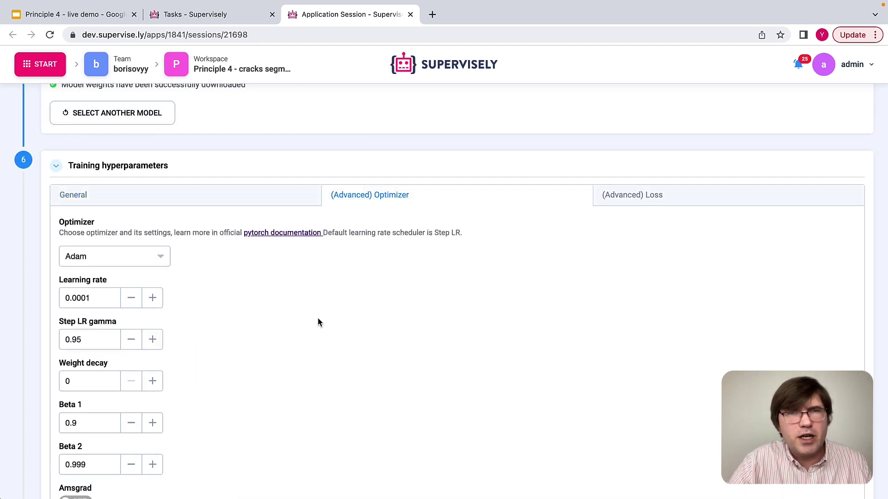
pyautogui.click(72, 301)
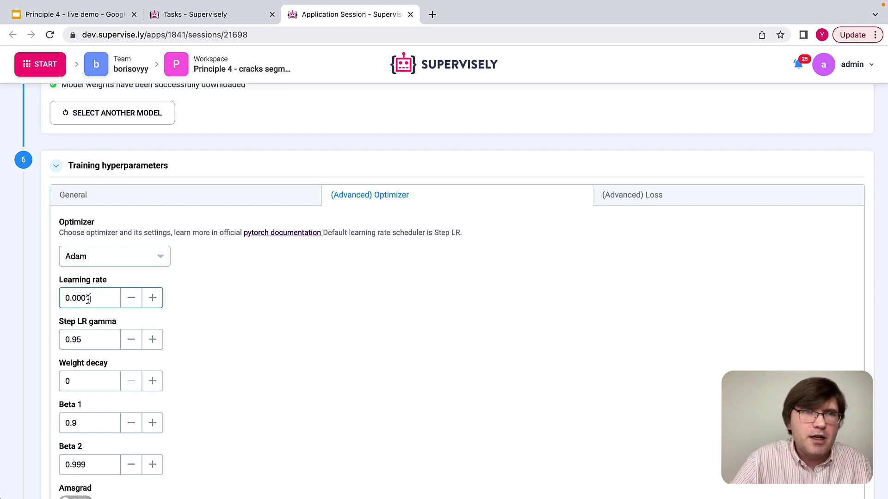
pyautogui.press('BackSpace')
pyautogui.press('BackSpace')
pyautogui.write('1')
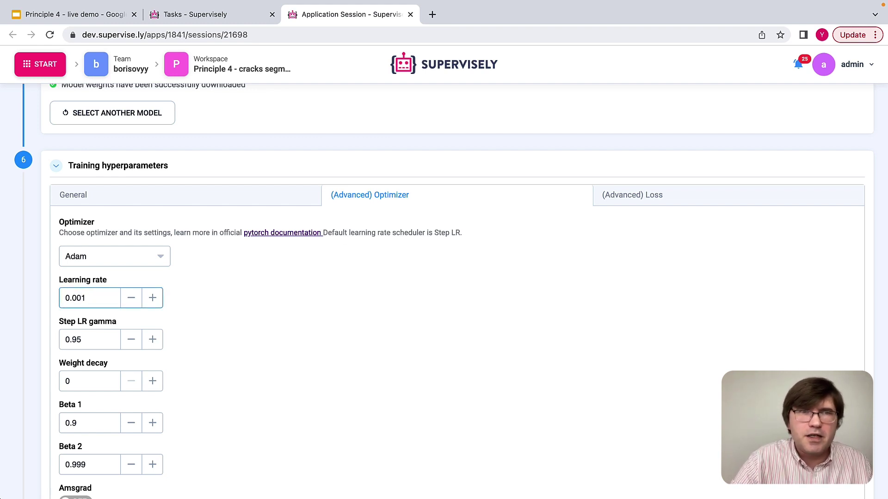
pyautogui.scroll(-3, 191, 324)
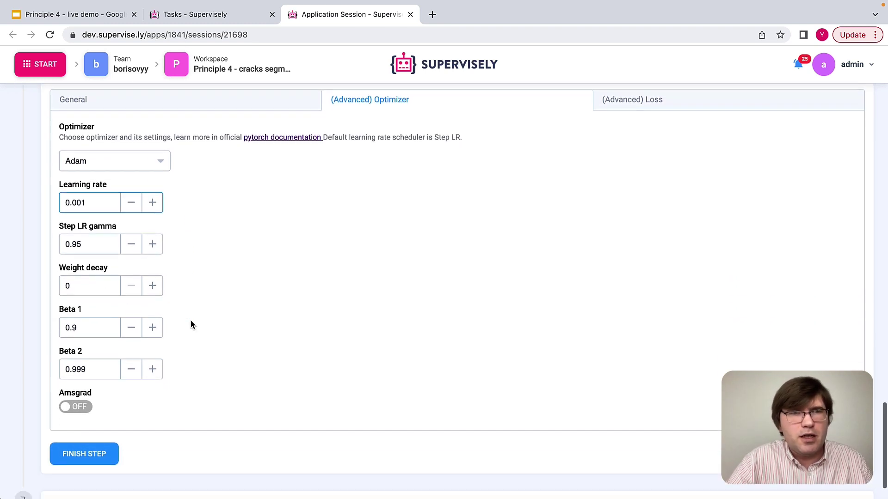
pyautogui.scroll(2, 191, 323)
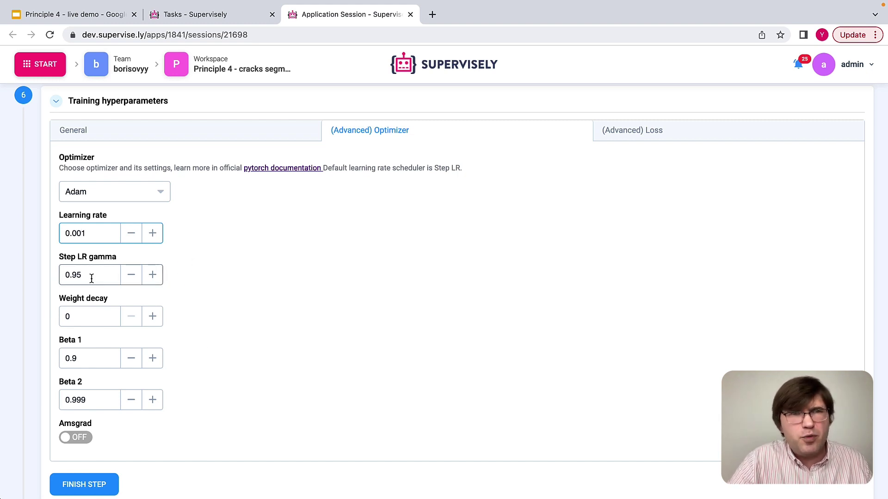
pyautogui.doubleClick(74, 275)
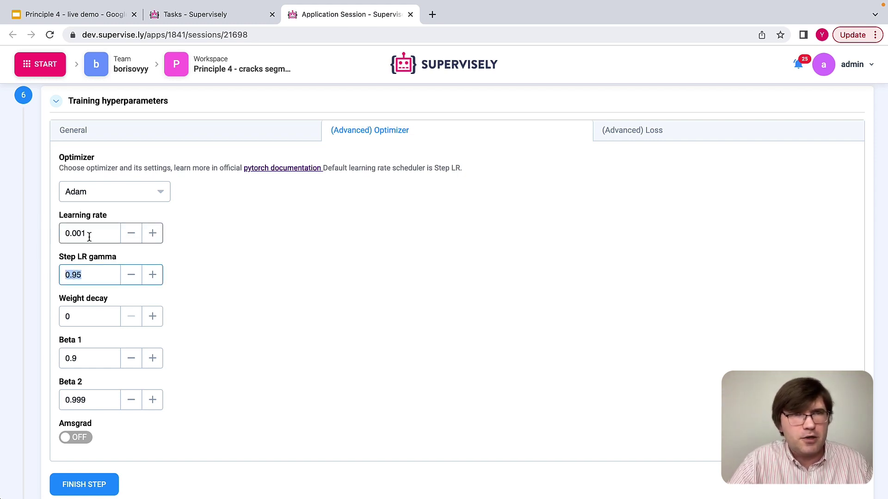
# Recheck the general hyperparameters, confirm them and start the training.
pyautogui.click(220, 130)
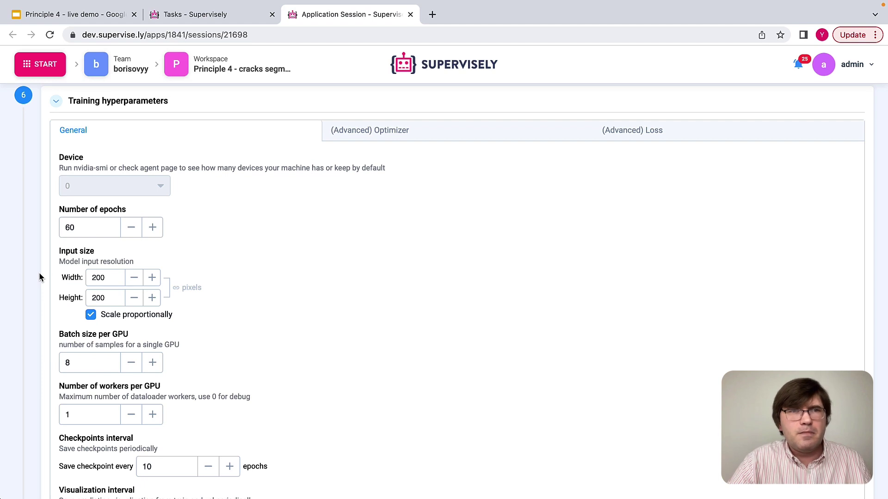
pyautogui.scroll(-3, 40, 277)
pyautogui.scroll(-2, 39, 277)
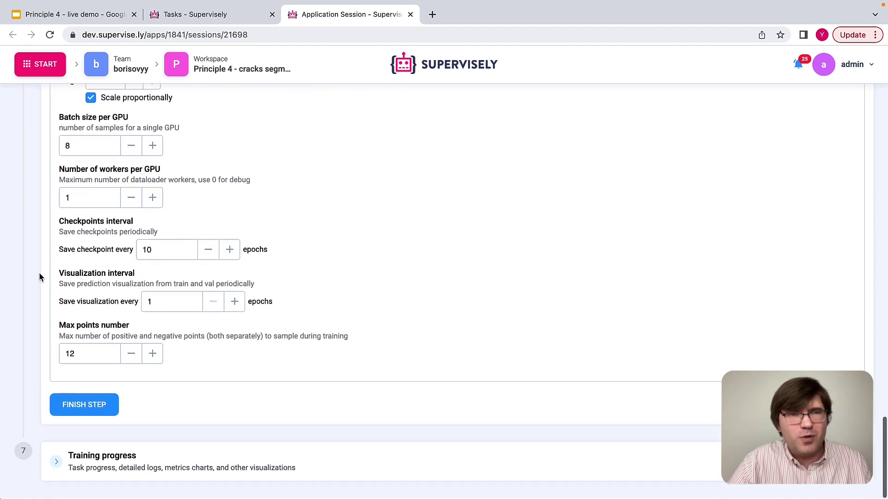
pyautogui.click(76, 412)
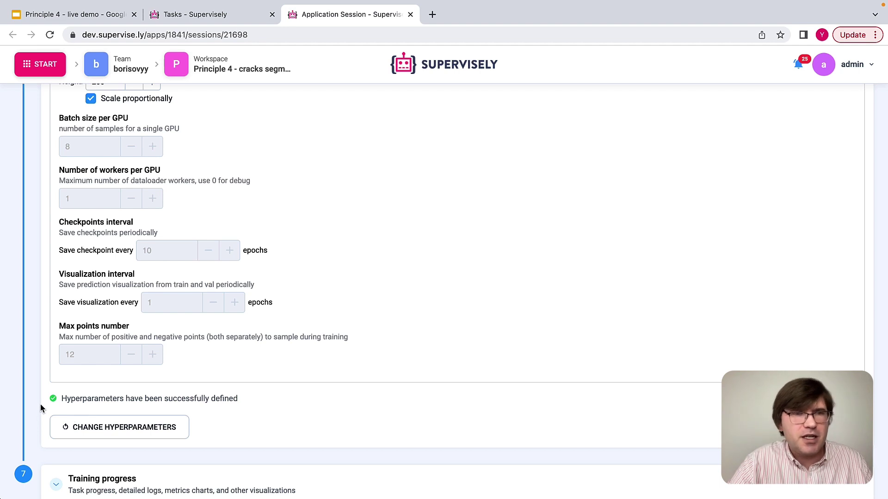
pyautogui.scroll(-2, 23, 432)
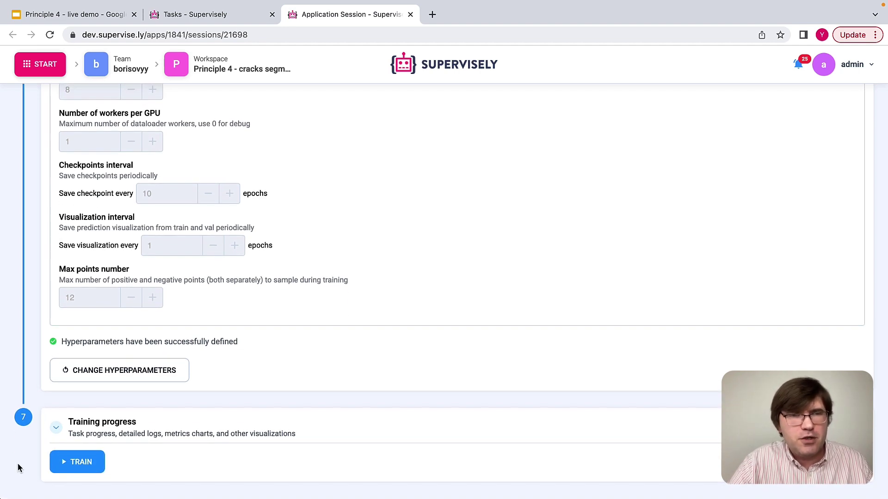
pyautogui.click(74, 462)
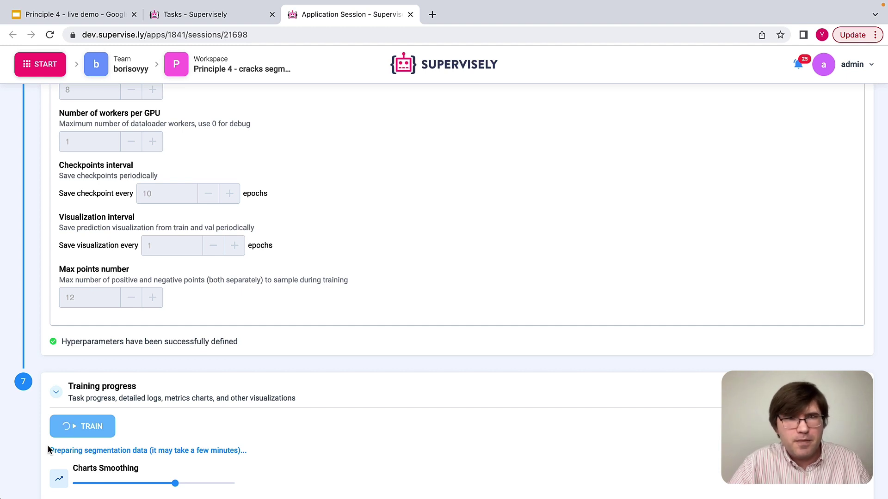
# Examine the training progress and the LR, Train Loss and Val Adaptive UoI charts.
pyautogui.scroll(-6, 48, 449)
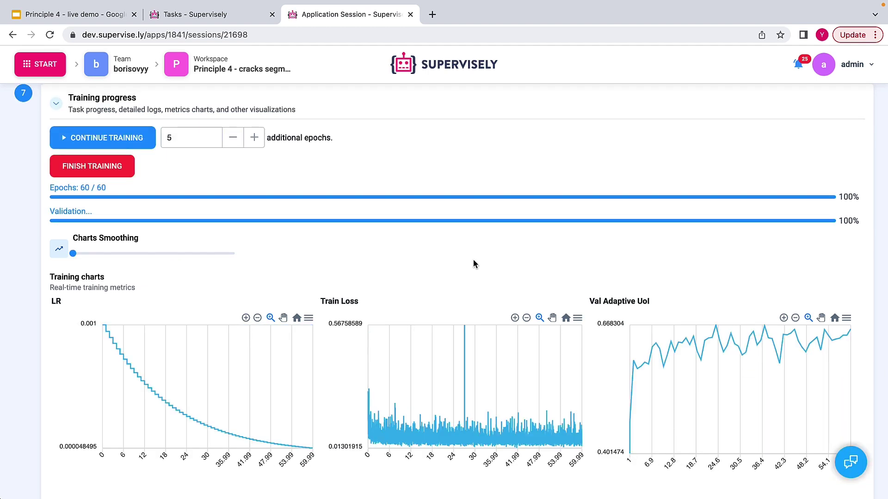
pyautogui.scroll(4, 473, 261)
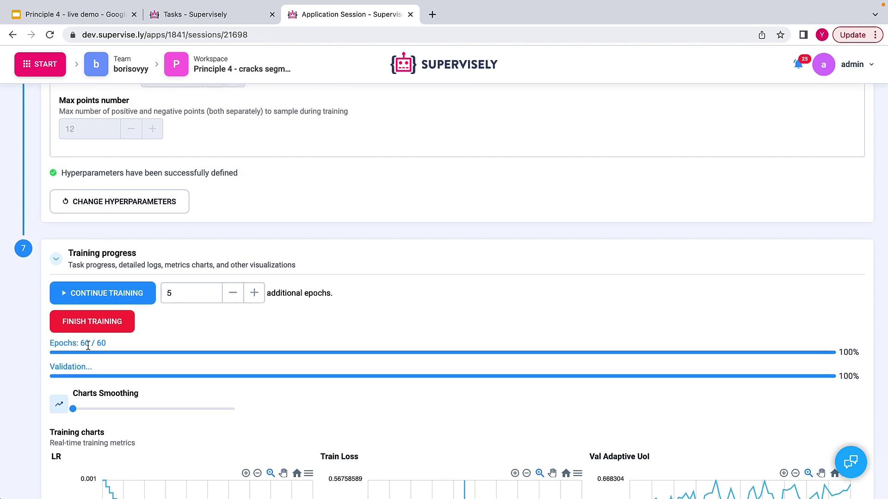
pyautogui.scroll(-3, 322, 342)
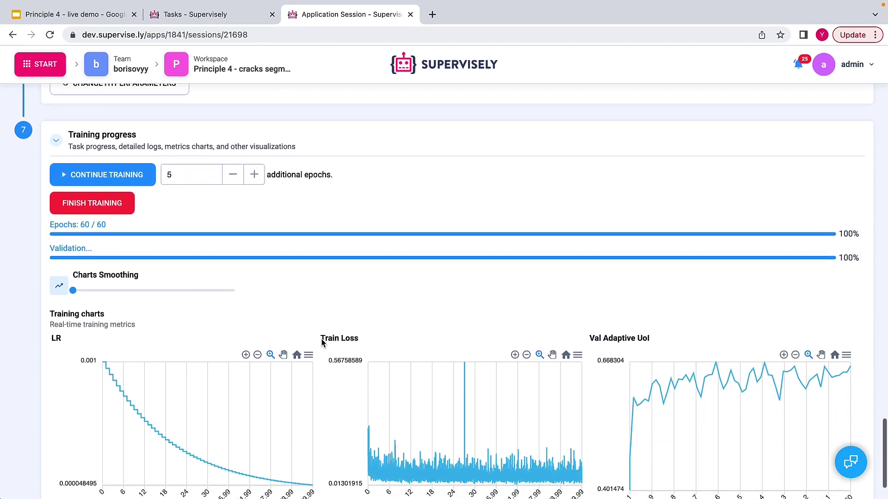
pyautogui.moveTo(684, 407)
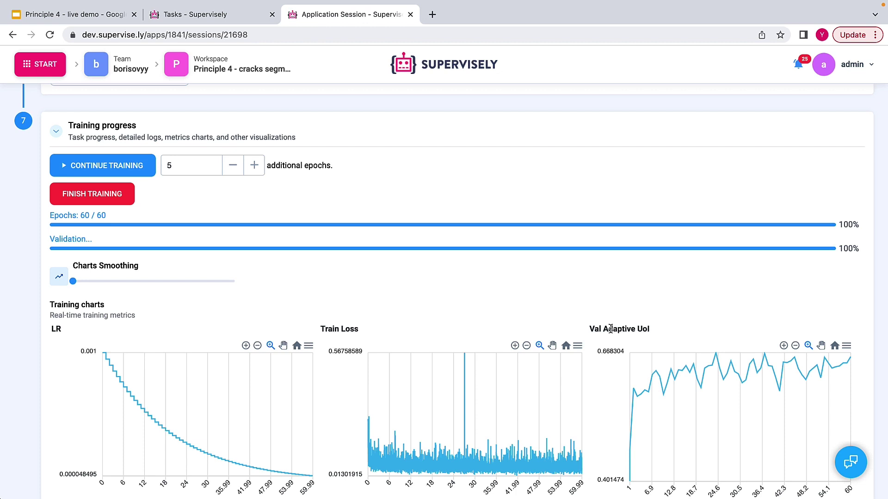
pyautogui.scroll(-1, 615, 329)
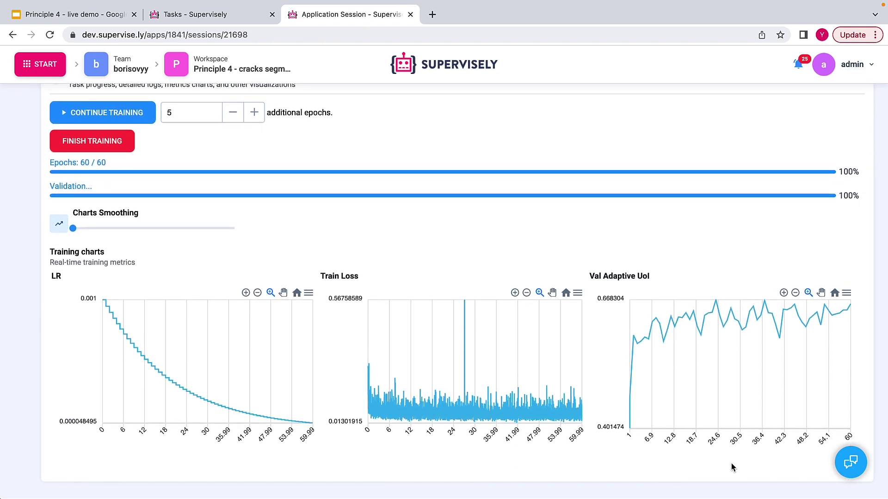
pyautogui.moveTo(716, 391)
pyautogui.scroll(3, 450, 246)
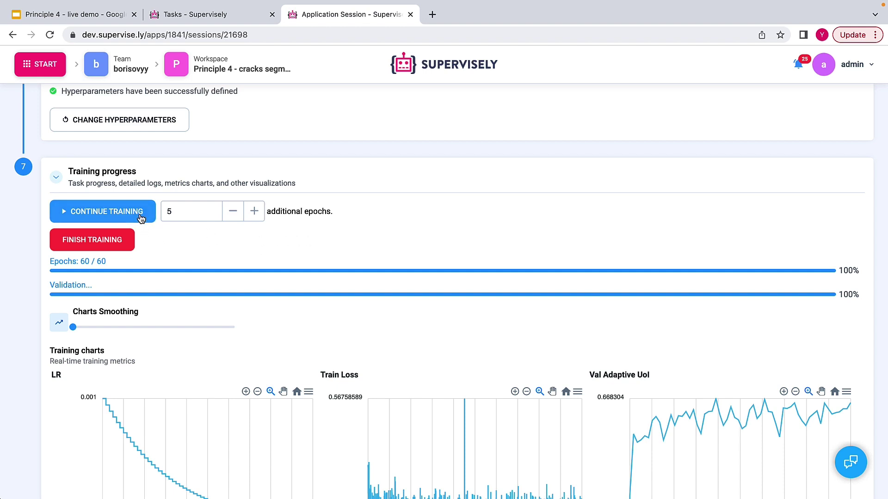
pyautogui.scroll(-2, 288, 287)
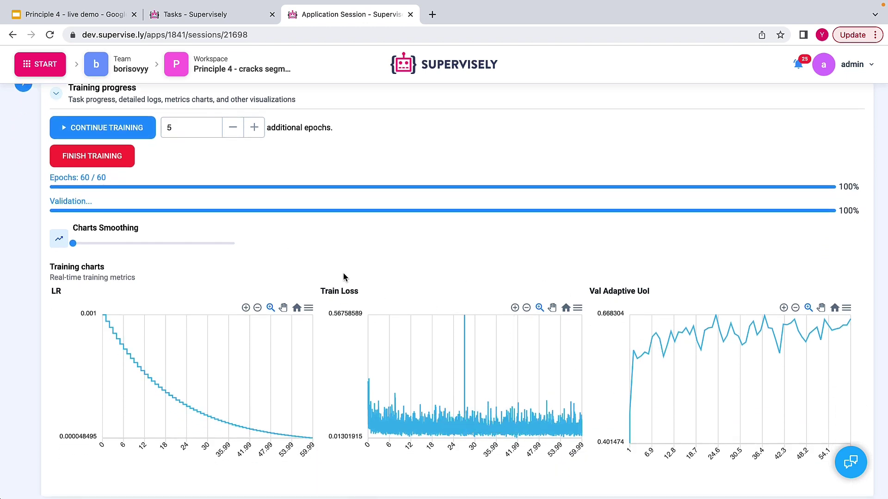
pyautogui.scroll(1, 343, 277)
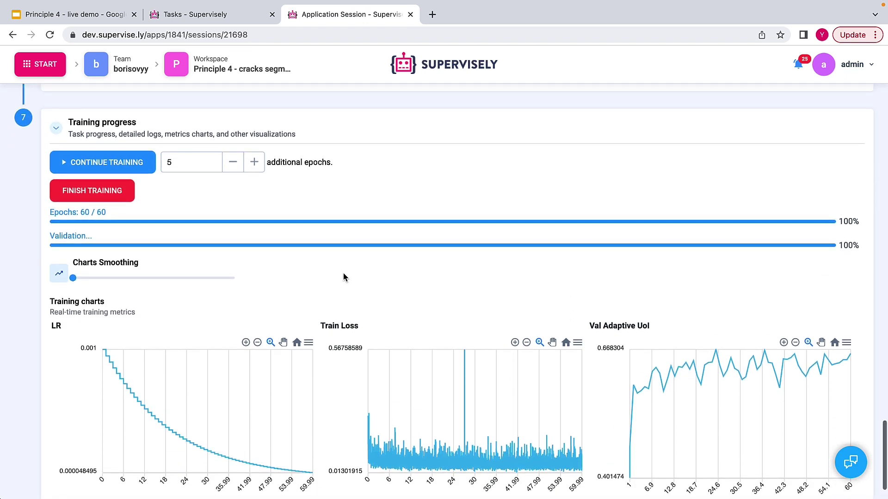
# Finish the training session without running additional epochs, so its artifacts are uploaded to Team Files.
pyautogui.click(120, 193)
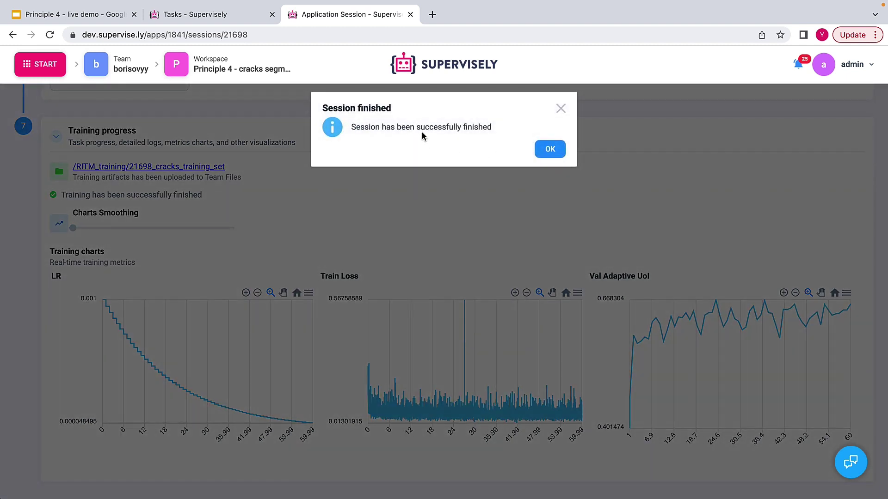
# Dismiss the finished-session notice, then open the checkpoints folder in the uploaded cracks training artifacts and review the saved checkpoint files.
pyautogui.click(549, 152)
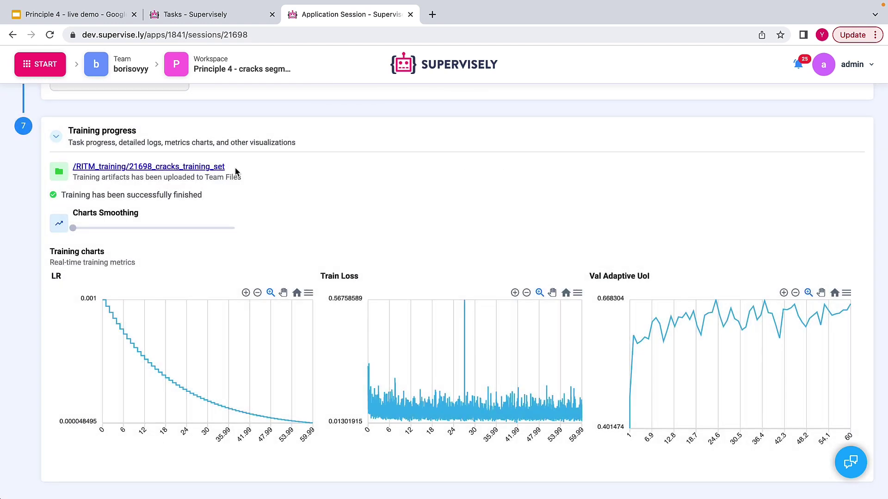
pyautogui.click(196, 166)
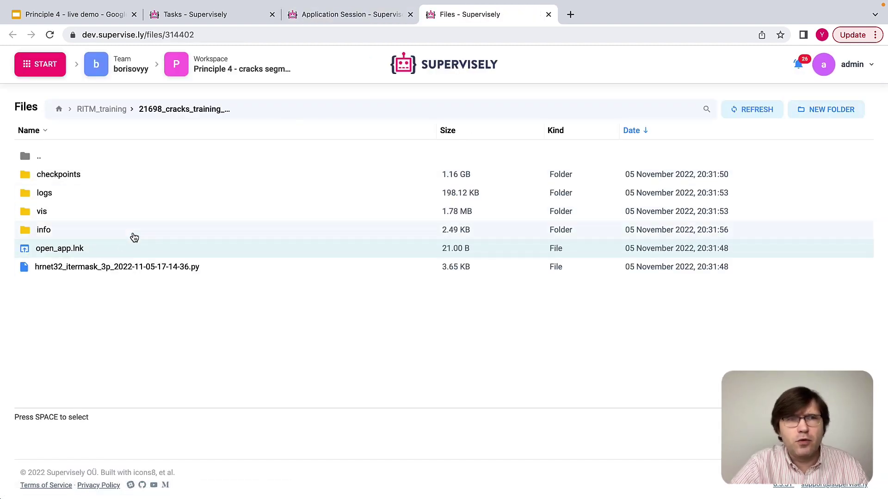
pyautogui.click(73, 174)
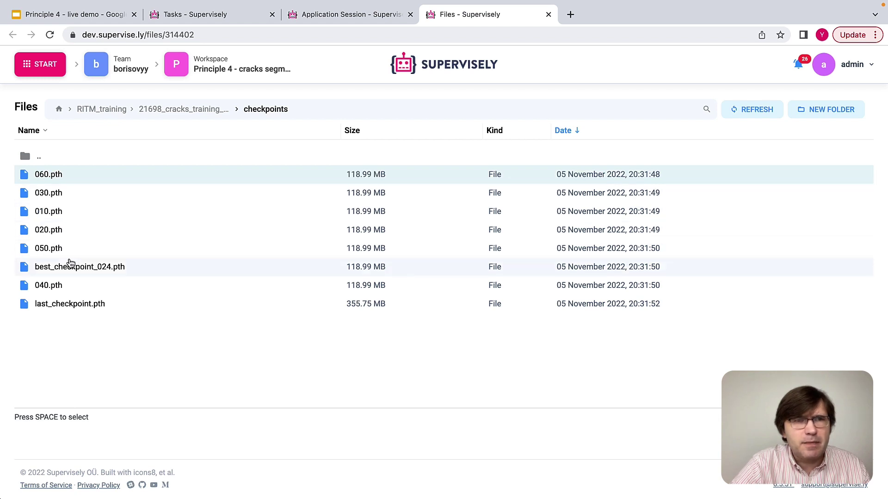
pyautogui.click(58, 197)
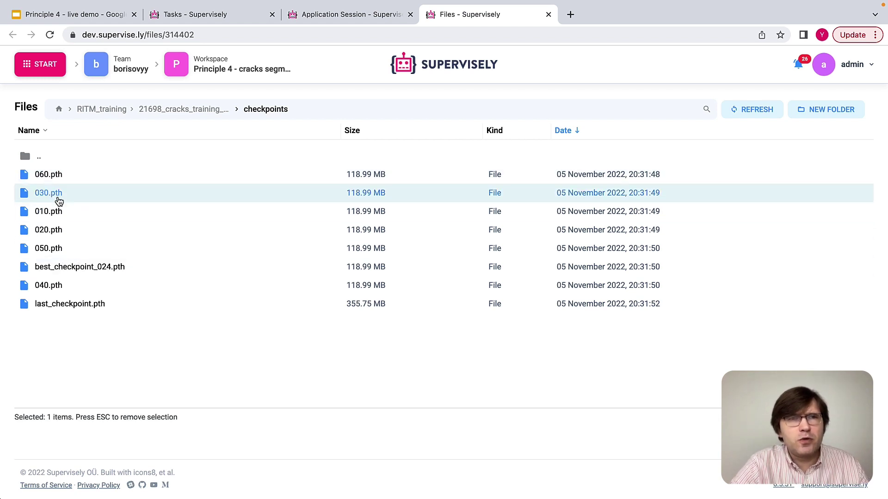
pyautogui.click(57, 213)
pyautogui.click(55, 232)
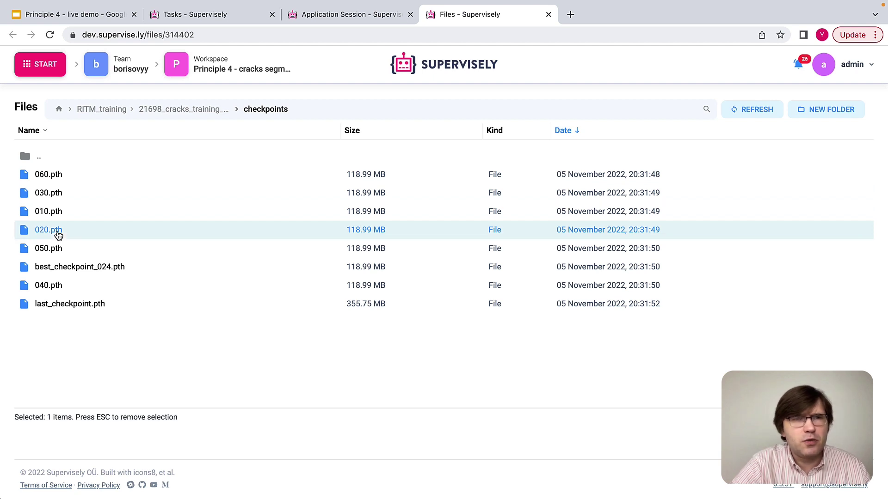
pyautogui.click(54, 250)
pyautogui.click(93, 269)
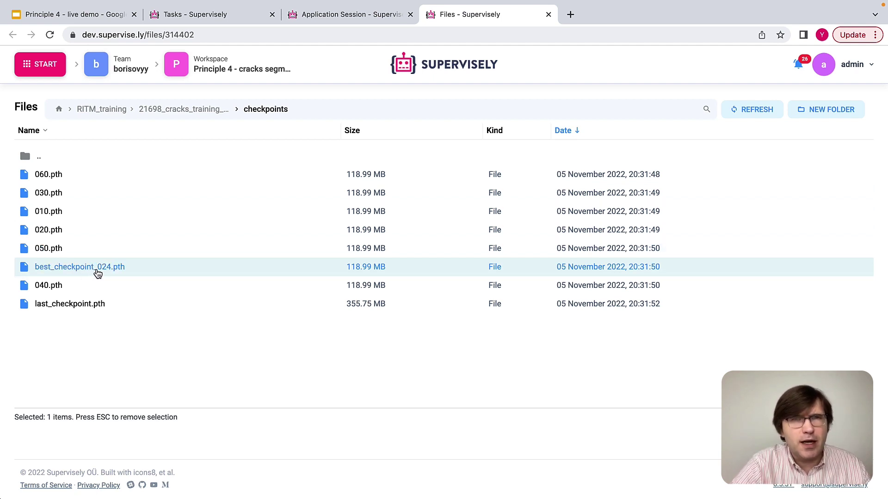
# Recheck the training charts and copy the Team Files path of best_checkpoint_024.pth.
pyautogui.click(359, 15)
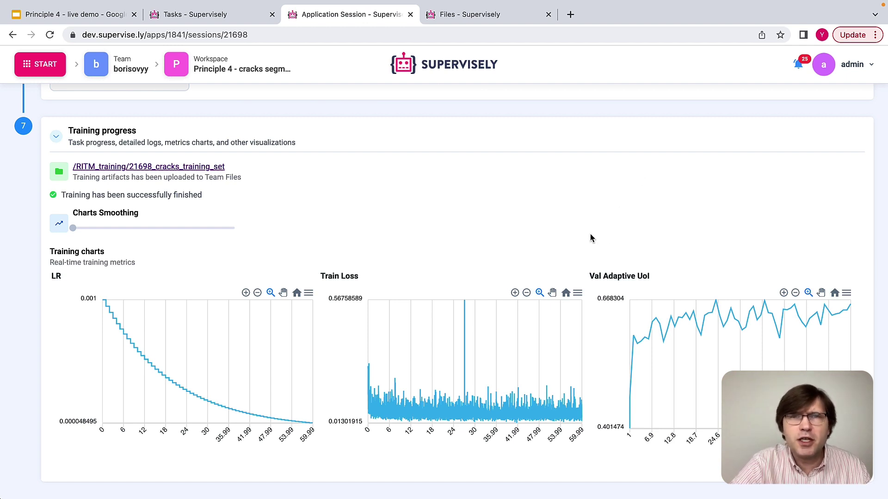
pyautogui.click(488, 19)
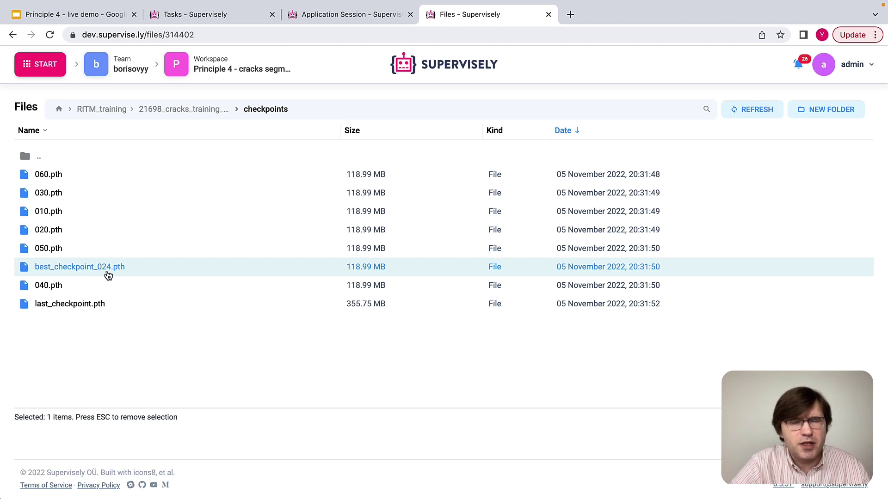
pyautogui.rightClick(82, 270)
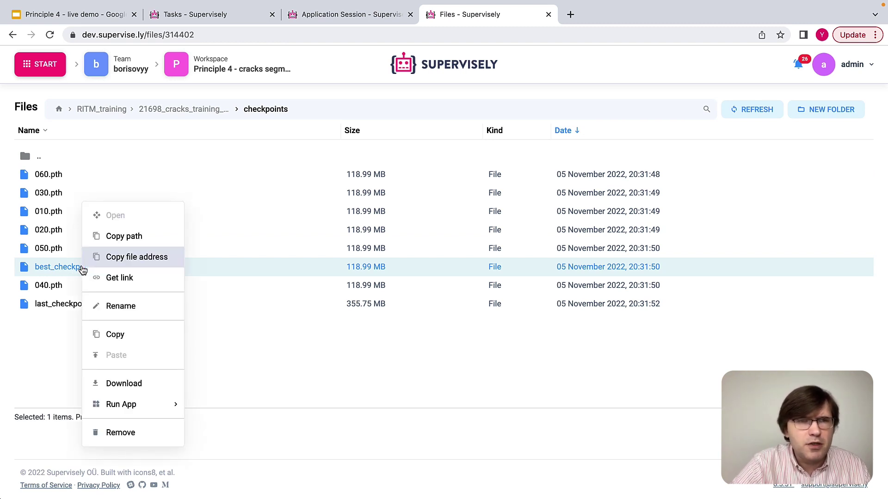
pyautogui.click(136, 244)
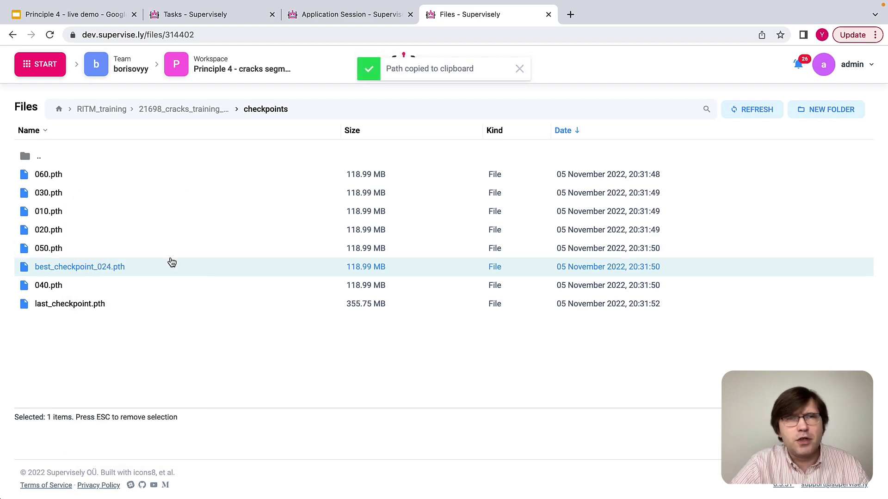
# Find the RITM interactive segmentation SmartTool among the image interactive segmentation neural networks and open its launch settings.
pyautogui.click(52, 70)
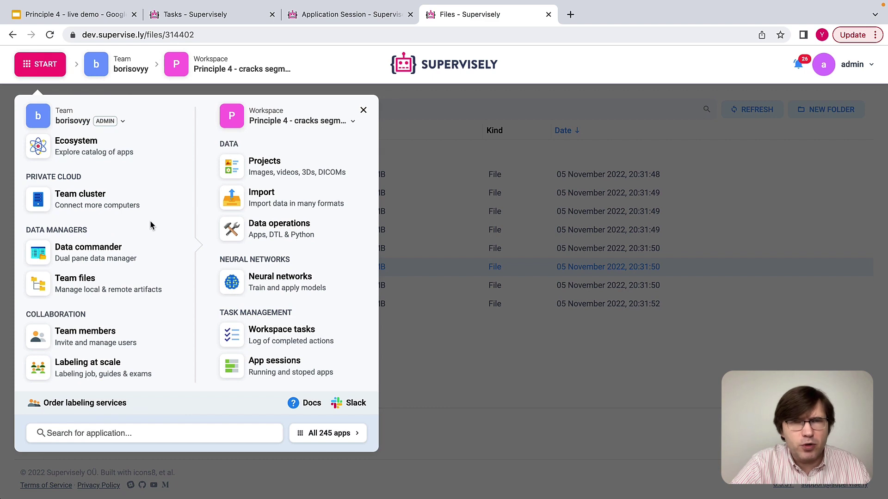
pyautogui.click(258, 280)
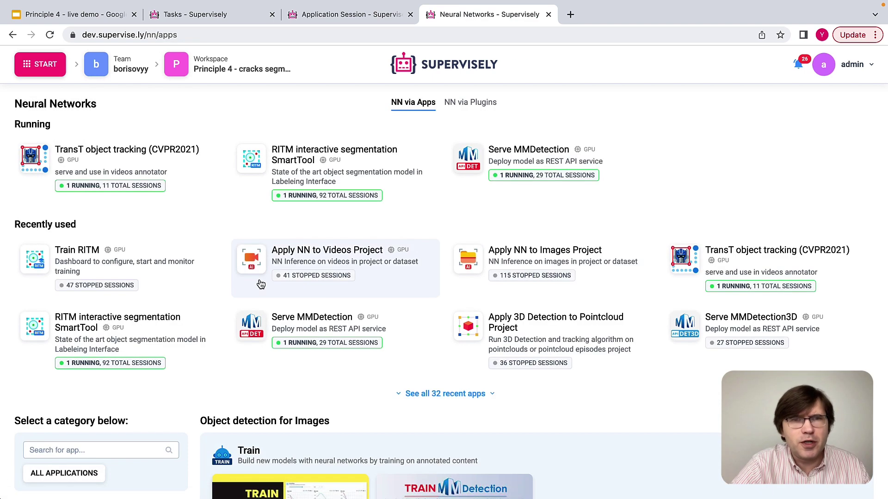
pyautogui.scroll(-5, 260, 284)
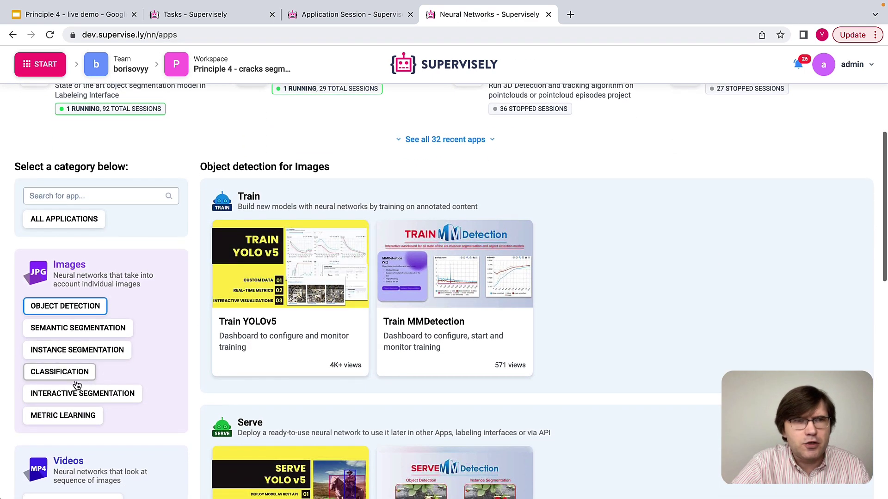
pyautogui.click(75, 400)
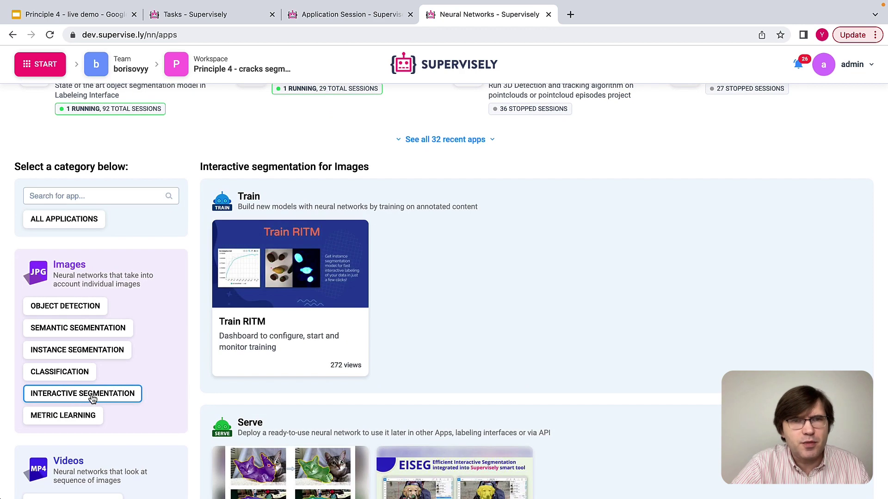
pyautogui.scroll(-4, 228, 378)
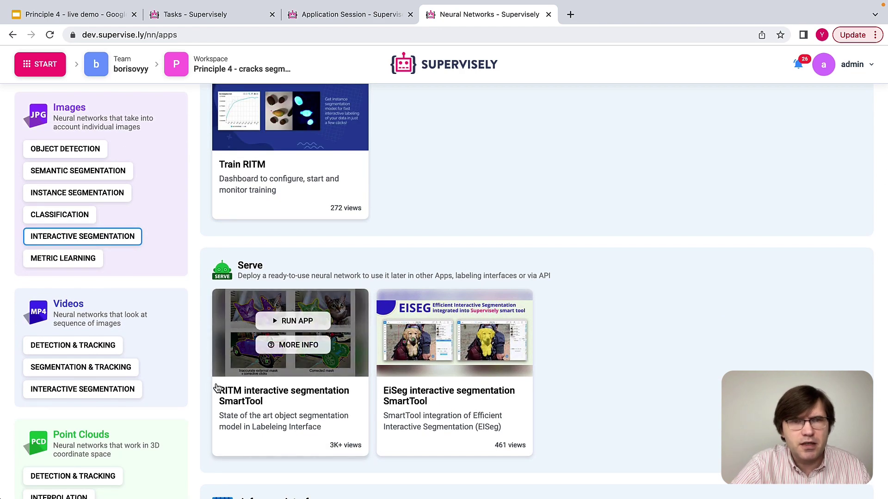
pyautogui.click(309, 327)
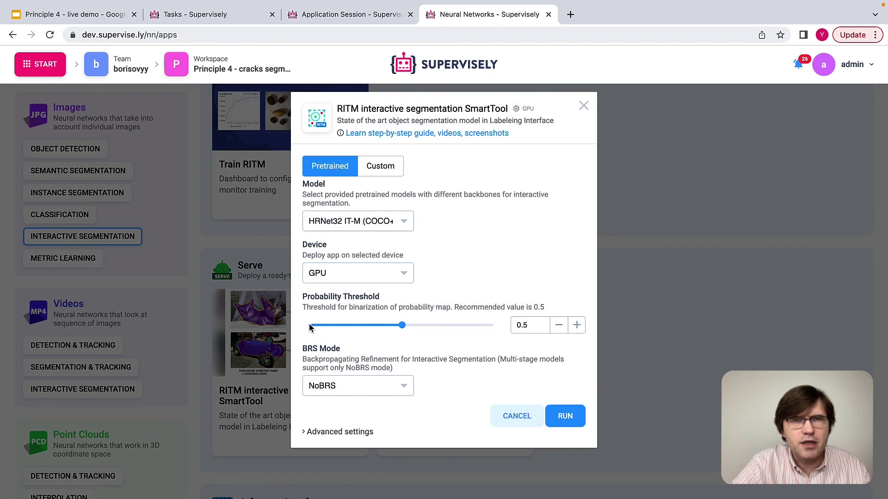
# Check the advanced settings and run the SmartTool with custom model weights from the copied best_checkpoint_024.pth path, then close the logs.
pyautogui.click(327, 433)
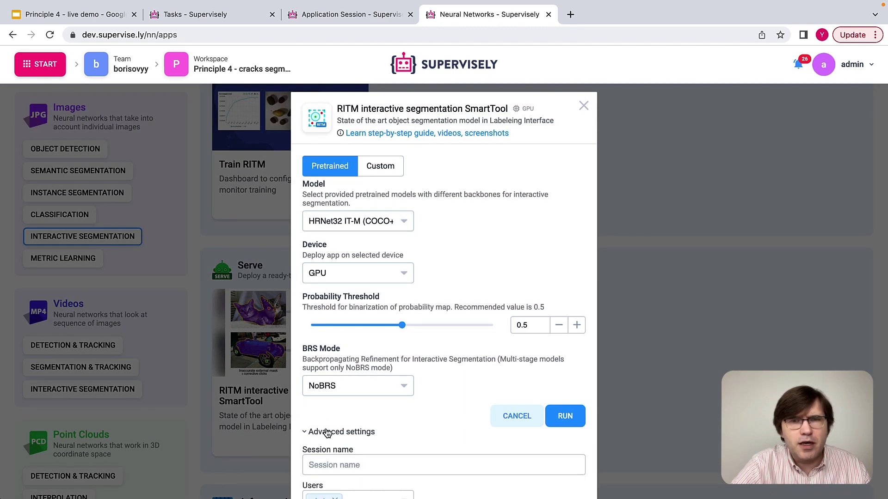
pyautogui.scroll(-5, 450, 394)
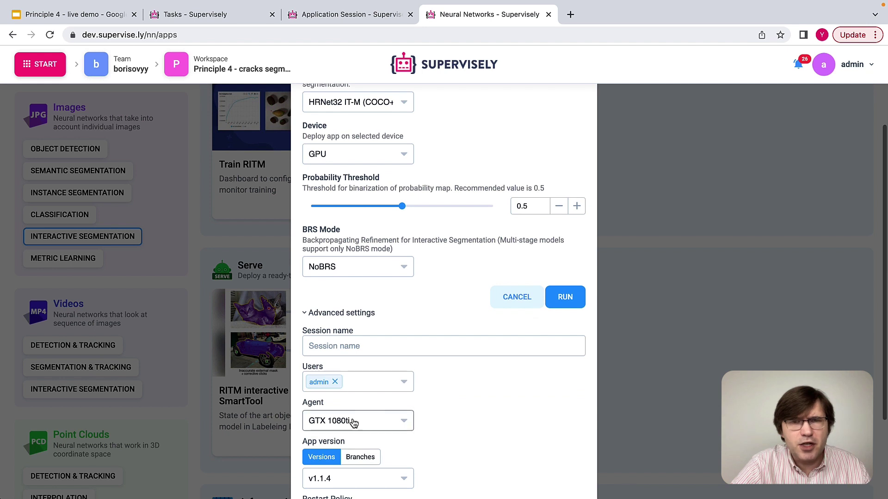
pyautogui.scroll(5, 440, 420)
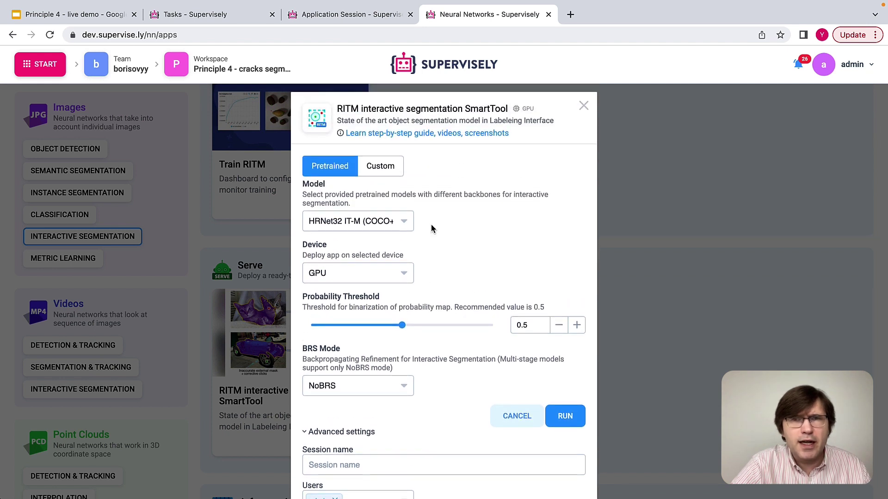
pyautogui.click(380, 168)
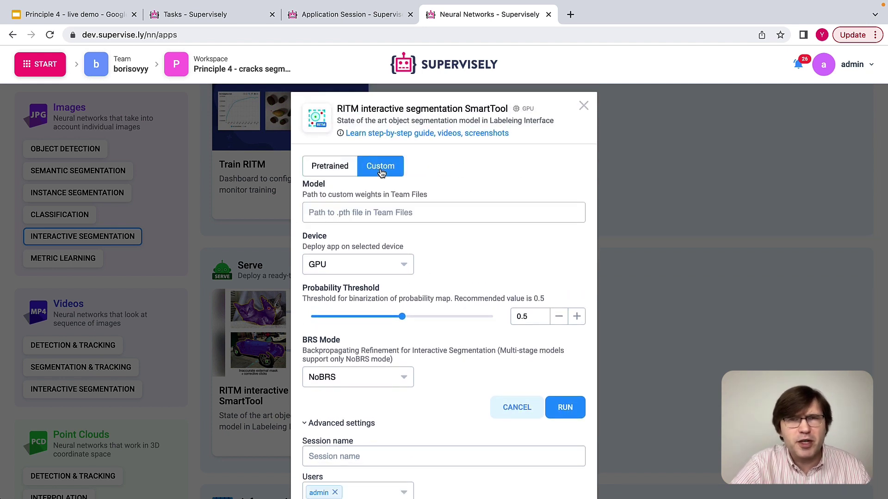
pyautogui.rightClick(339, 212)
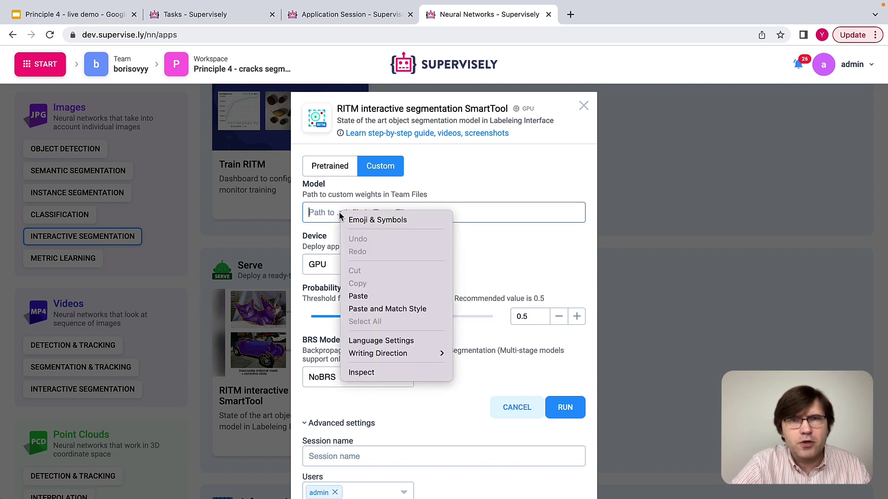
pyautogui.click(365, 296)
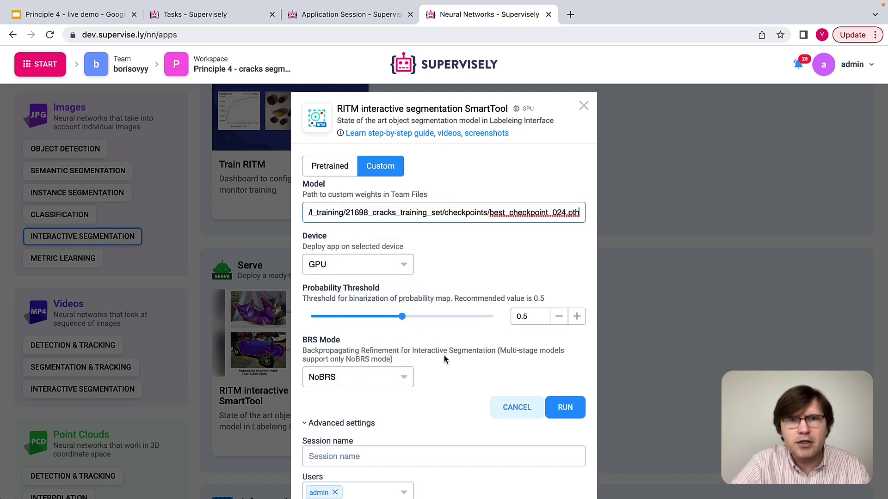
pyautogui.scroll(-2, 446, 356)
pyautogui.click(565, 354)
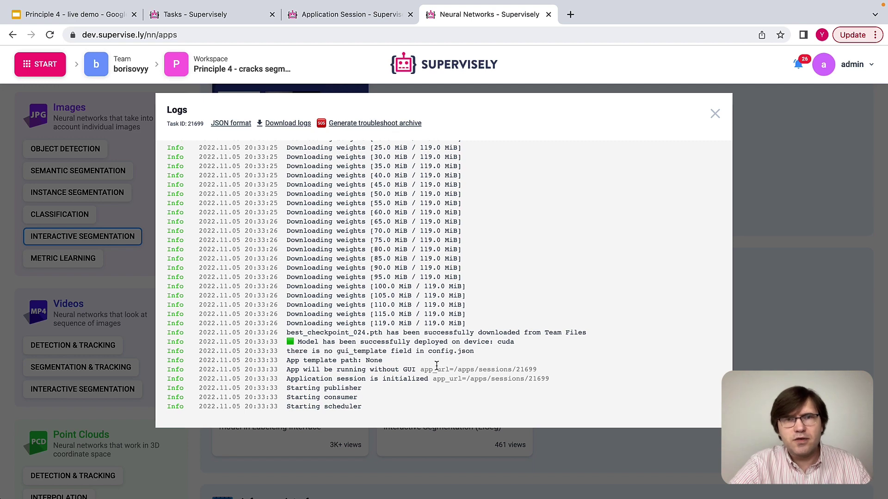
pyautogui.click(714, 114)
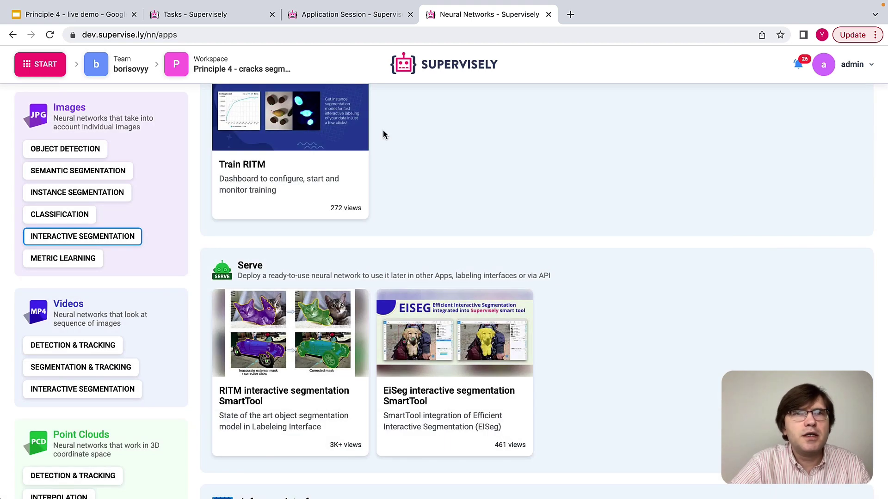
# Open the app sessions overview and list the running sessions of RITM interactive segmentation SmartTool to find the one on GTX 1080ti.
pyautogui.click(37, 67)
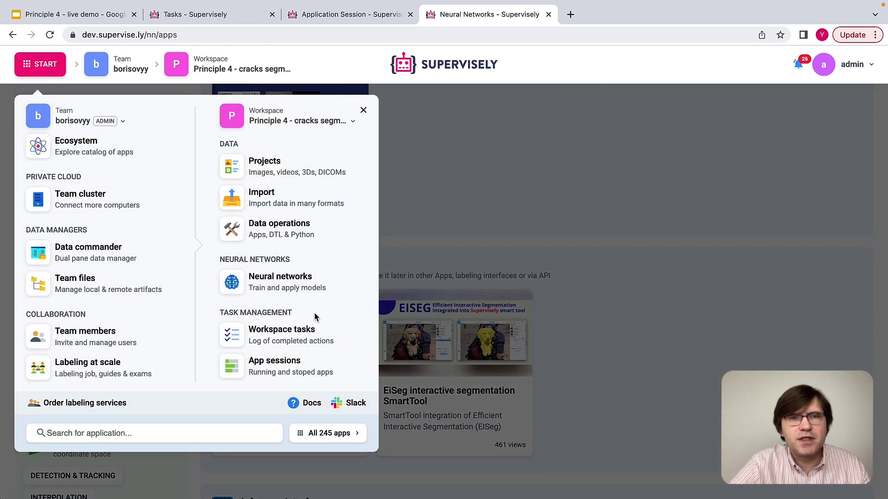
pyautogui.click(284, 365)
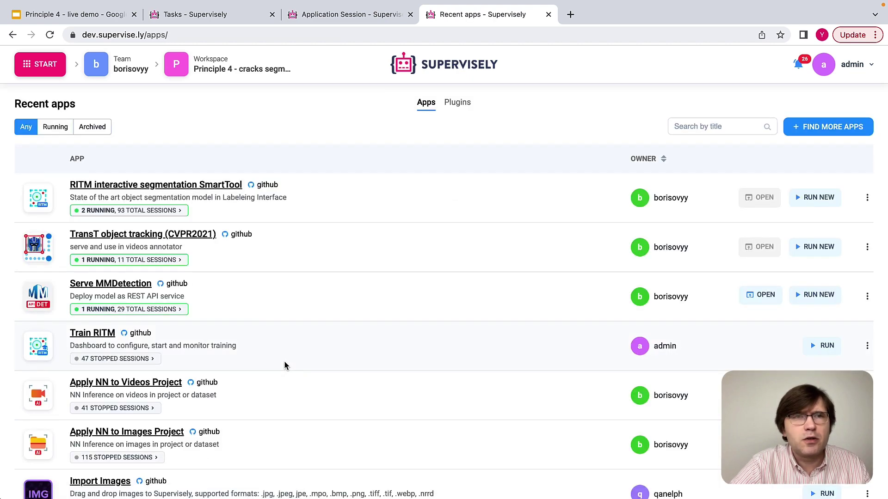
pyautogui.click(179, 212)
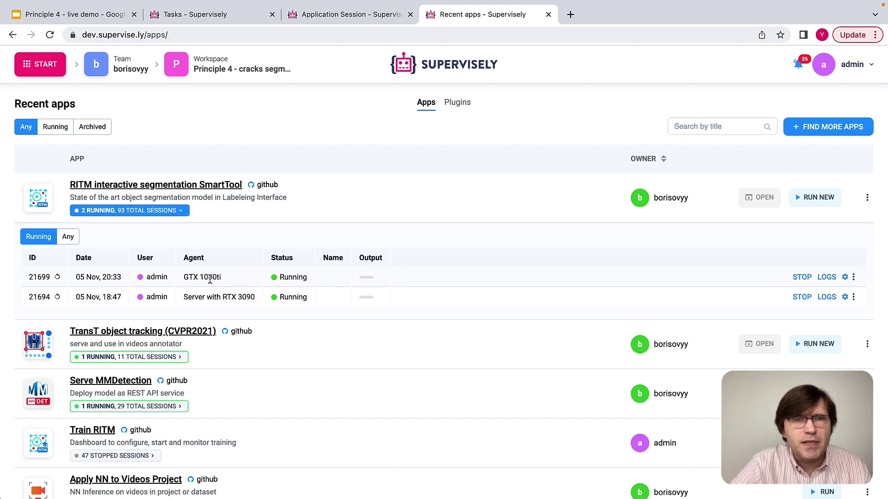
pyautogui.doubleClick(192, 277)
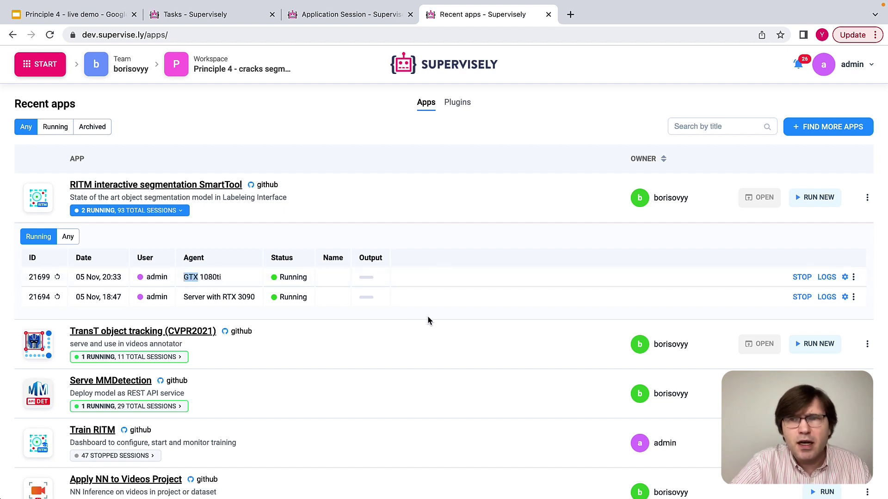
# Name the running SmartTool session on the GTX 1080ti agent "cracks".
pyautogui.click(854, 278)
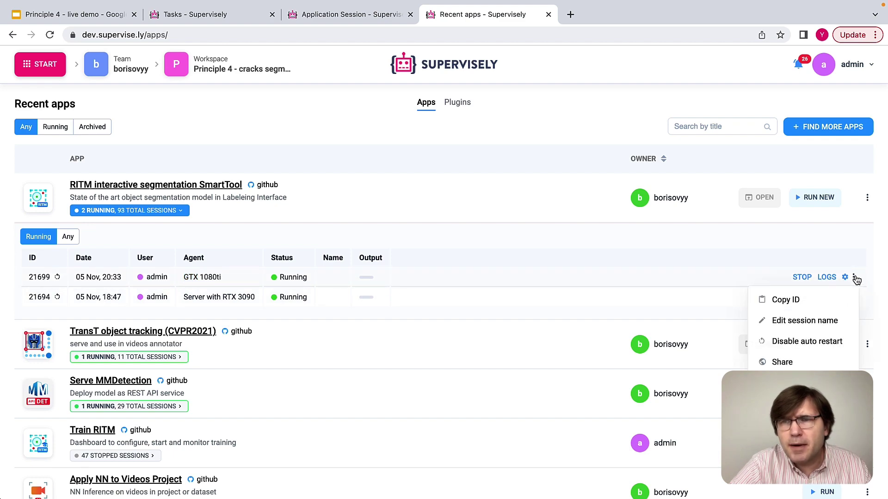
pyautogui.click(807, 321)
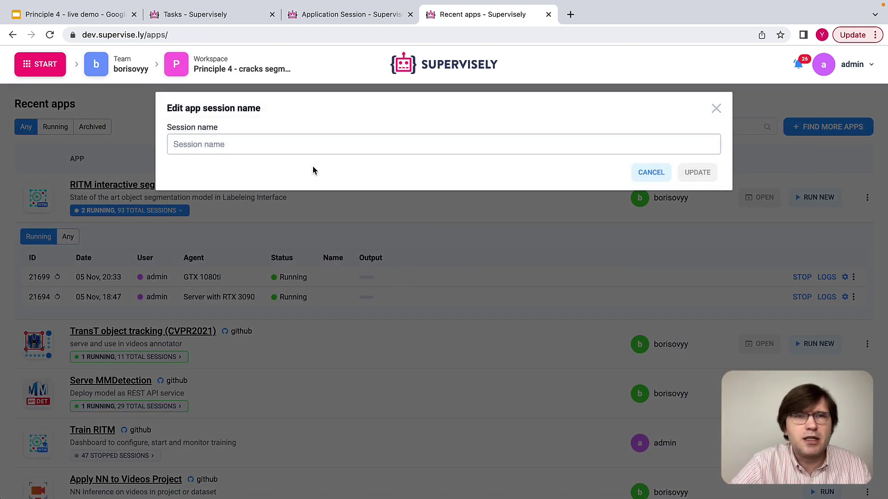
pyautogui.click(312, 149)
pyautogui.write('c')
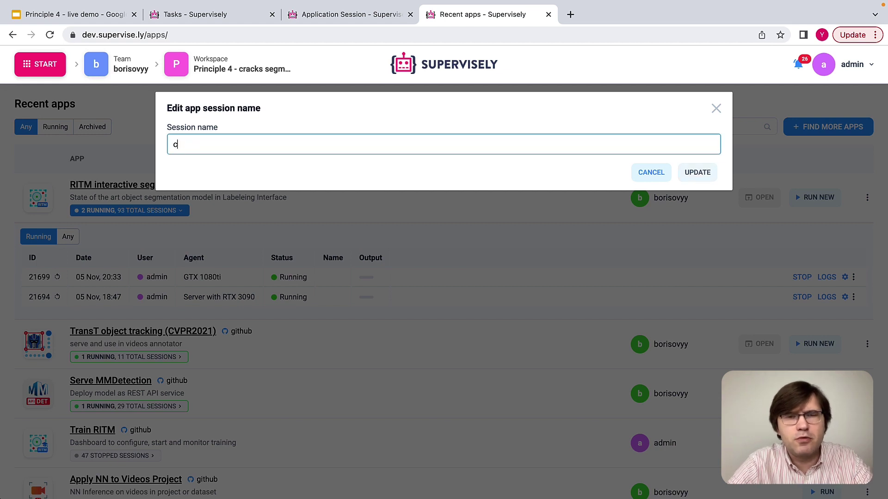
pyautogui.write('racks')
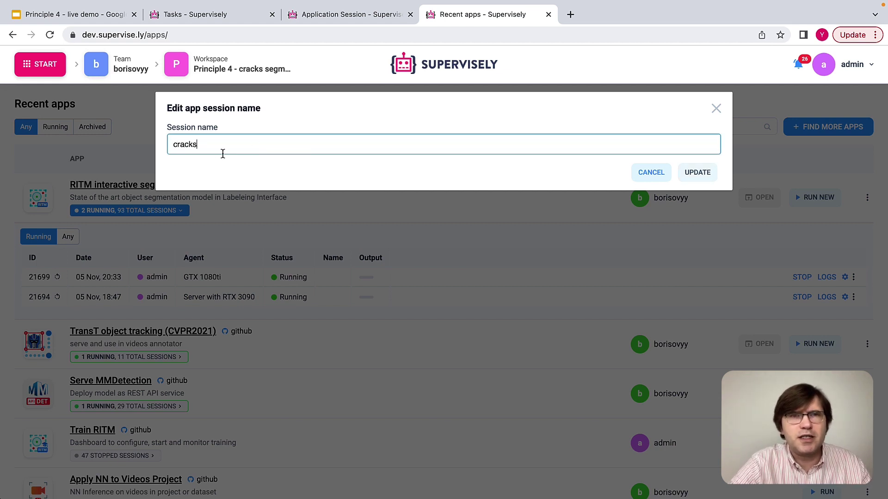
pyautogui.doubleClick(187, 145)
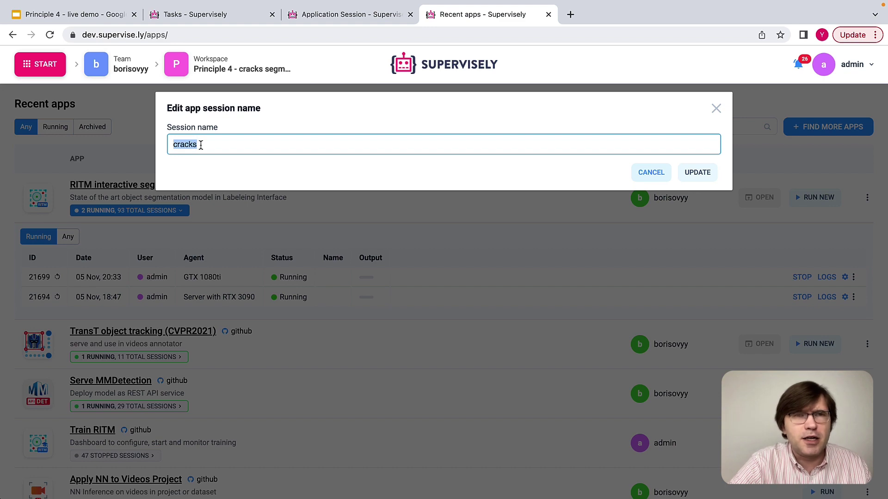
pyautogui.click(201, 145)
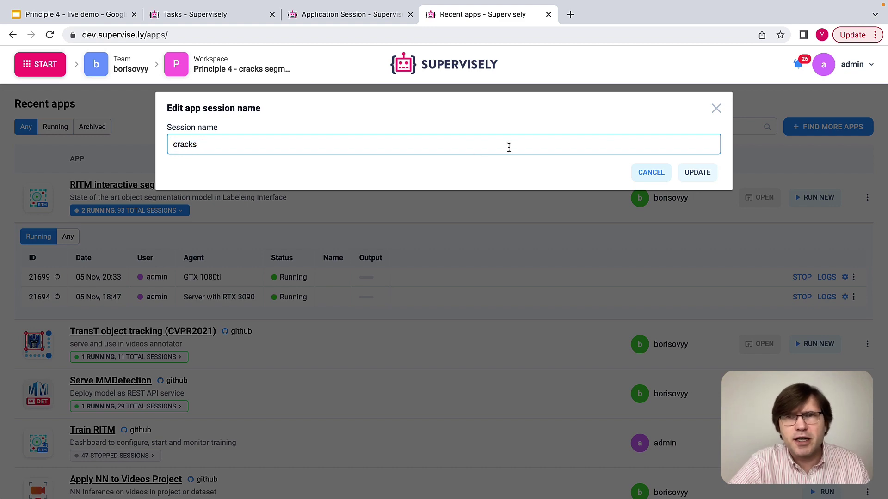
pyautogui.click(699, 174)
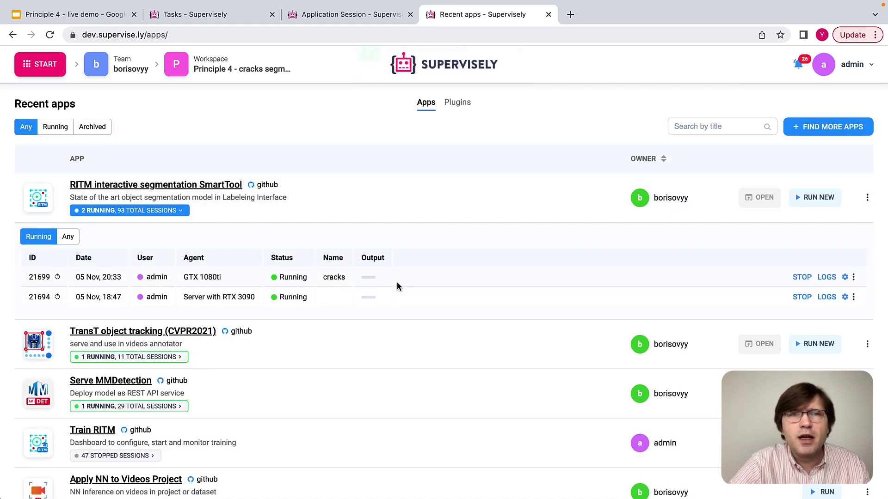
# Open cracks_024.jpg from the ds0 dataset of the cracks_test project in the basic image labeling toolbox.
pyautogui.click(40, 67)
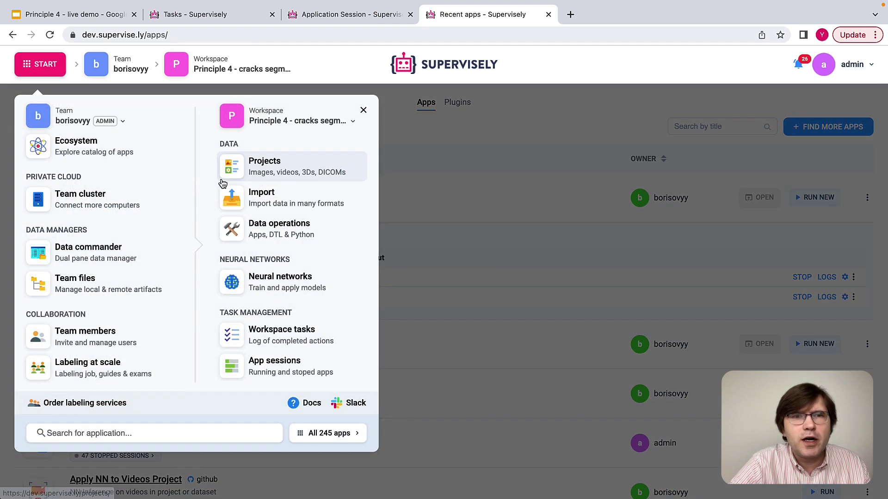
pyautogui.click(294, 180)
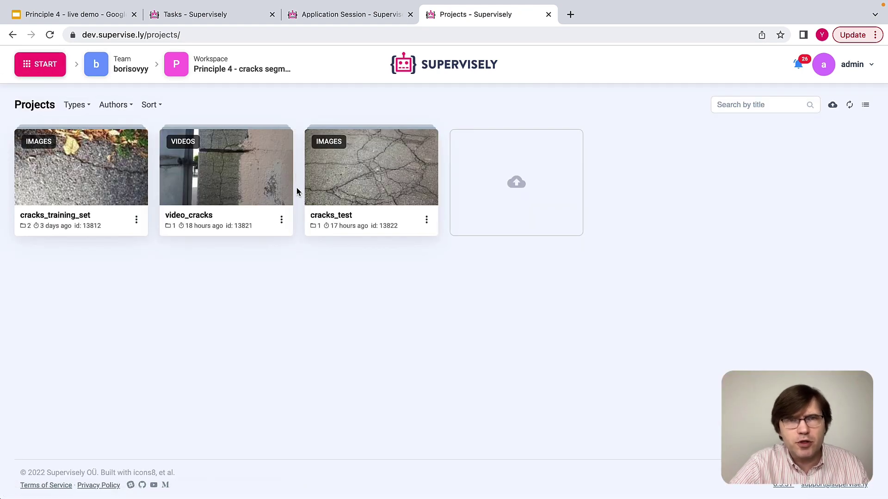
pyautogui.click(390, 183)
pyautogui.moveTo(82, 181)
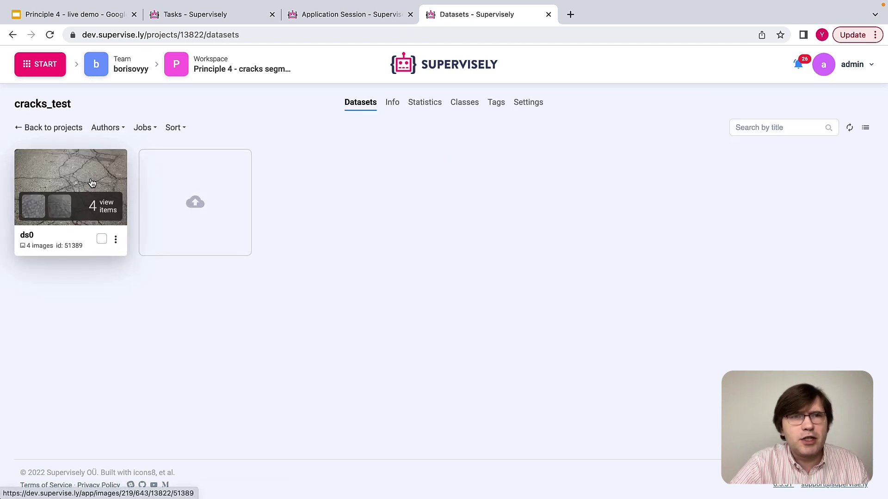
pyautogui.click(93, 184)
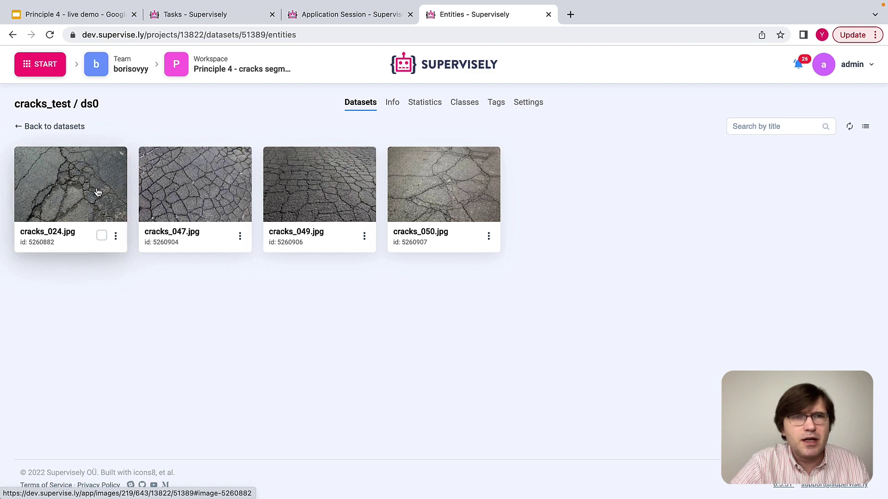
pyautogui.click(98, 192)
pyautogui.click(415, 324)
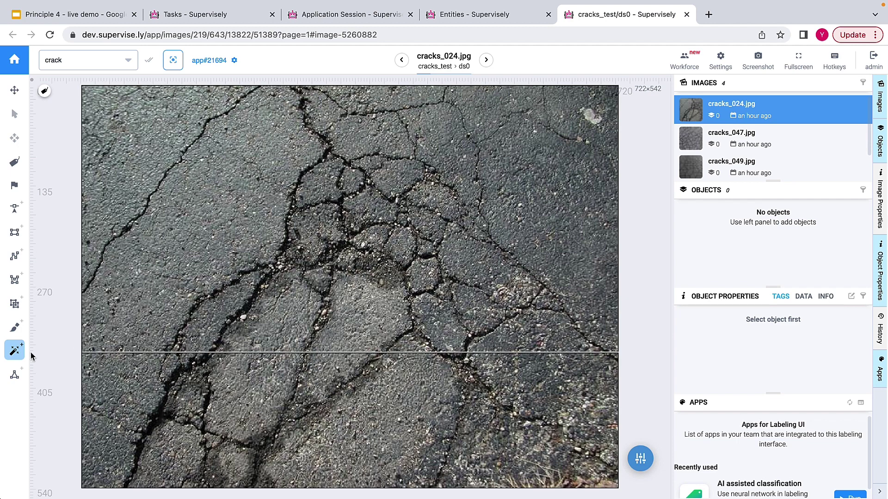
# Switch the smart tool's model to the RITM interactive segmentation SmartTool session named "cracks".
pyautogui.click(233, 60)
pyautogui.click(291, 115)
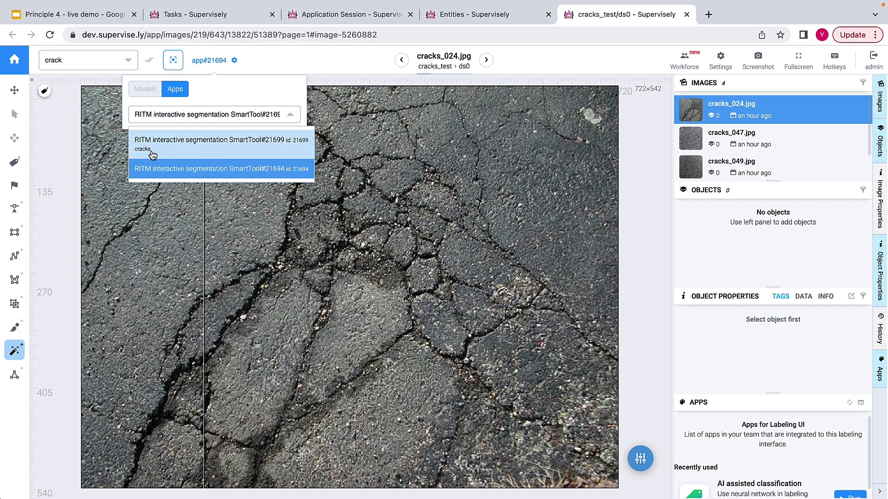
pyautogui.click(192, 145)
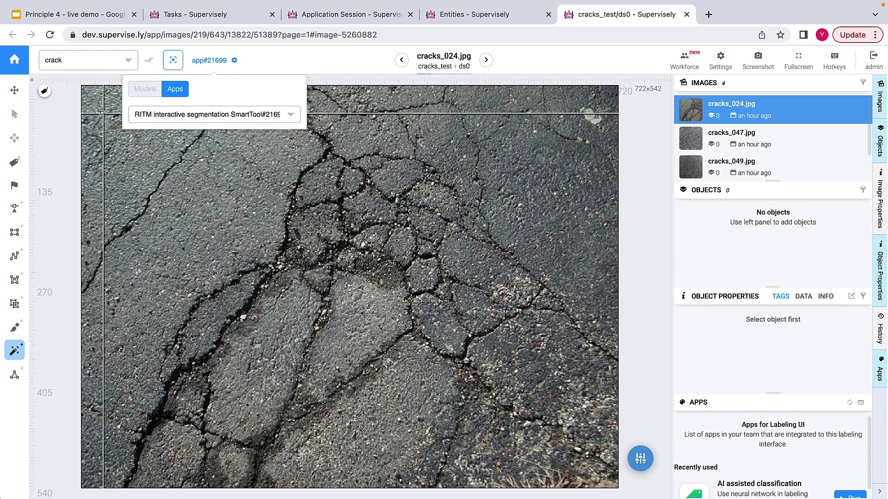
# Segment the cracks in cracks_024.jpg with a smart tool box over nearly the whole image, move its centre point onto a crack, and finish the object.
pyautogui.click(86, 91)
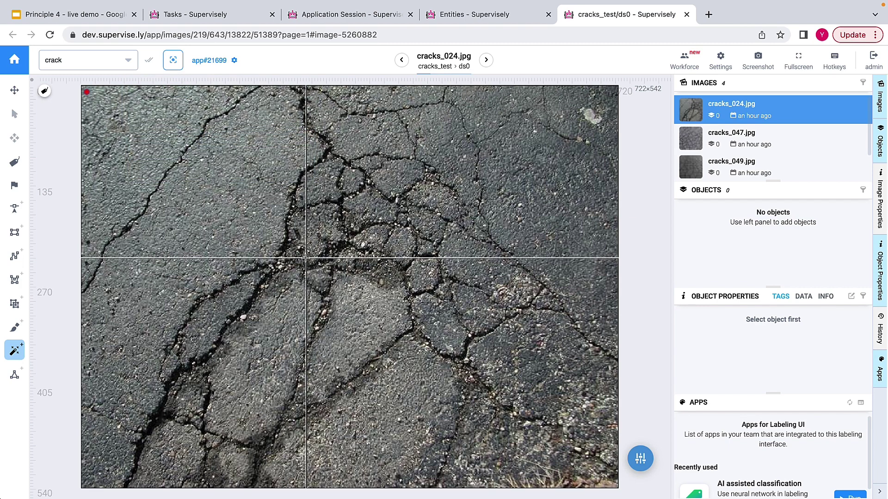
pyautogui.click(607, 479)
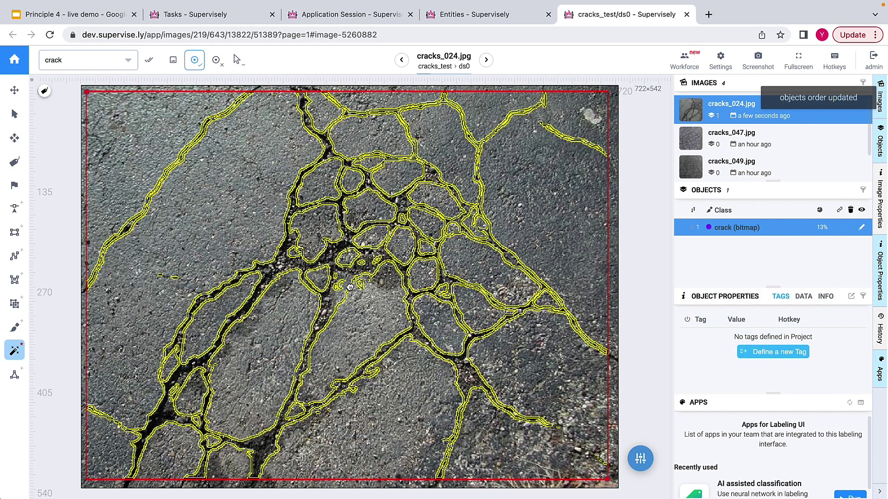
pyautogui.click(313, 332)
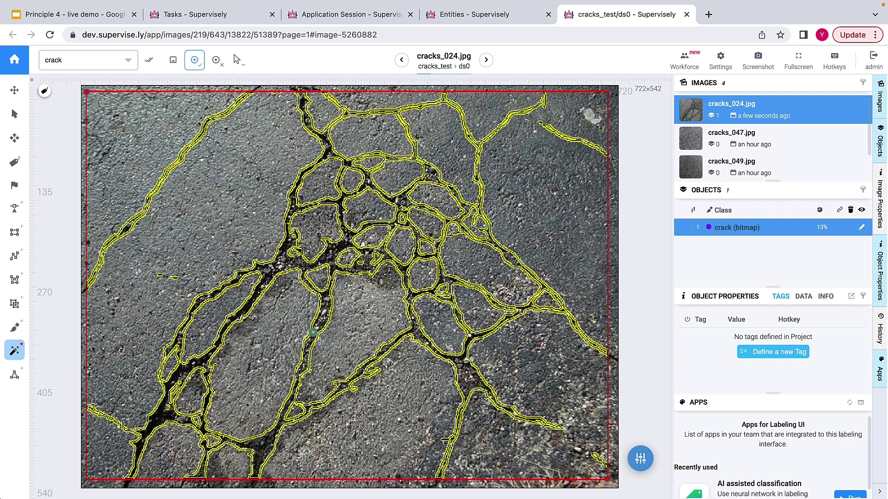
pyautogui.press('space')
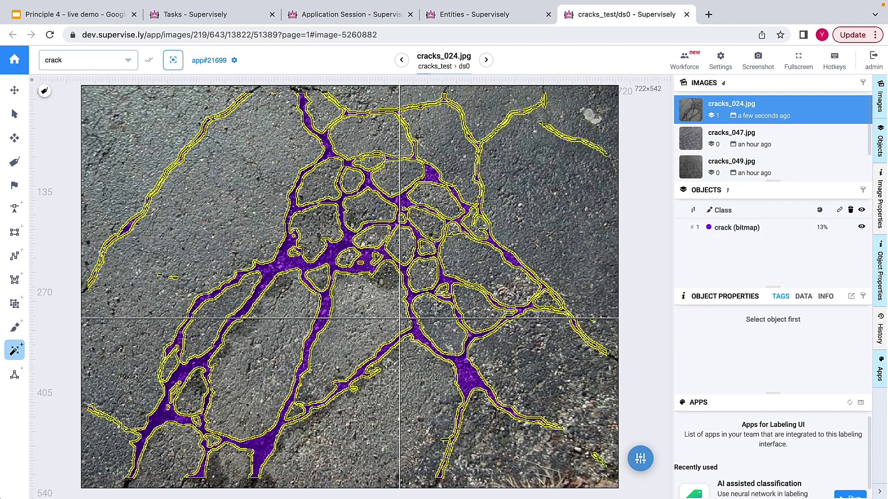
# Toggle the visibility of all objects on cracks_024.jpg to compare the crack mask with the underlying image.
pyautogui.click(861, 211)
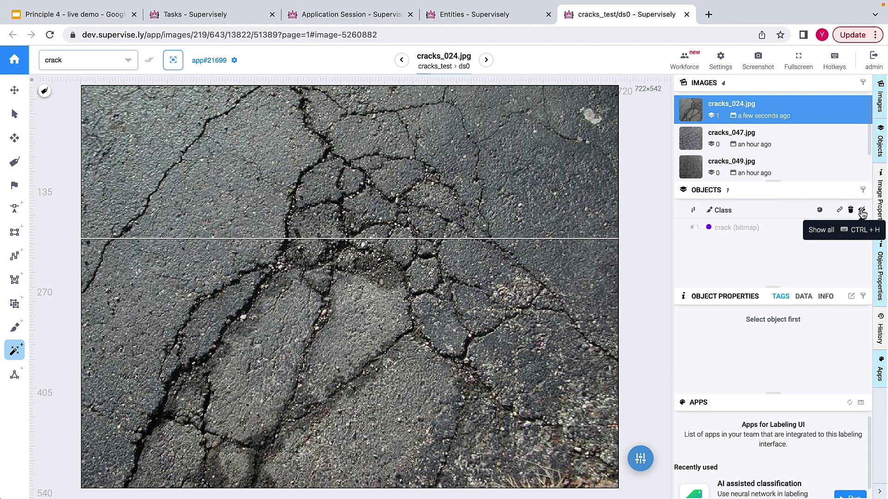
pyautogui.click(861, 211)
pyautogui.click(861, 210)
pyautogui.click(861, 211)
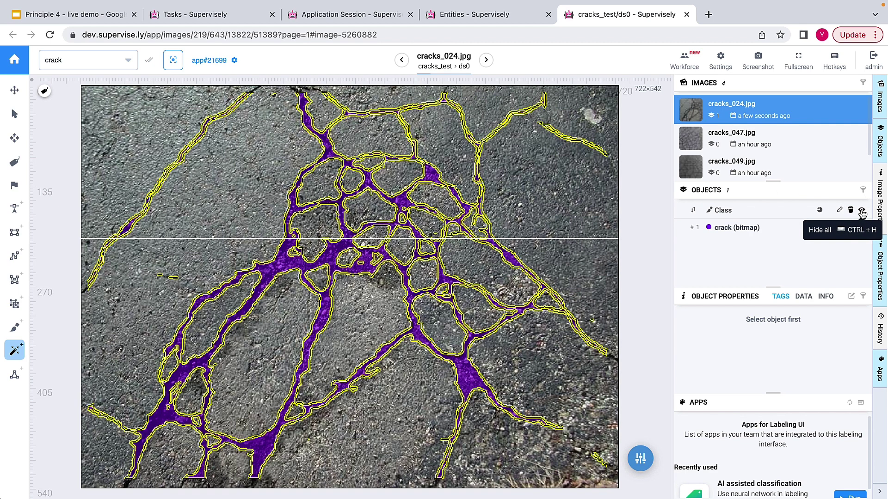
pyautogui.click(861, 211)
pyautogui.click(861, 211)
pyautogui.click(861, 211)
pyautogui.click(861, 210)
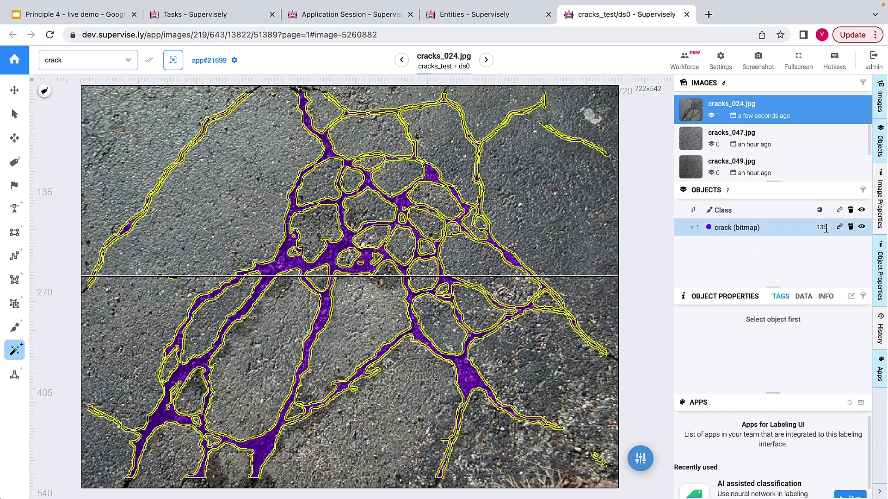
pyautogui.click(862, 211)
pyautogui.click(862, 210)
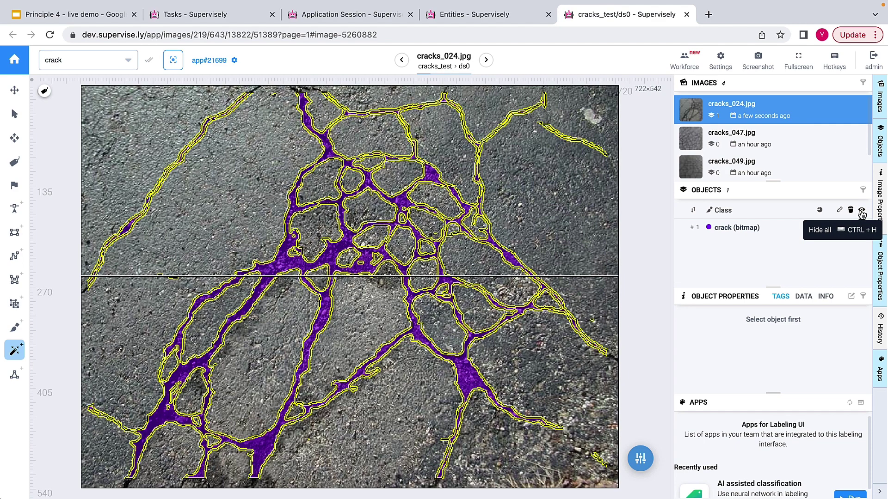
# Segment the cracks in cracks_047.jpg with a smart tool box and extend opposite corners of the box to cover the entire image.
pyautogui.click(685, 146)
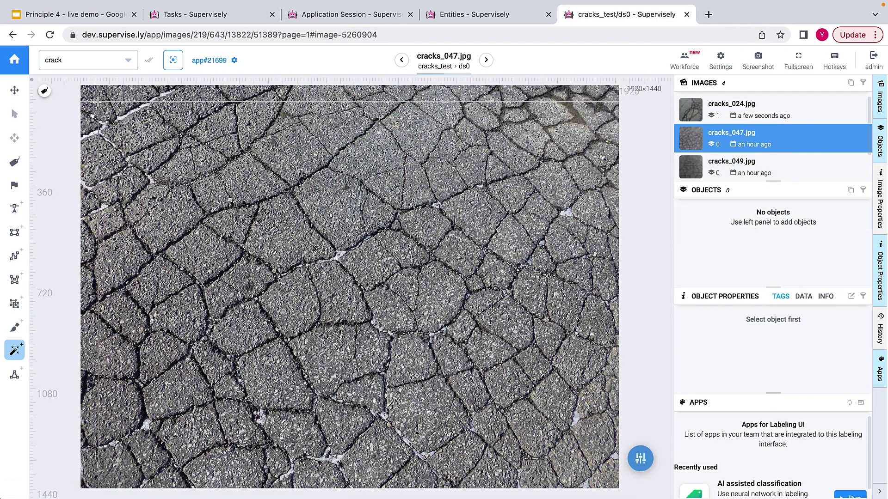
pyautogui.click(97, 101)
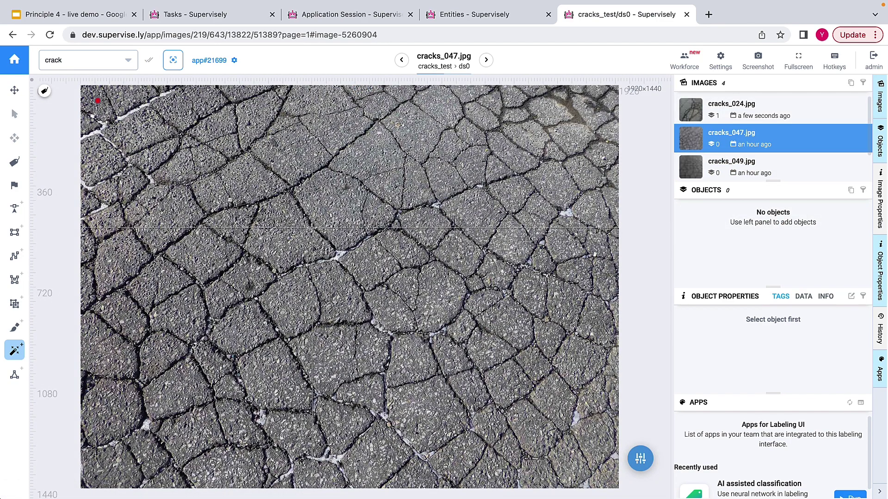
pyautogui.click(573, 433)
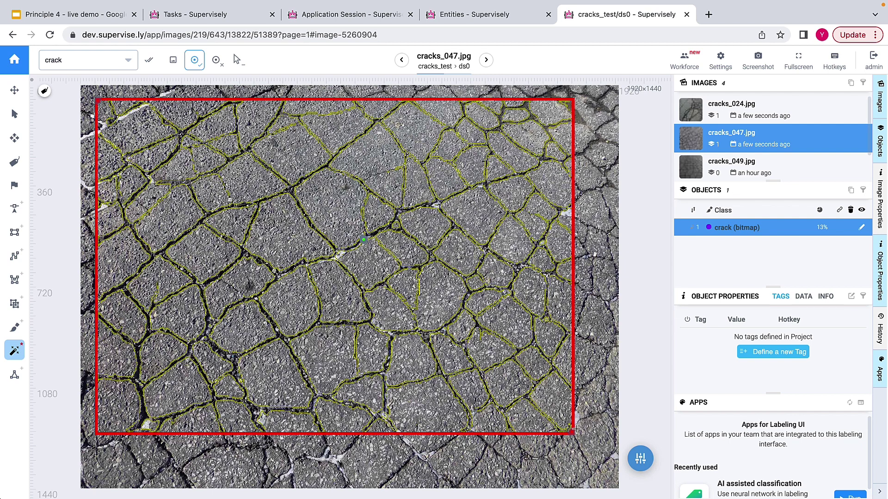
pyautogui.moveTo(572, 433); pyautogui.dragTo(617, 486)
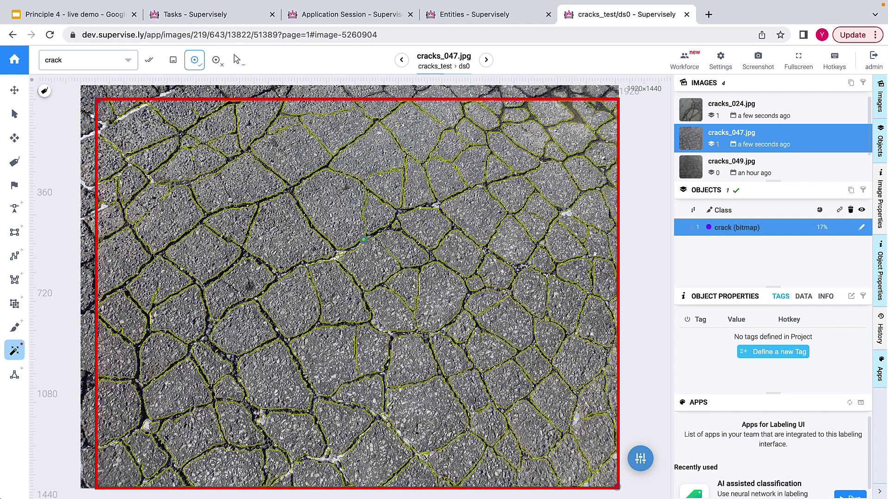
pyautogui.moveTo(95, 99); pyautogui.dragTo(80, 85)
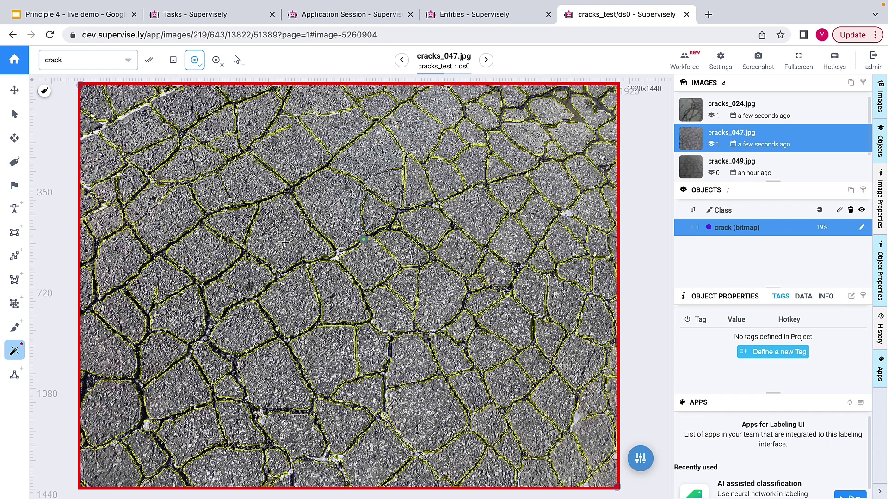
# Add a positive point on the faint, incompletely segmented crack in the upper middle of cracks_047.jpg.
pyautogui.scroll(3, 374, 186)
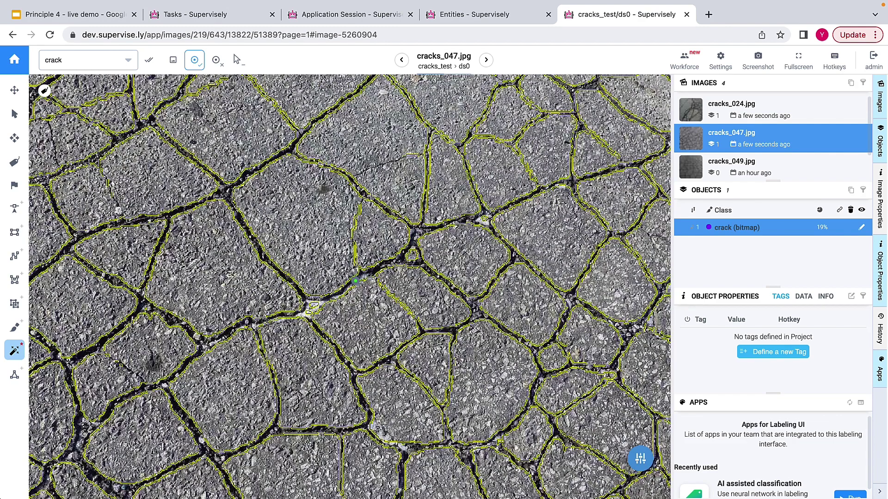
pyautogui.click(378, 167)
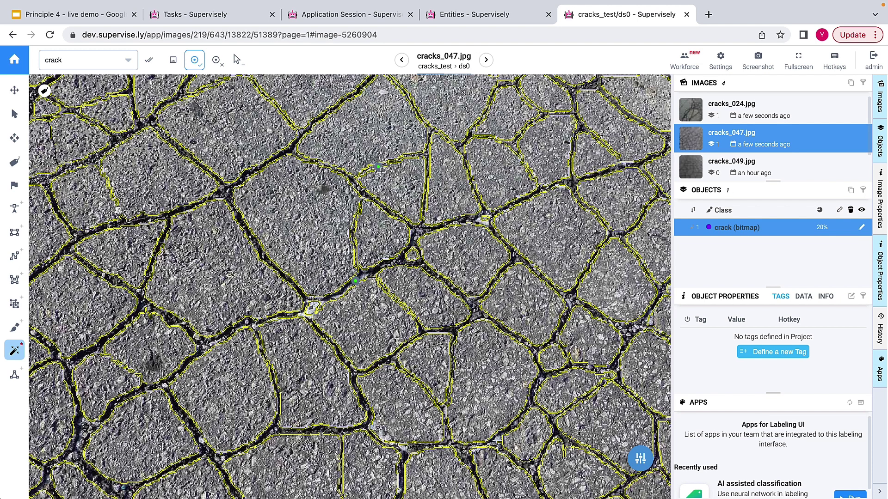
pyautogui.scroll(-5, 334, 228)
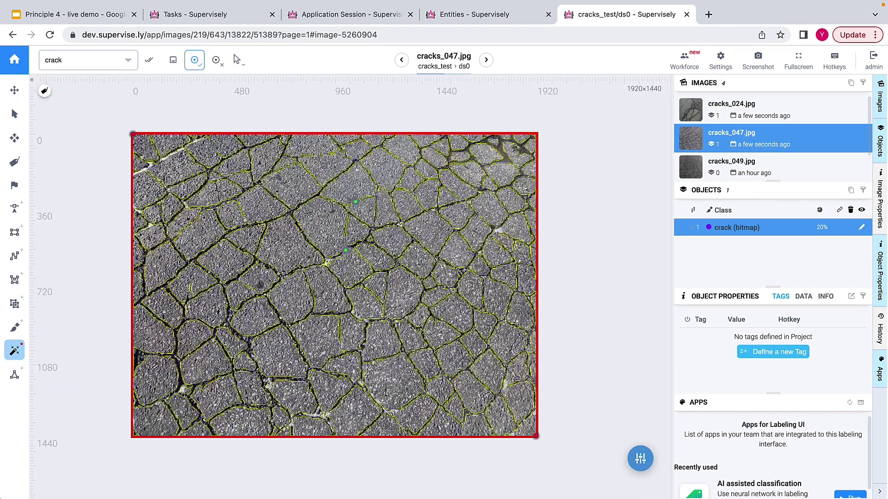
# Open cracks_049.jpg and segment its cracks with a smart tool box over most of the image.
pyautogui.click(696, 167)
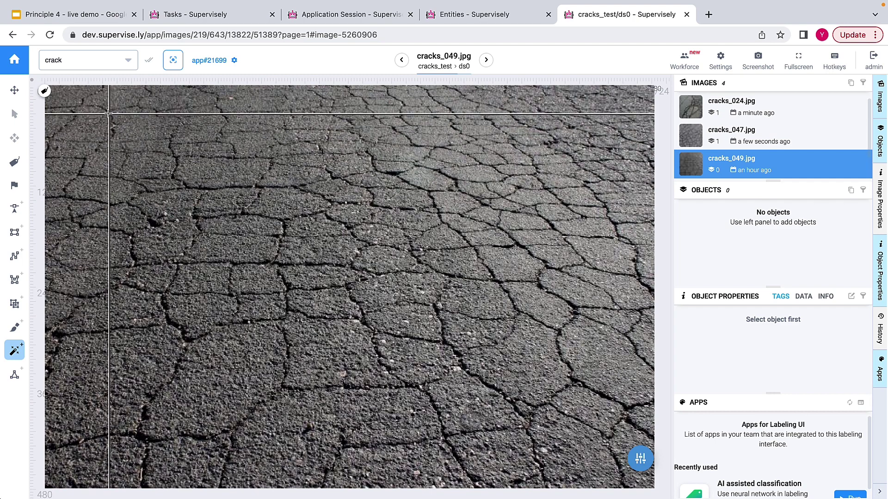
pyautogui.click(89, 107)
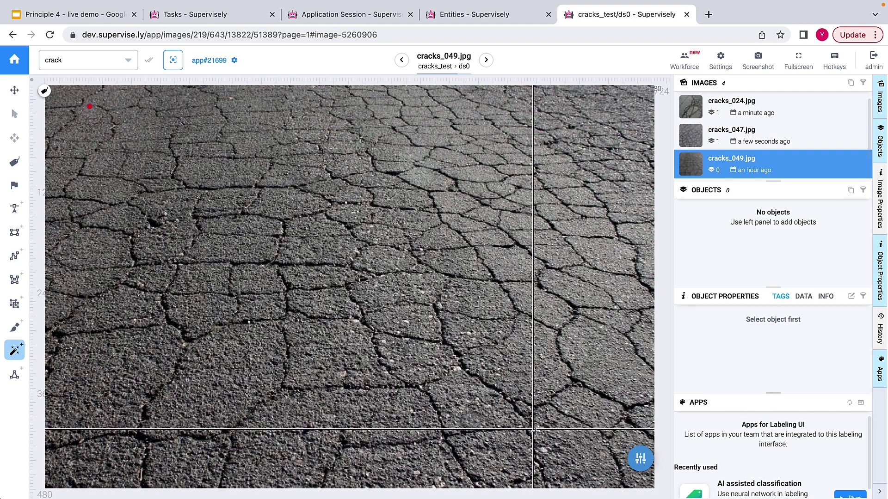
pyautogui.click(550, 444)
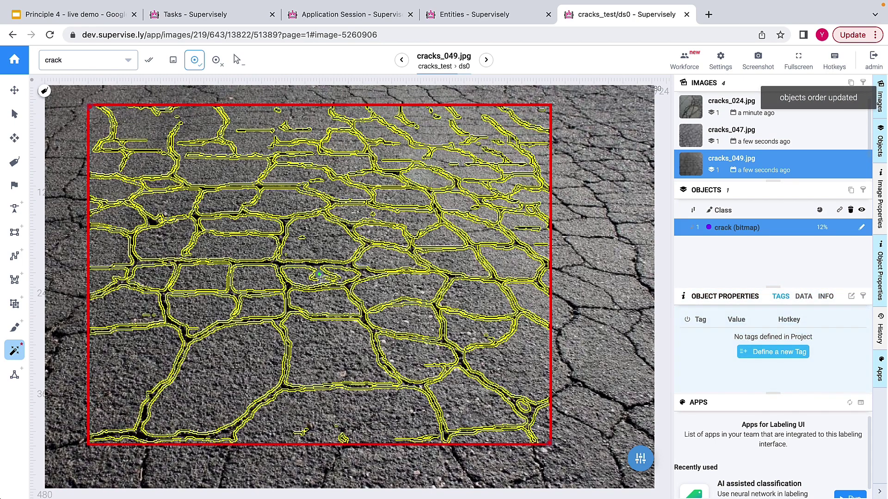
# Refine the cracks_049.jpg mask by moving the centre point onto a crack and adding two positive points, finish it, and compare with objects hidden.
pyautogui.click(309, 264)
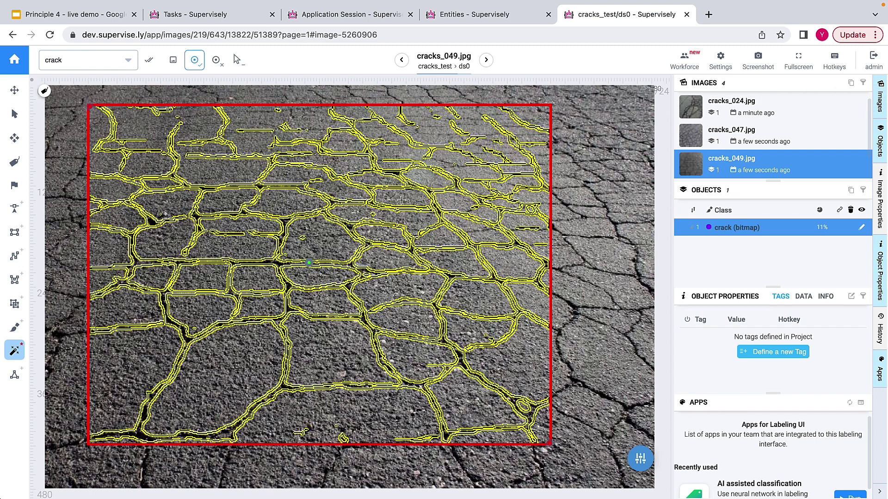
pyautogui.click(452, 163)
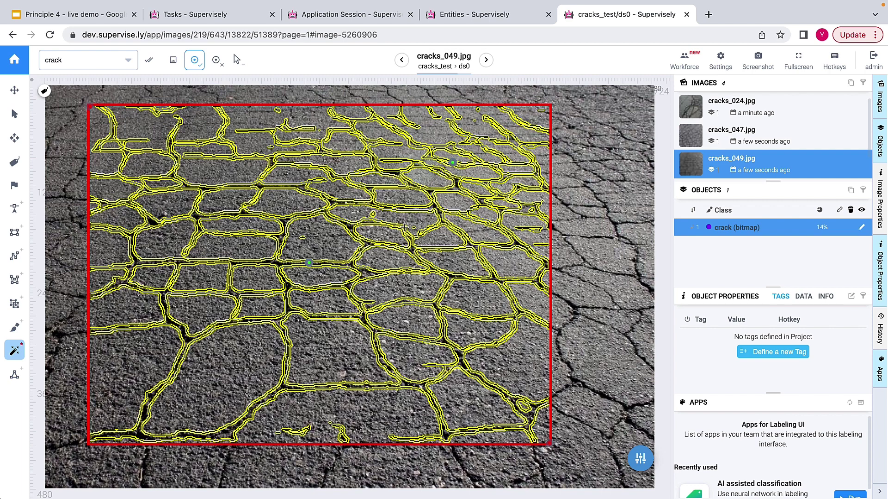
pyautogui.click(292, 116)
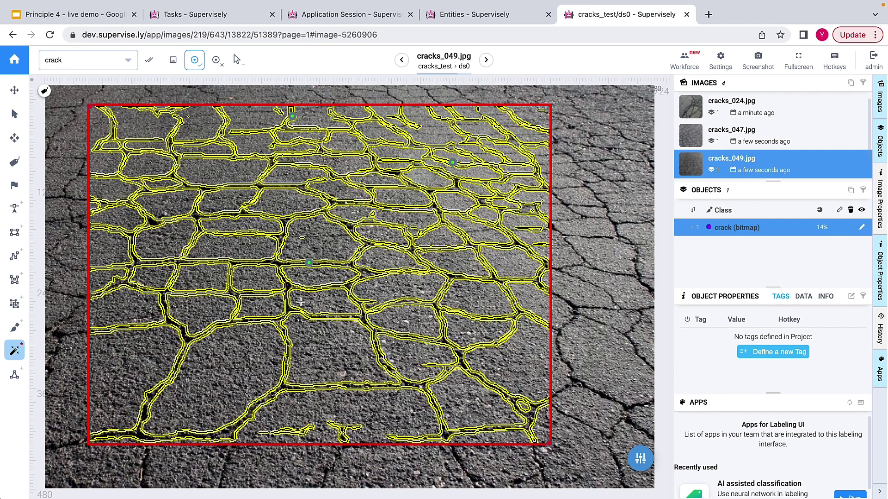
pyautogui.press('space')
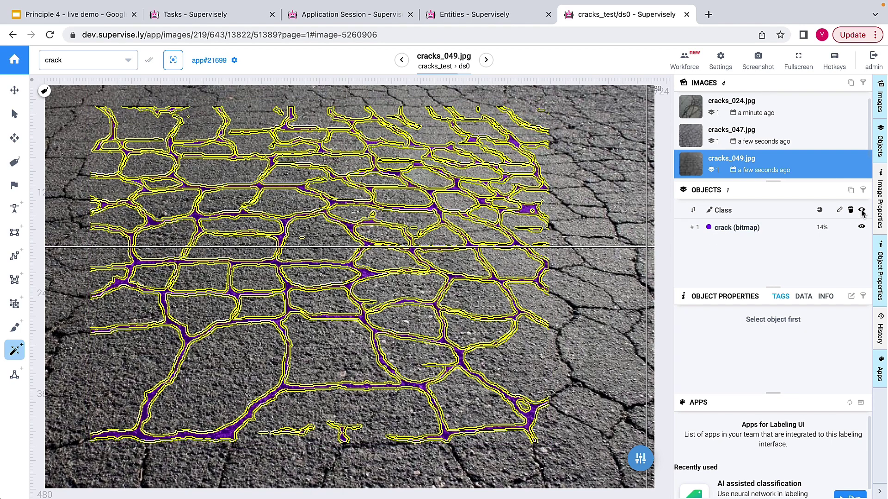
pyautogui.click(862, 211)
pyautogui.click(861, 211)
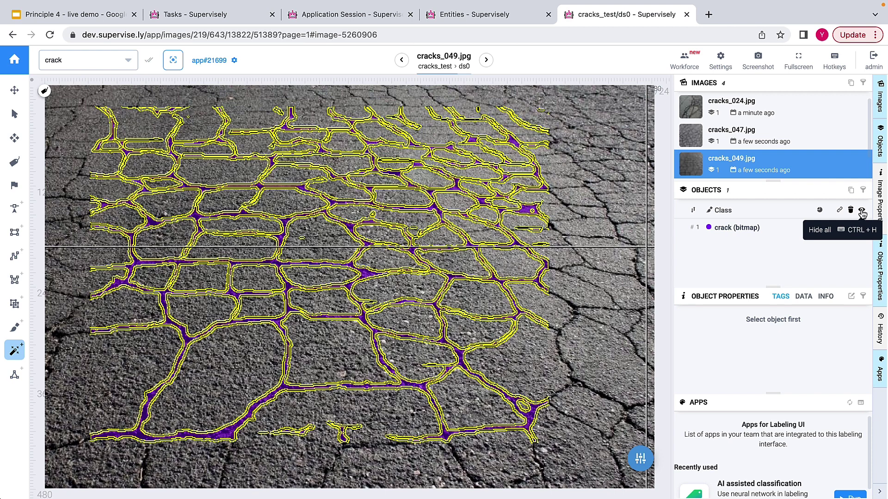
# Close the image labeling toolbox, return to the workspace's projects, and open the video_cracks project.
pyautogui.click(686, 15)
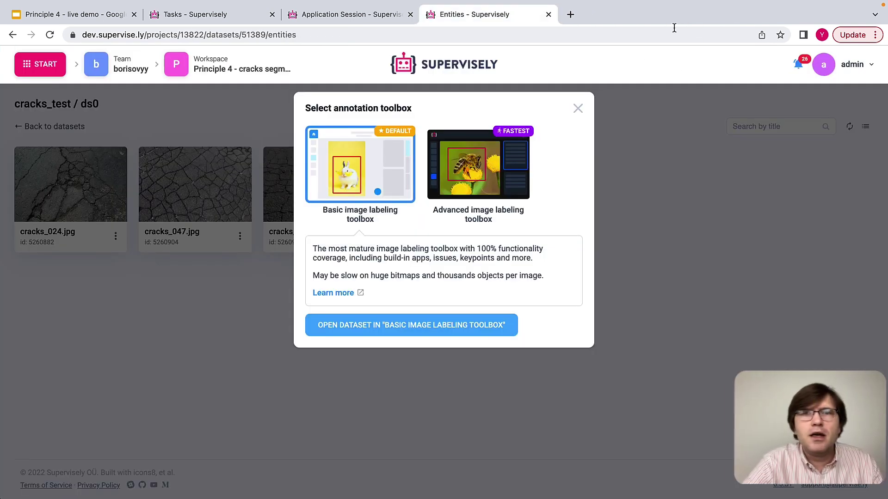
pyautogui.click(576, 108)
pyautogui.click(54, 134)
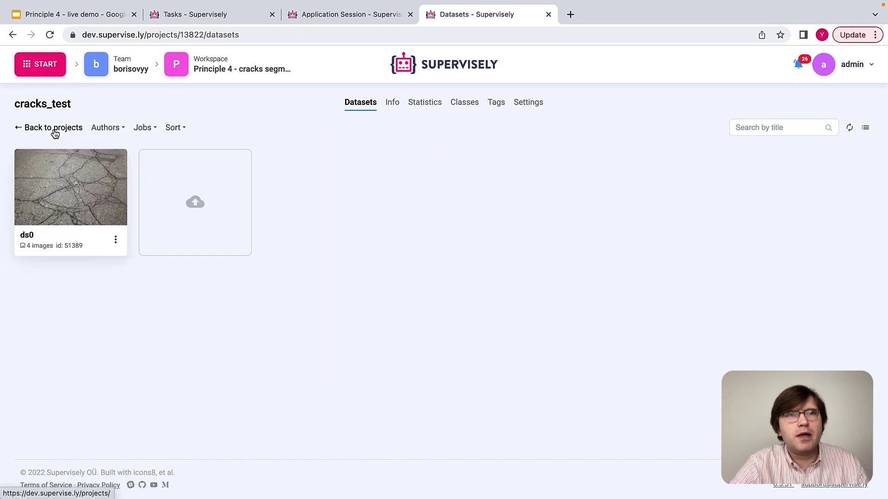
pyautogui.click(61, 132)
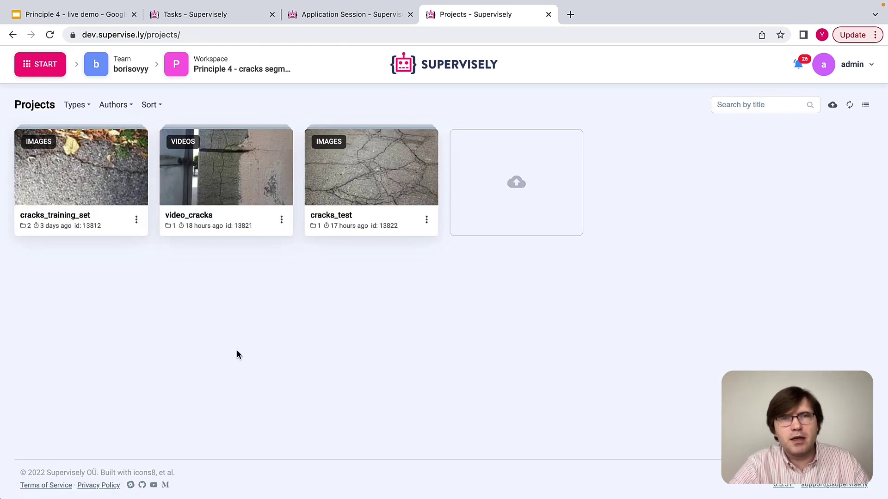
pyautogui.click(263, 192)
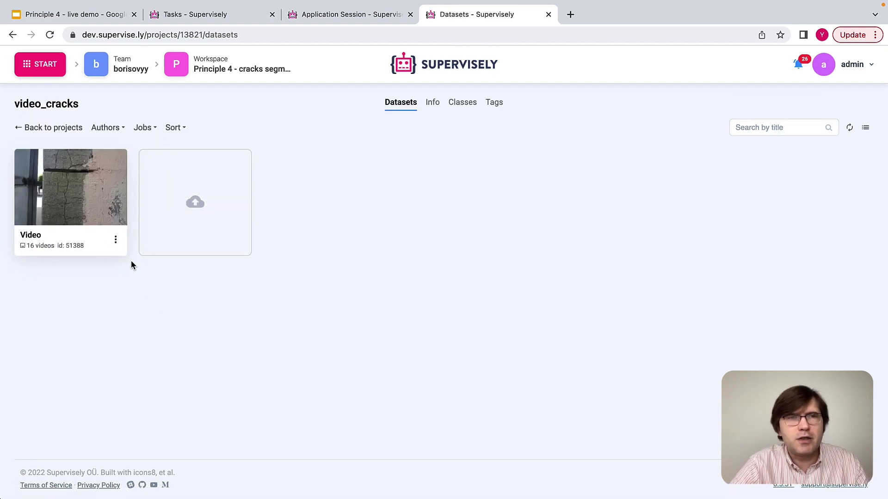
# Start a new class titled "cracks" in the video_cracks project.
pyautogui.click(107, 207)
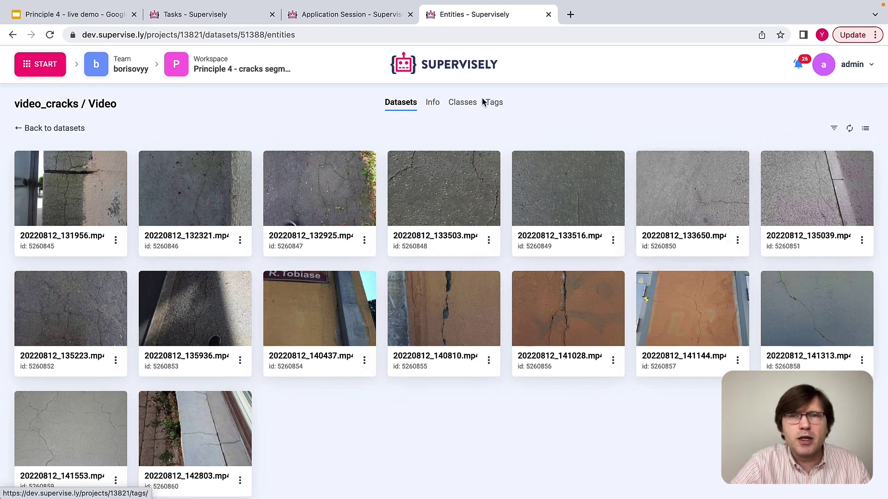
pyautogui.click(463, 102)
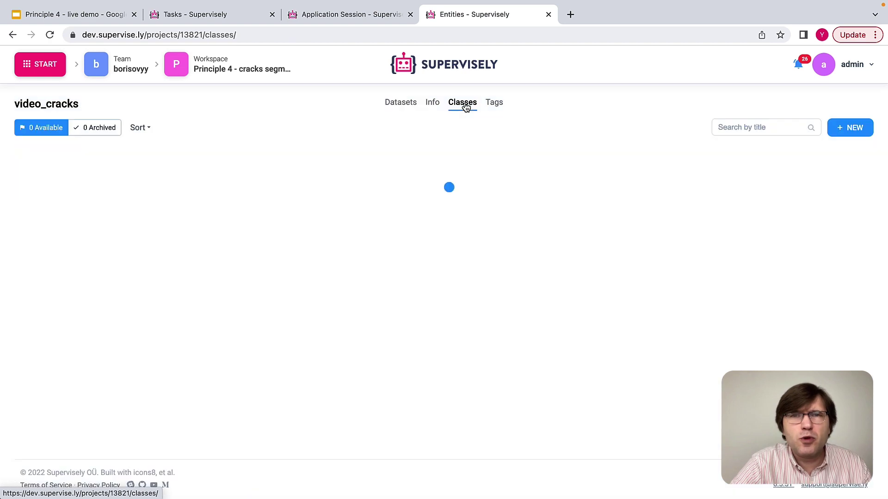
pyautogui.click(856, 133)
pyautogui.click(174, 165)
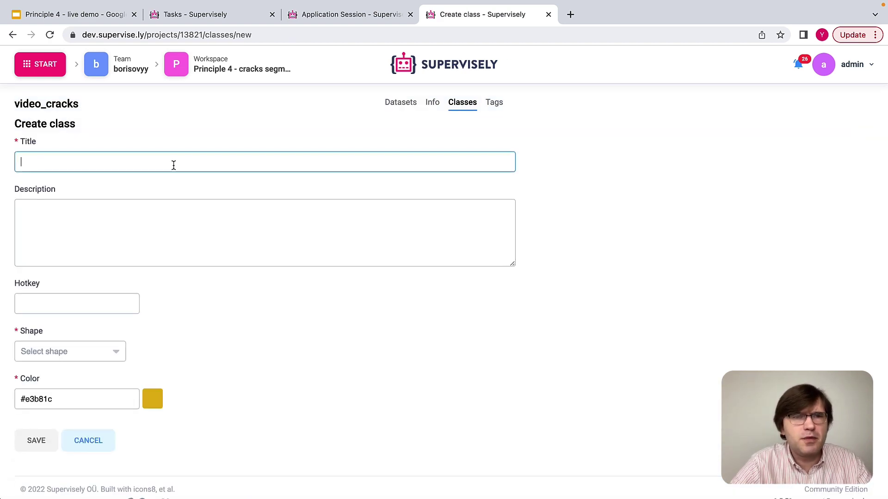
pyautogui.write('cracks')
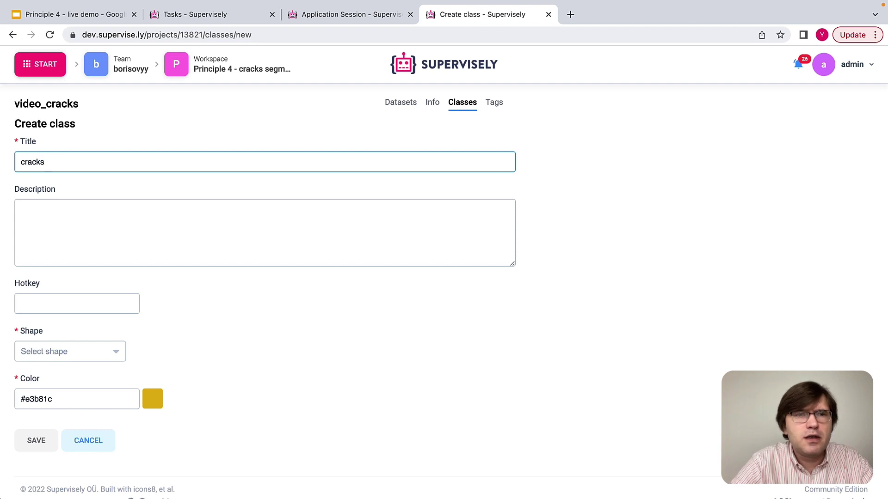
# Give the cracks class the red colour #D0021B and the Bitmap (mask) shape, and save it.
pyautogui.click(32, 399)
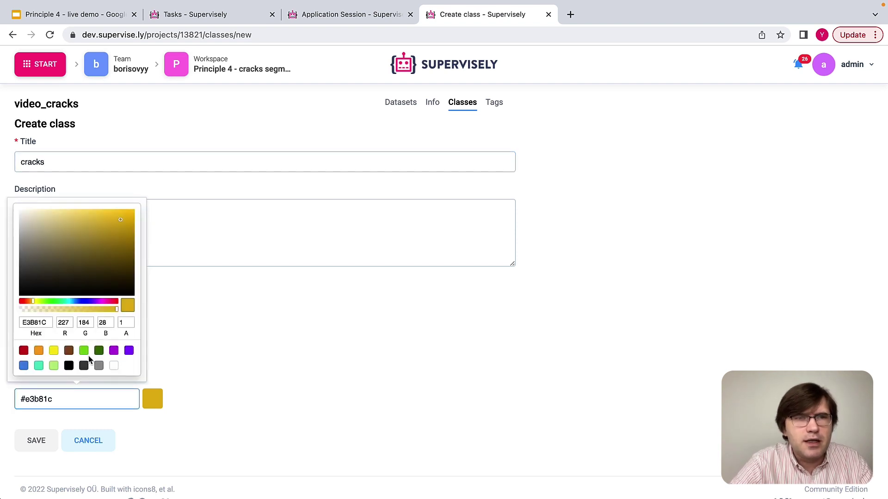
pyautogui.click(24, 352)
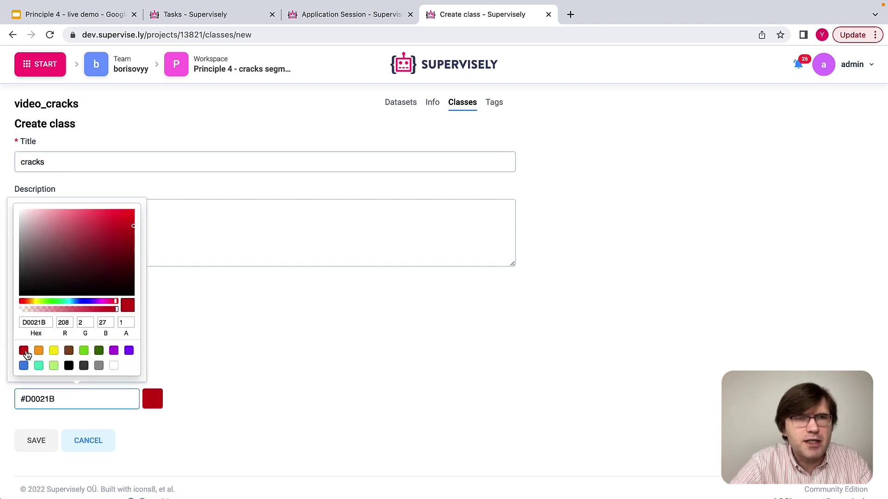
pyautogui.click(250, 346)
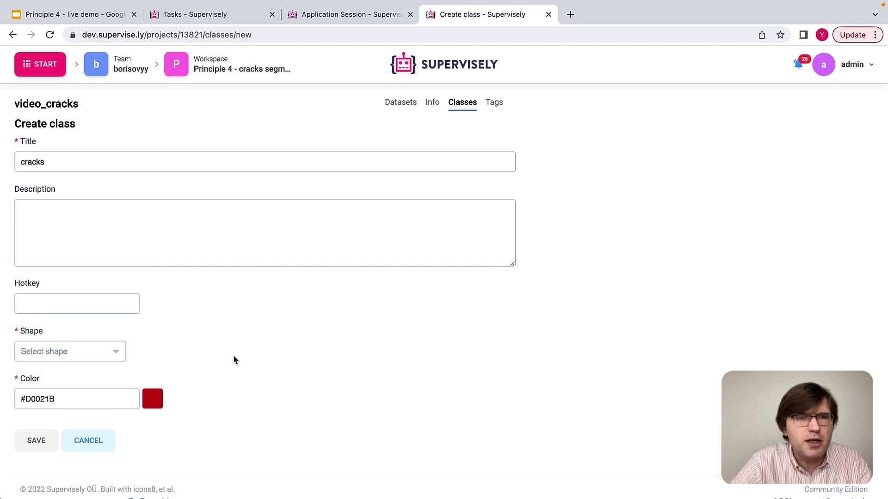
pyautogui.click(55, 359)
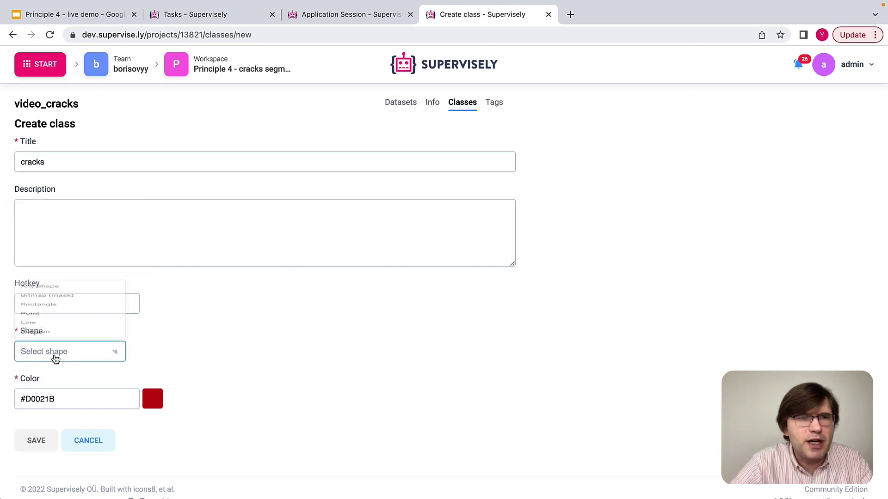
pyautogui.click(56, 359)
pyautogui.click(55, 359)
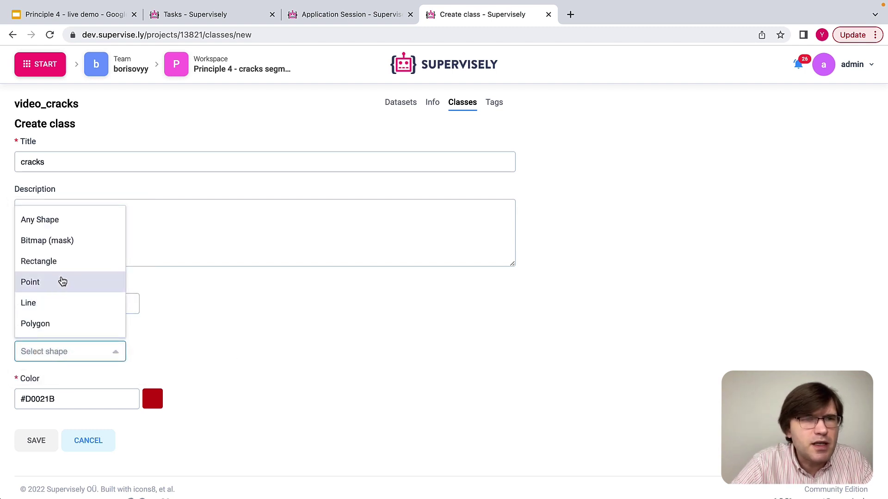
pyautogui.click(74, 243)
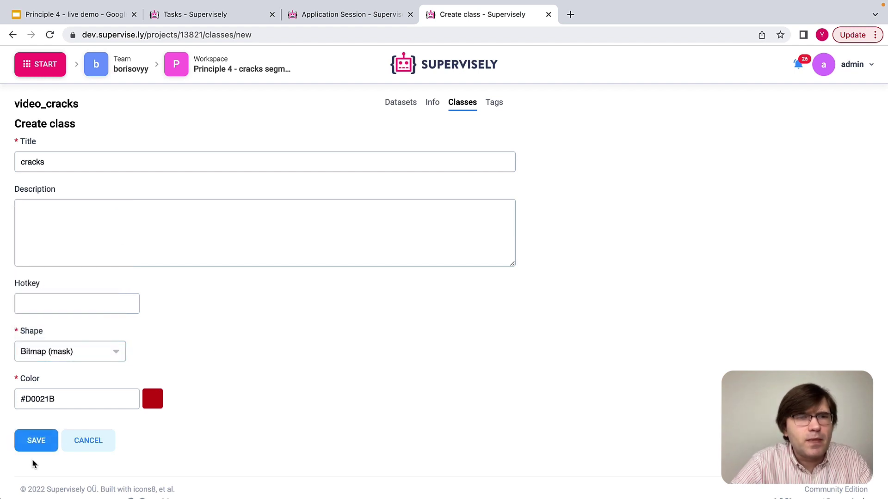
pyautogui.click(37, 441)
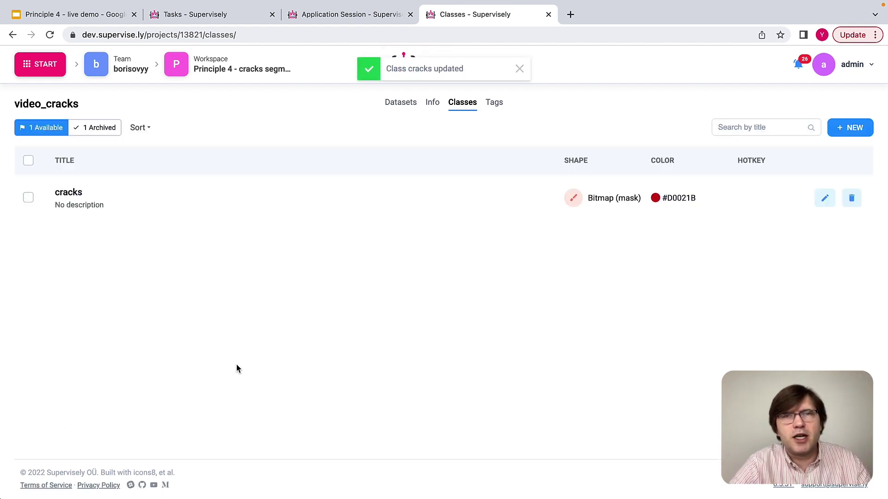
# Open 20220812_135039.mp4 from the Video dataset in the default video labeling toolbox.
pyautogui.click(401, 102)
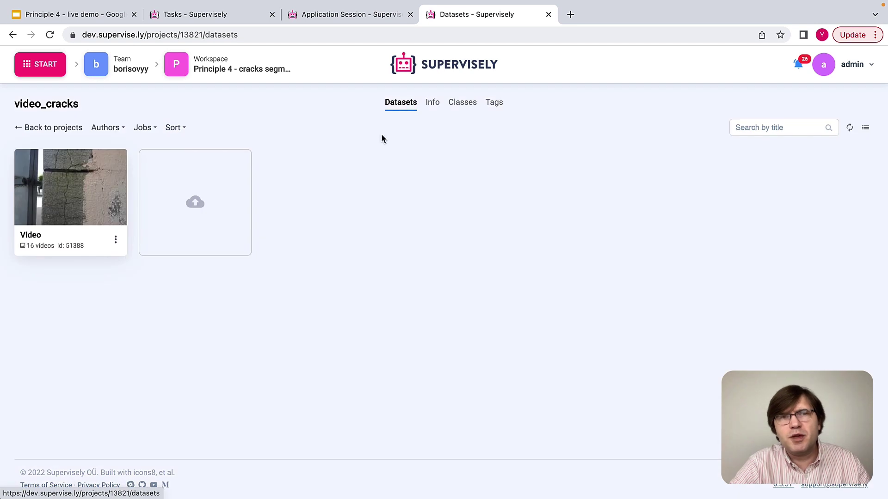
pyautogui.click(92, 217)
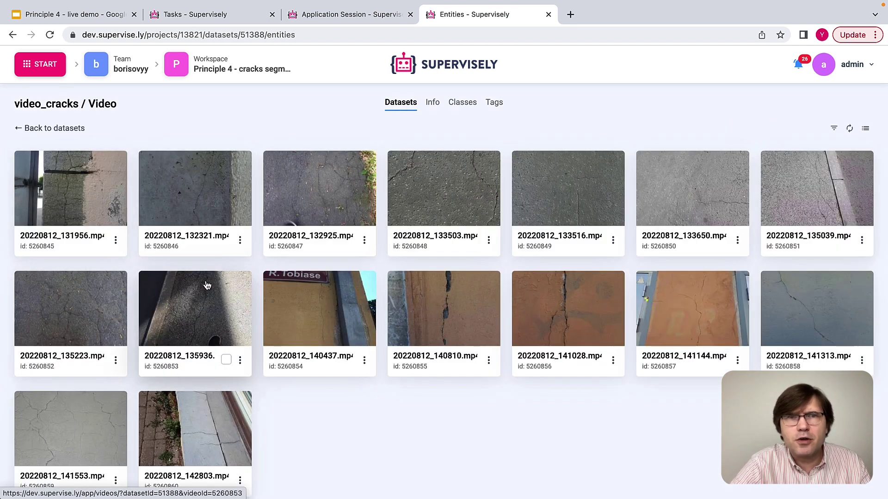
pyautogui.click(813, 202)
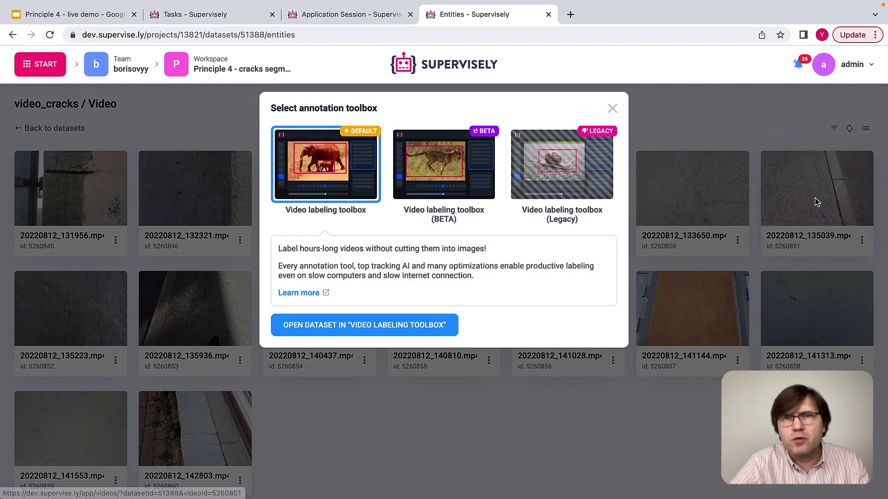
pyautogui.click(401, 325)
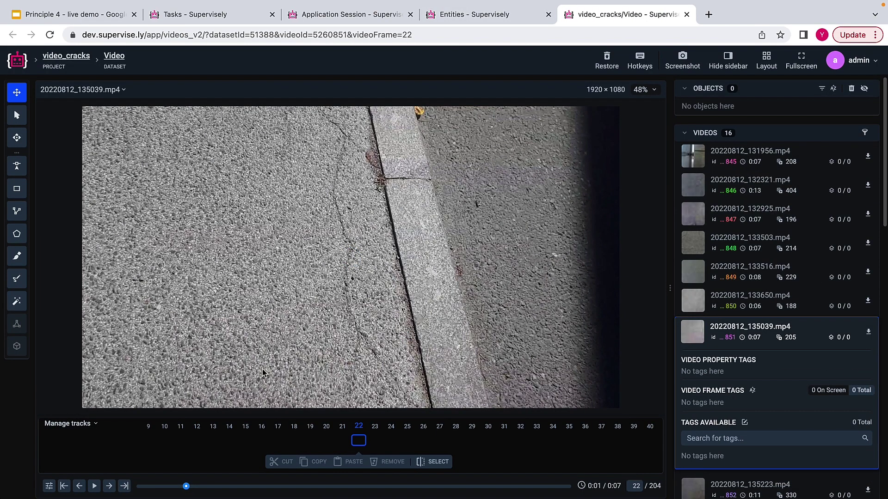
# Rewind the video to its first frame, mute the sound, and play it up to frame 58.
pyautogui.moveTo(185, 486); pyautogui.dragTo(134, 487)
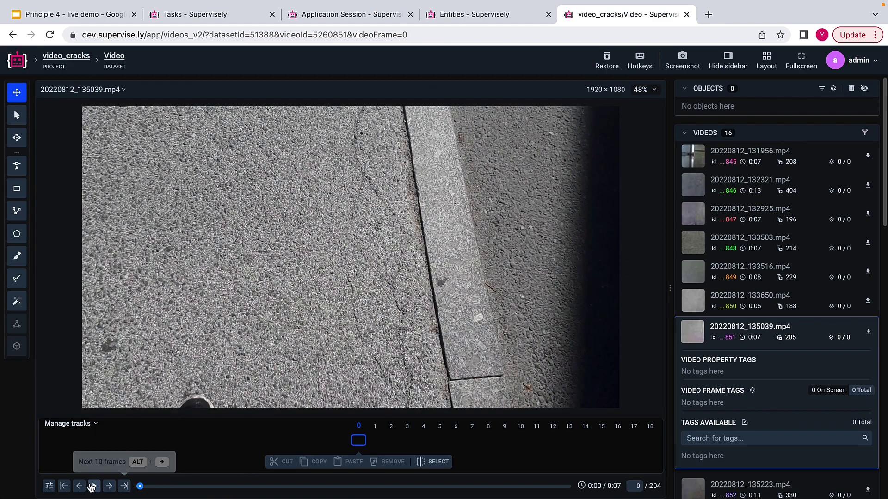
pyautogui.click(49, 486)
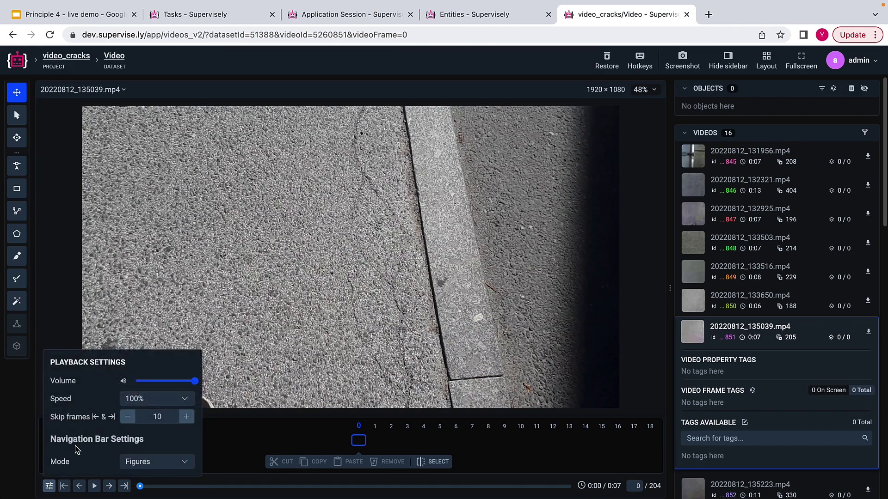
pyautogui.click(124, 382)
pyautogui.click(95, 486)
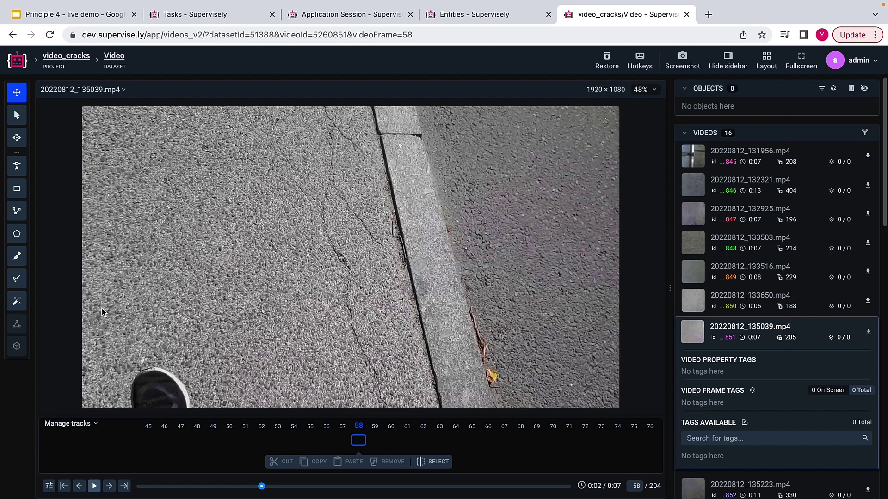
# Activate the smart tool with the cracks app session, RITM interactive segmentation SmartTool#21699, as its model.
pyautogui.click(17, 302)
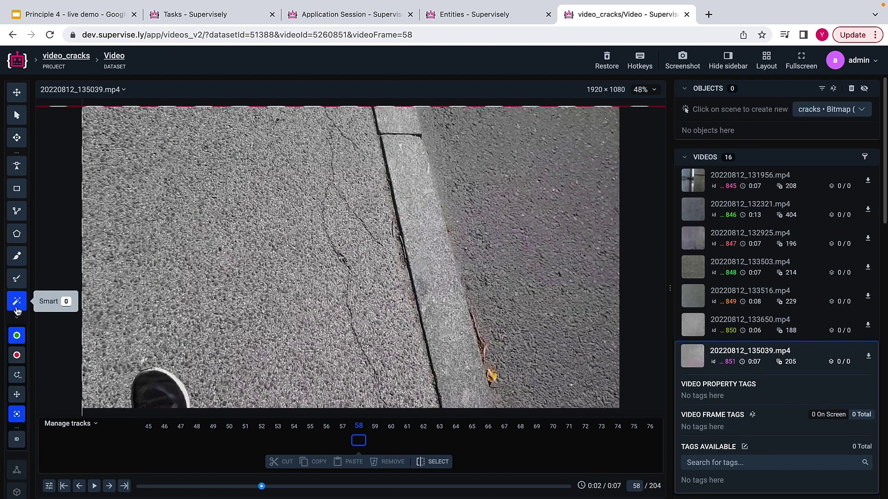
pyautogui.click(19, 442)
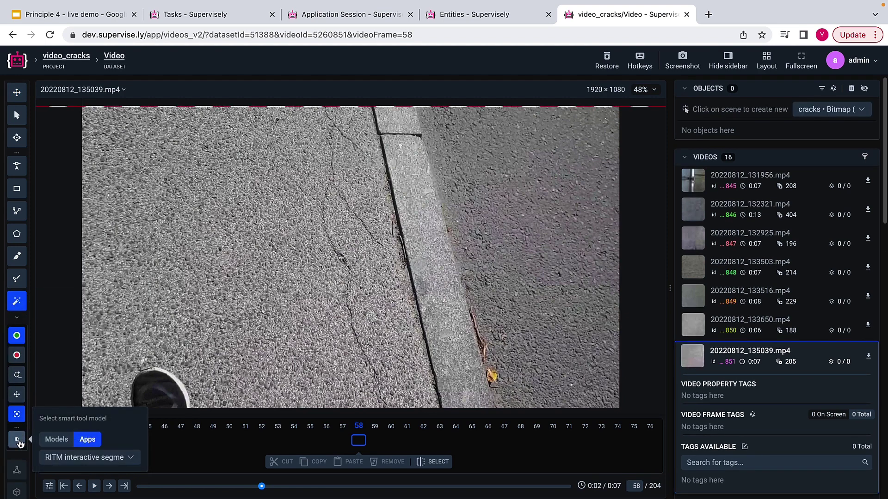
pyautogui.click(124, 458)
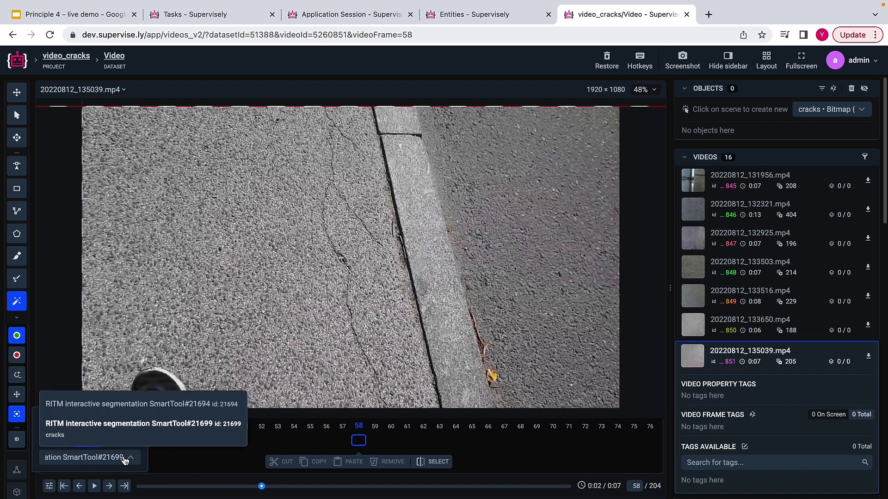
pyautogui.click(75, 432)
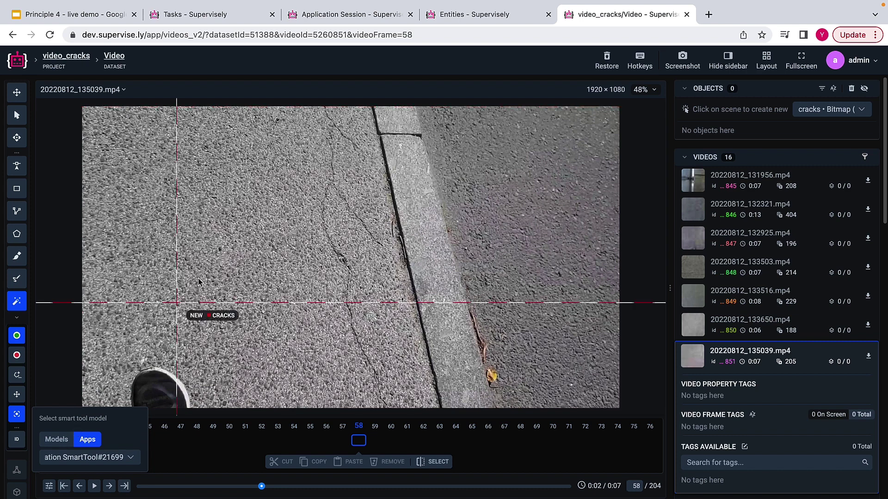
# Segment the cracks beside the curb on frame 58 with a tall smart tool box, moving its centre point and adding a positive point at the crack's lower end.
pyautogui.click(291, 130)
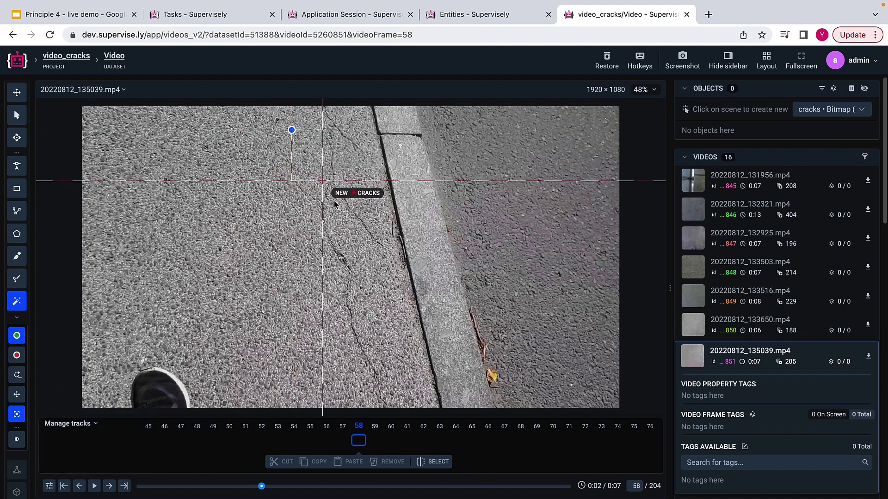
pyautogui.click(386, 404)
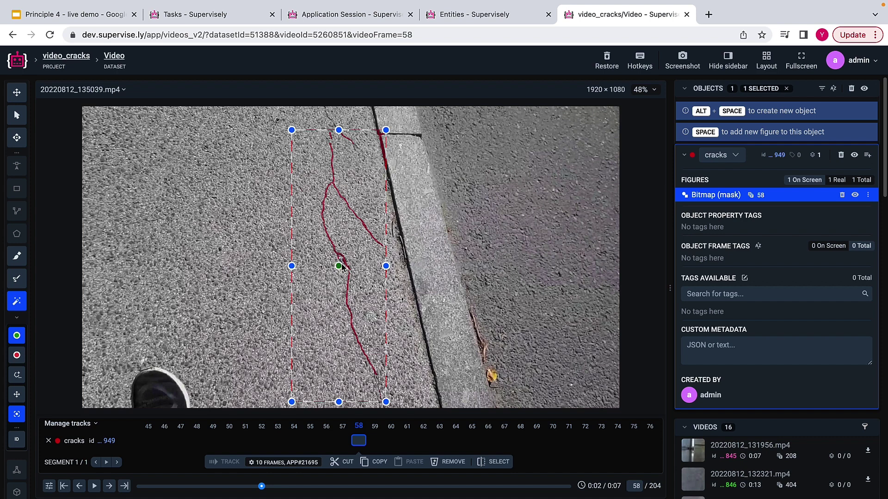
pyautogui.moveTo(340, 266); pyautogui.dragTo(334, 247)
pyautogui.click(377, 388)
# Enable figure cloning on frame advance, clone the mask to frame 59, and move its upper positive point back onto the crack.
pyautogui.scroll(-1, 733, 361)
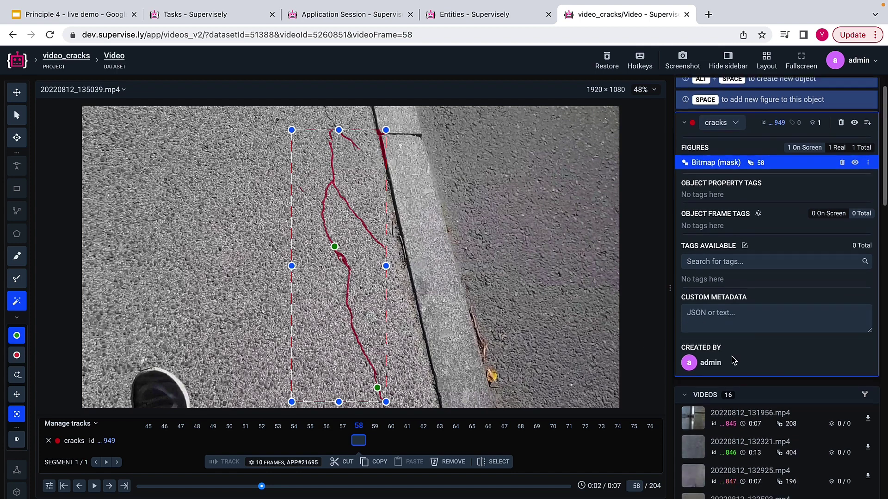
pyautogui.scroll(-10, 733, 360)
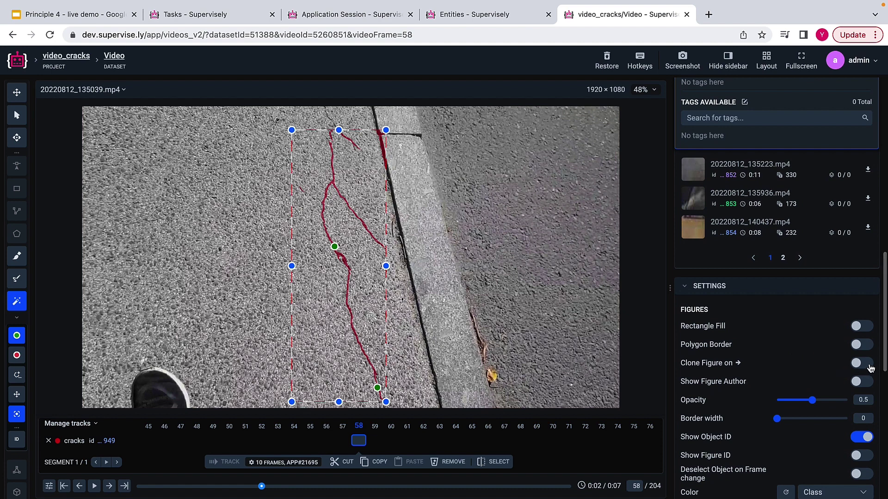
pyautogui.click(869, 368)
pyautogui.press('d')
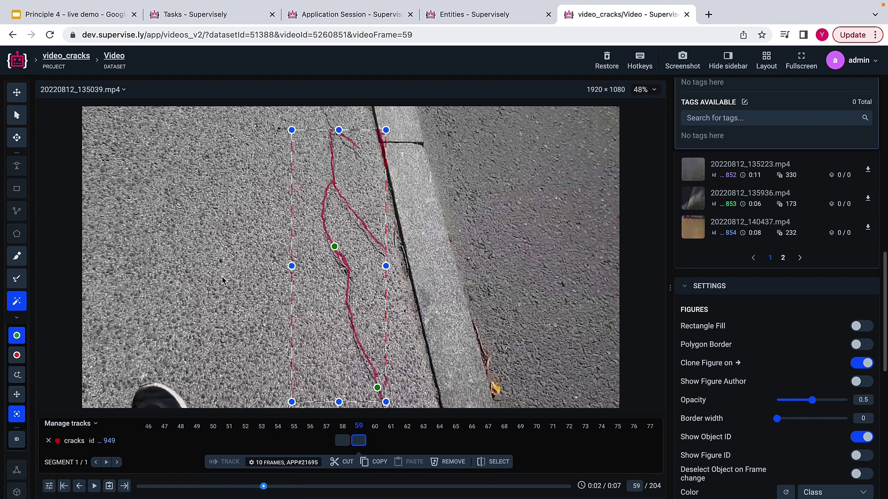
pyautogui.click(334, 247)
pyautogui.moveTo(334, 246); pyautogui.dragTo(331, 246)
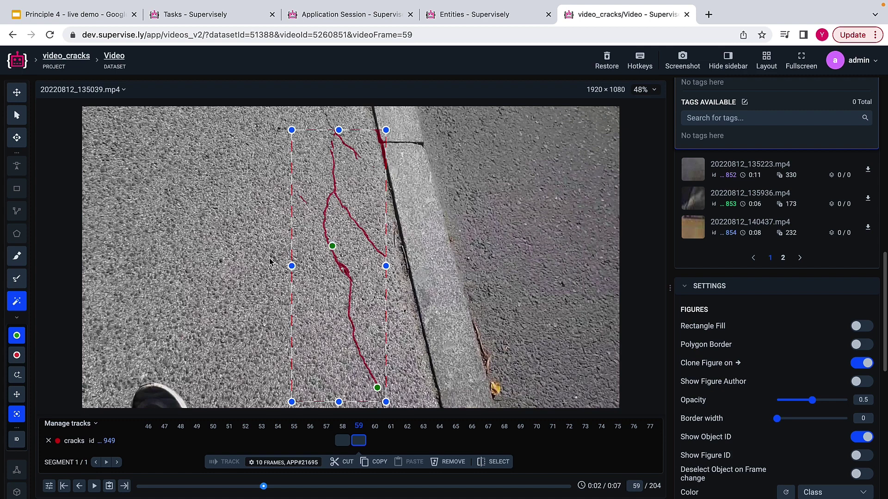
# Clone the mask to frames 60 and 61, realign its upper point with the crack, finish the figure, and turn figure cloning off.
pyautogui.press('d')
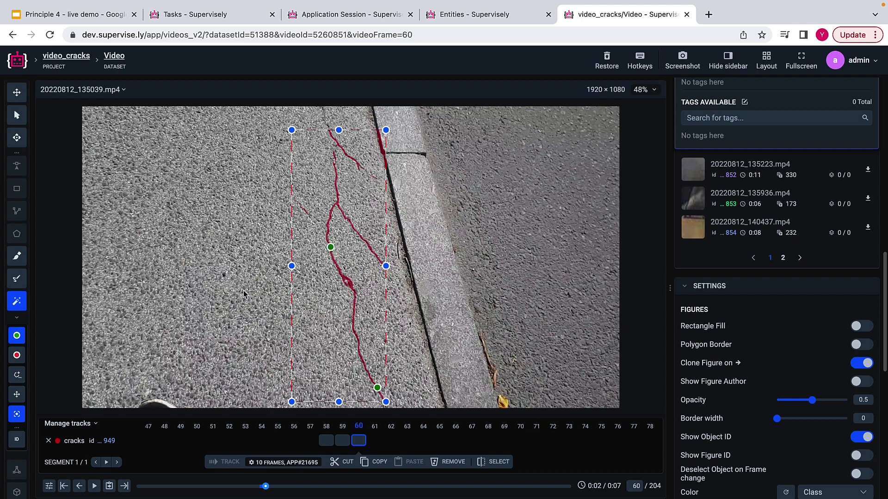
pyautogui.press('d')
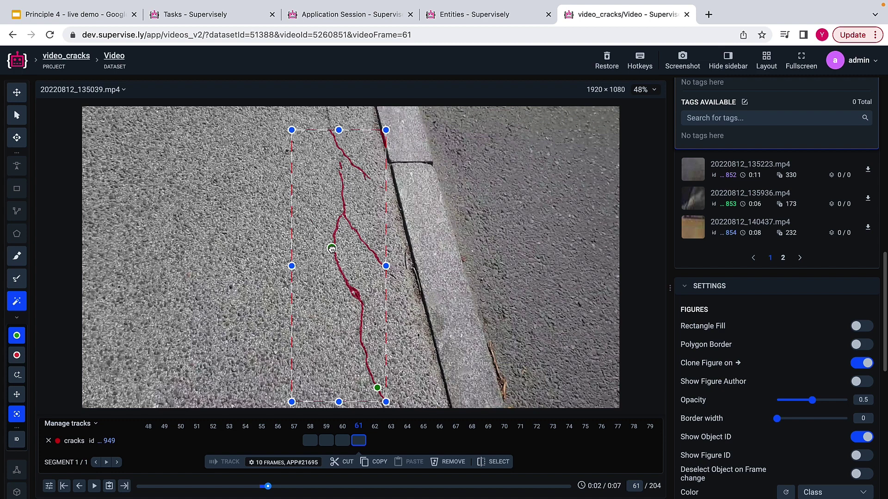
pyautogui.moveTo(331, 248); pyautogui.dragTo(334, 250)
pyautogui.press('space')
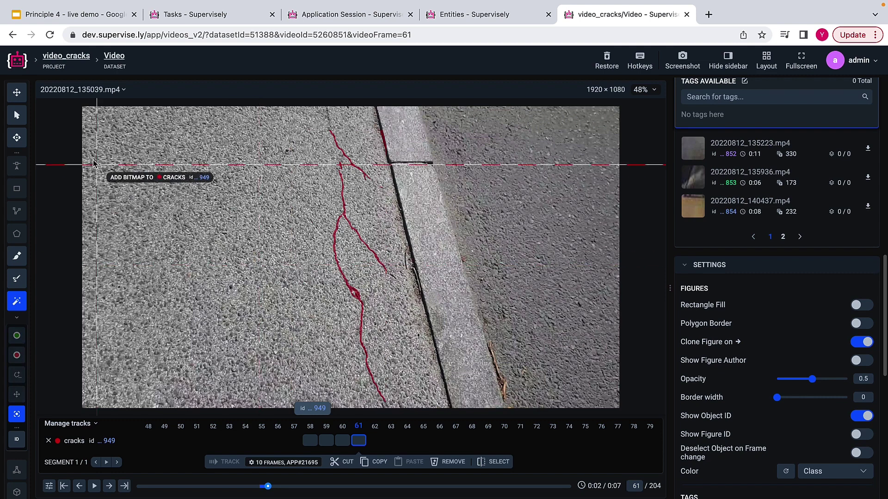
pyautogui.scroll(-5, 798, 353)
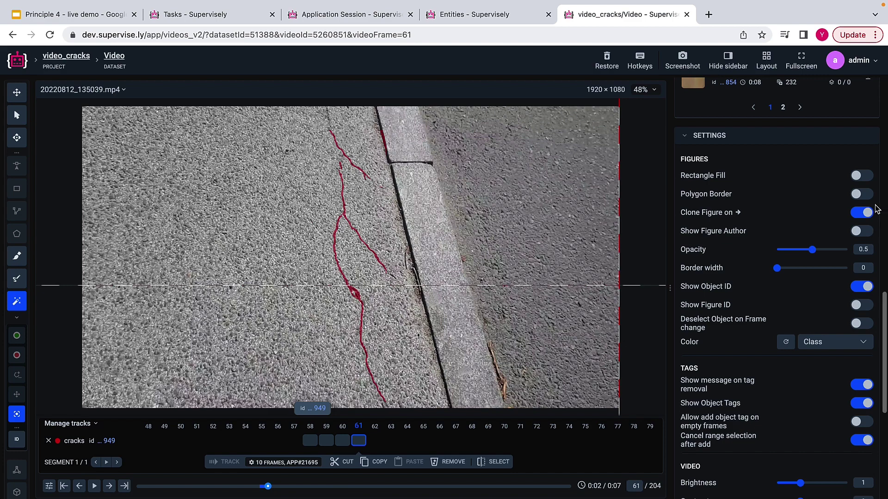
pyautogui.click(853, 214)
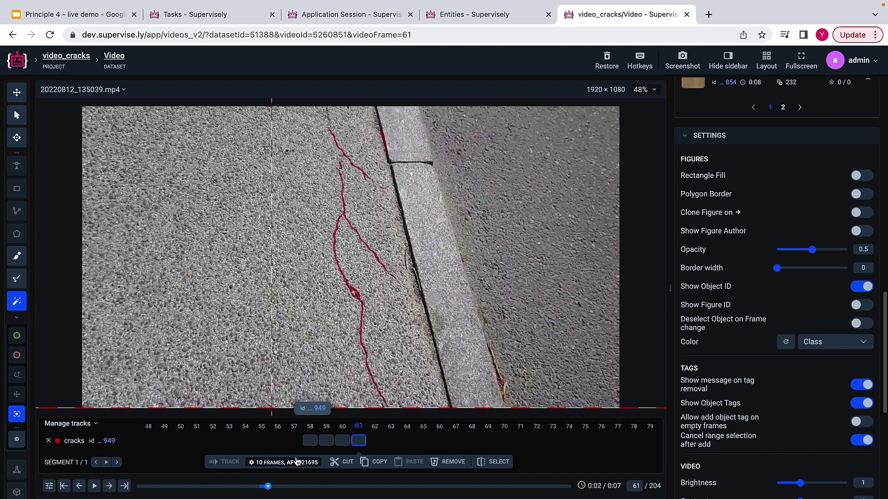
# Review the crack masks frame by frame from frame 58, return to that frame, and switch to the selection tool.
pyautogui.click(310, 443)
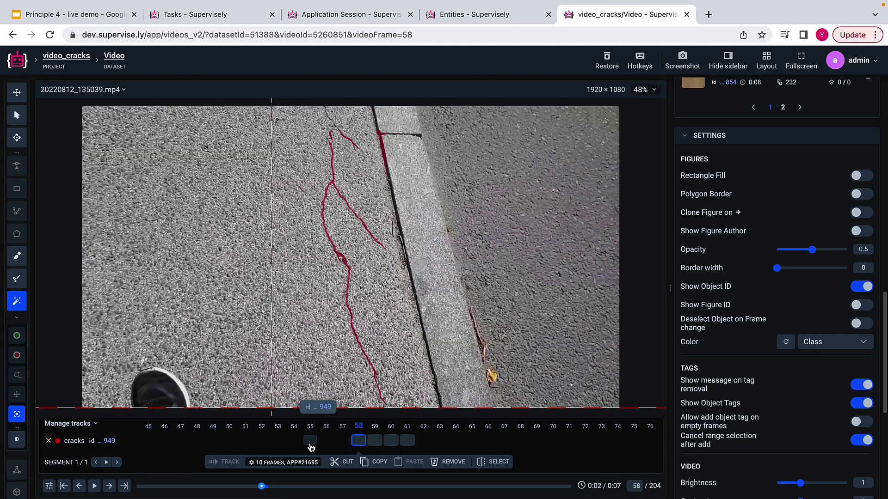
pyautogui.press('Right')
pyautogui.press('Right')
pyautogui.press('Right')
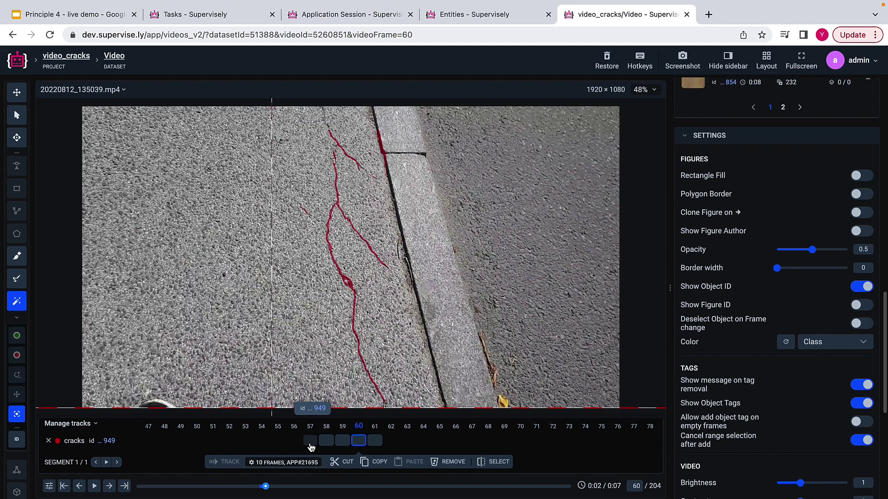
pyautogui.press('Left')
pyautogui.press('Left')
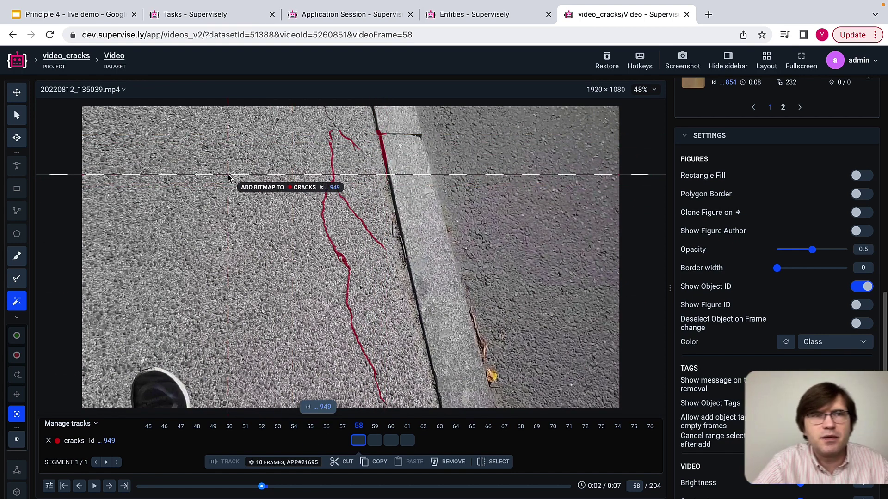
pyautogui.click(9, 119)
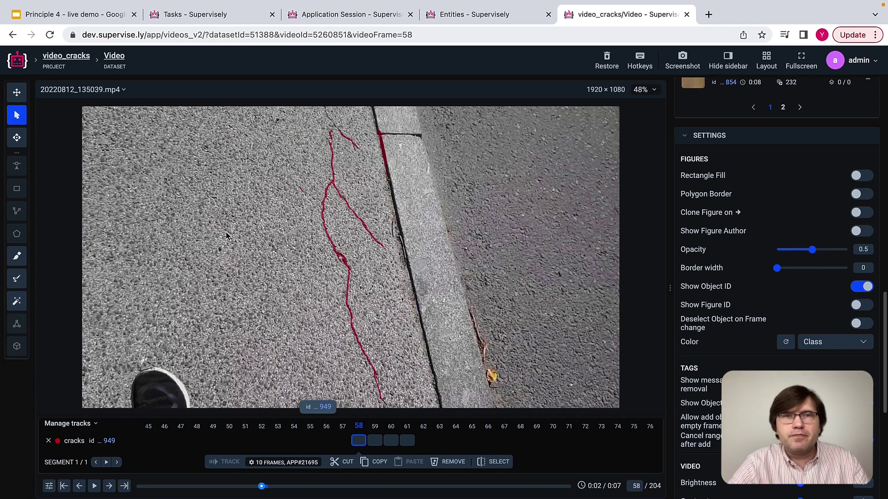